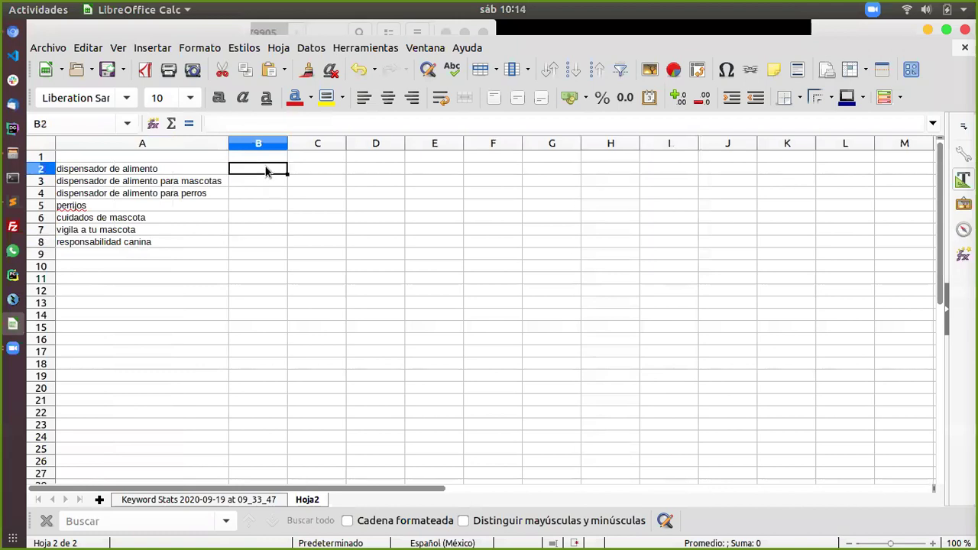
Enter 140 as the search volume for "dispensador de alimento" in cell B2.
{"action": "type", "text": "140"}
{"action": "key", "text": "Return"}
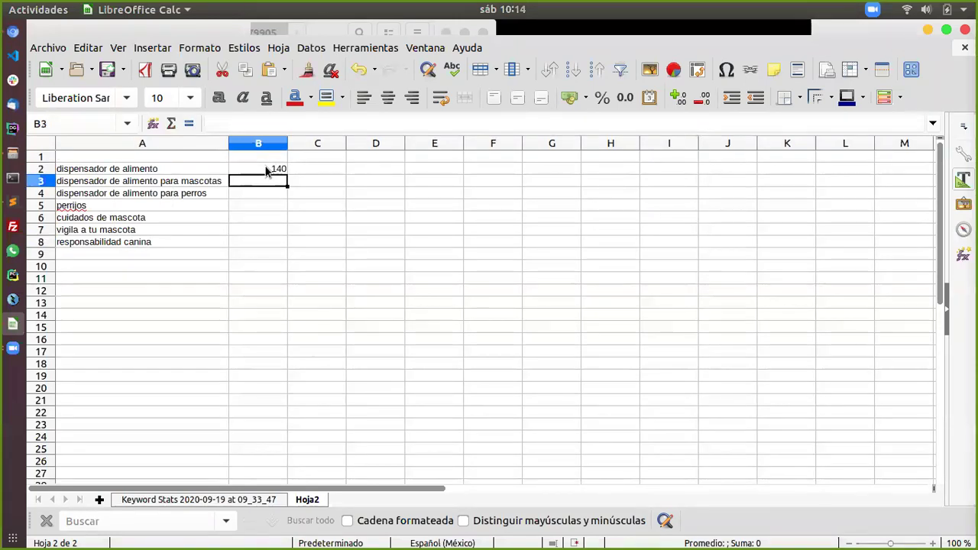
Switch to Ubersuggest in Chromium and examine the monthly volume chart for "dispensador de alimento".
{"action": "left_click", "coordinate": [12, 32]}
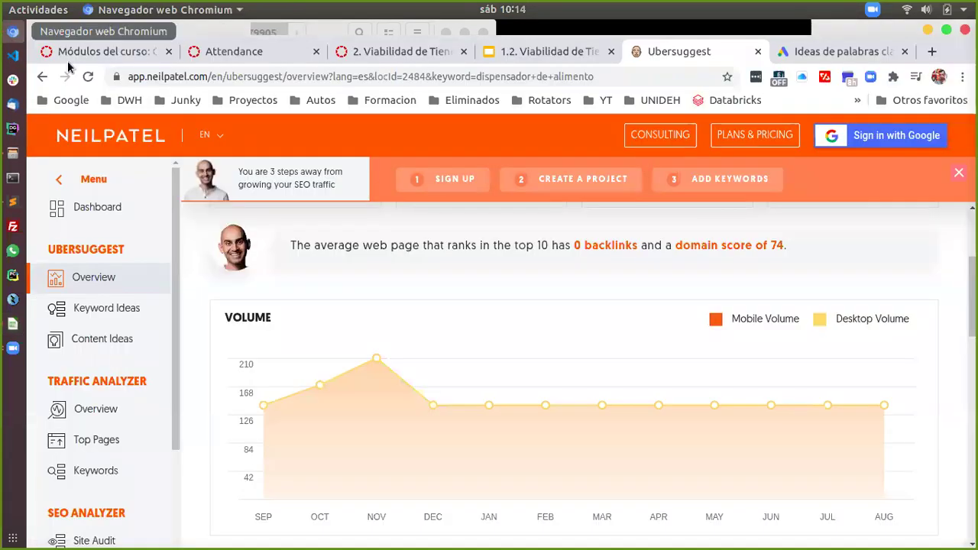
{"action": "scroll", "coordinate": [532, 306], "scroll_direction": "down", "scroll_amount": 2}
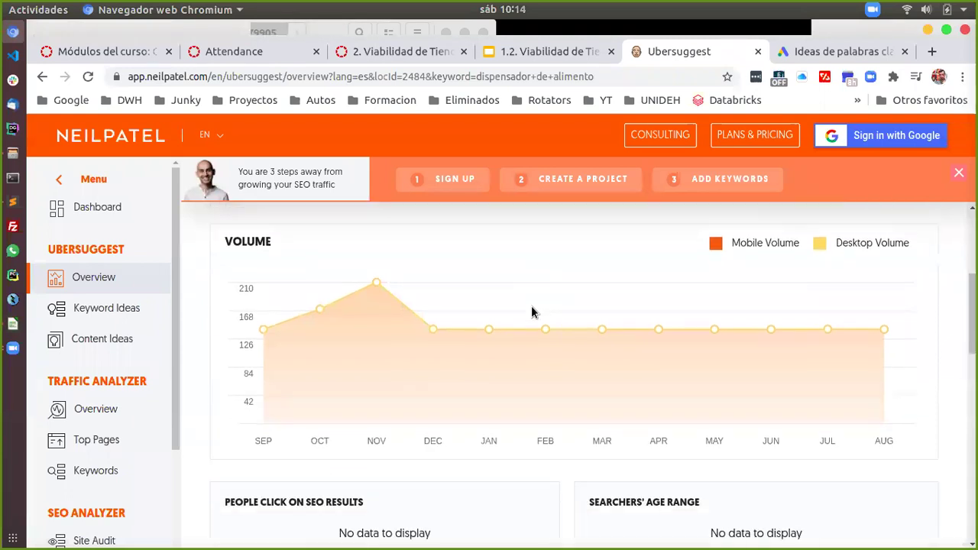
{"action": "scroll", "coordinate": [531, 313], "scroll_direction": "down", "scroll_amount": 1}
{"action": "scroll", "coordinate": [335, 304], "scroll_direction": "up", "scroll_amount": 2}
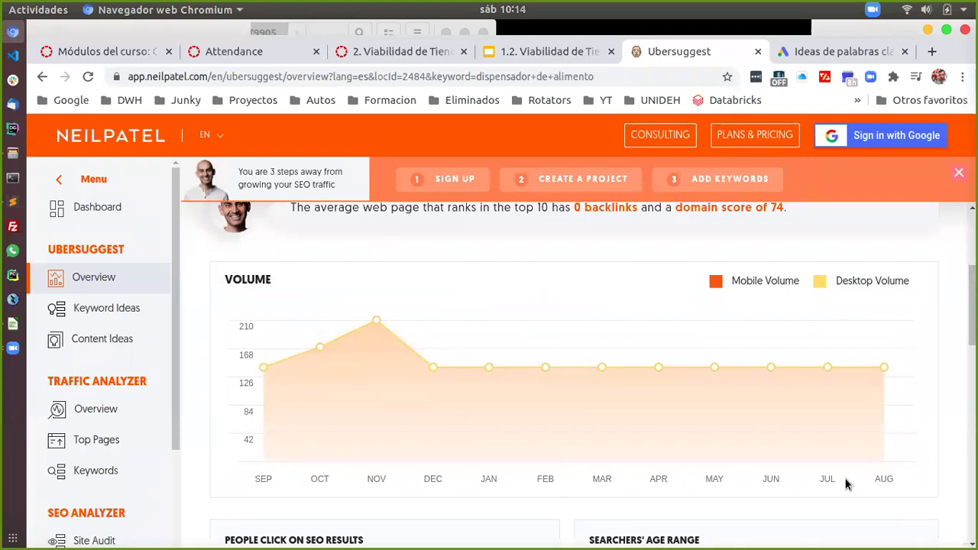
{"action": "scroll", "coordinate": [427, 382], "scroll_direction": "up", "scroll_amount": 1}
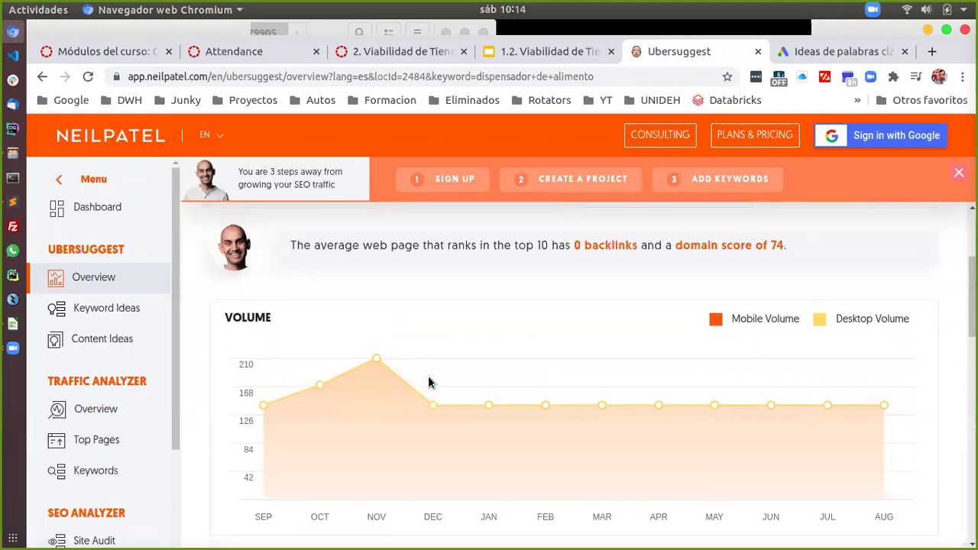
{"action": "scroll", "coordinate": [429, 380], "scroll_direction": "up", "scroll_amount": 3}
{"action": "scroll", "coordinate": [428, 379], "scroll_direction": "down", "scroll_amount": 5}
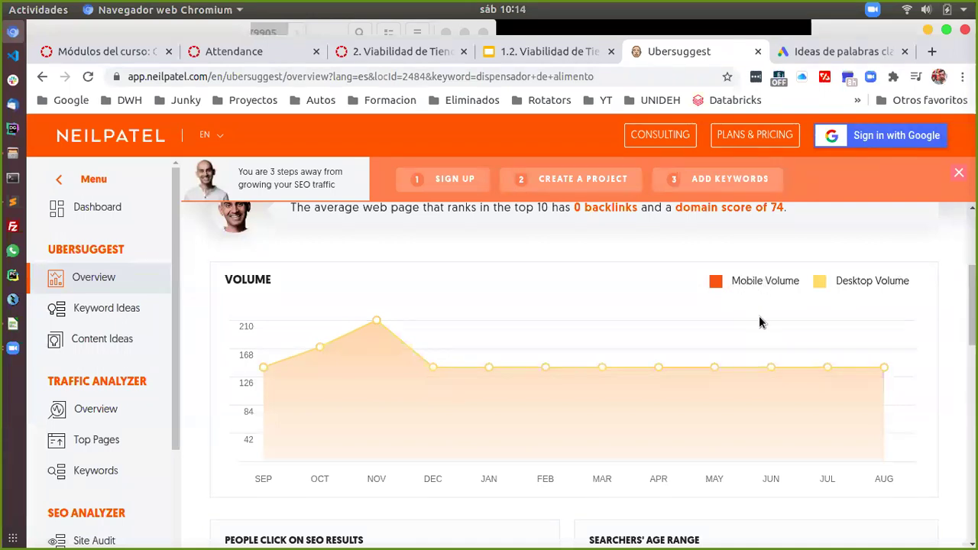
Examine the suggested keyword ideas with their volume, CPC, PD and SD, and compare them with the keyword overview figures.
{"action": "scroll", "coordinate": [742, 400], "scroll_direction": "down", "scroll_amount": 5}
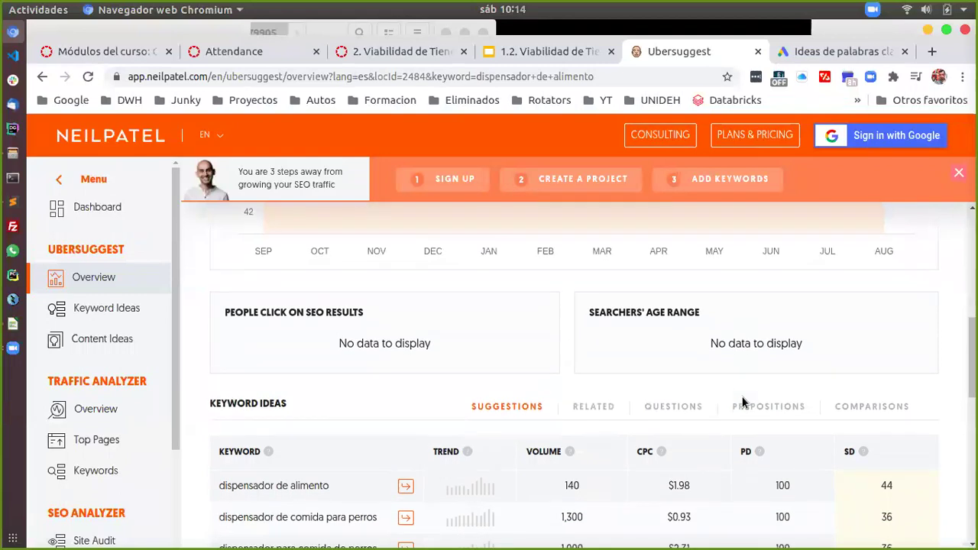
{"action": "scroll", "coordinate": [742, 402], "scroll_direction": "down", "scroll_amount": 3}
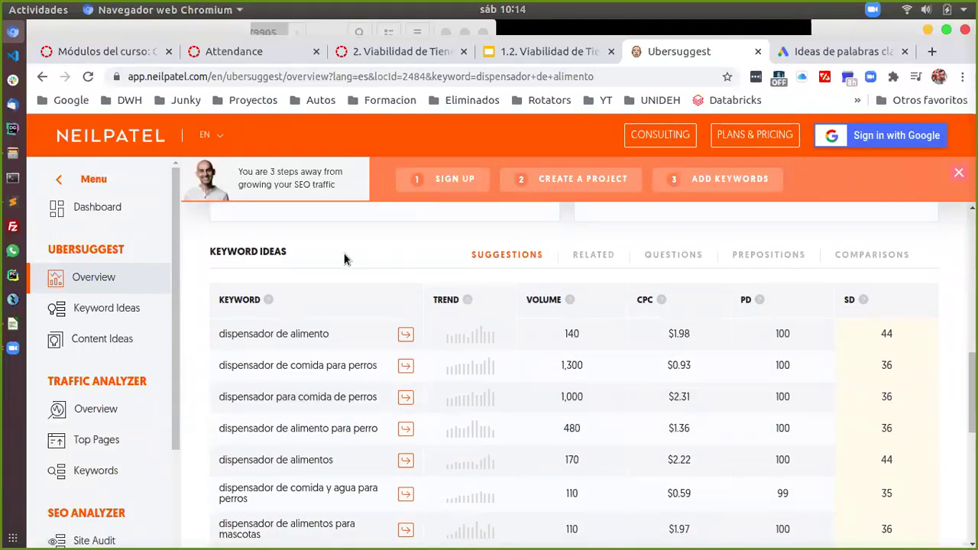
{"action": "scroll", "coordinate": [344, 260], "scroll_direction": "down", "scroll_amount": 1}
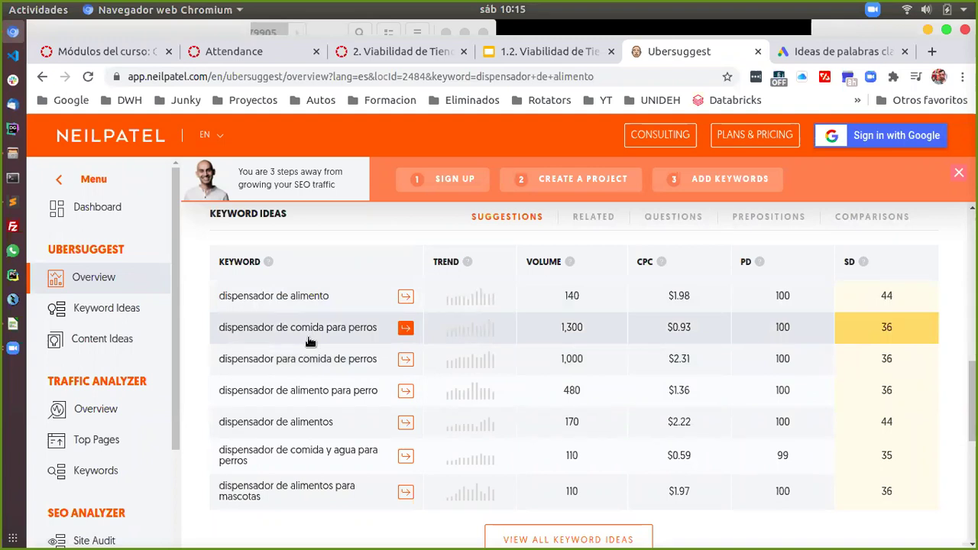
{"action": "scroll", "coordinate": [311, 342], "scroll_direction": "up", "scroll_amount": 8}
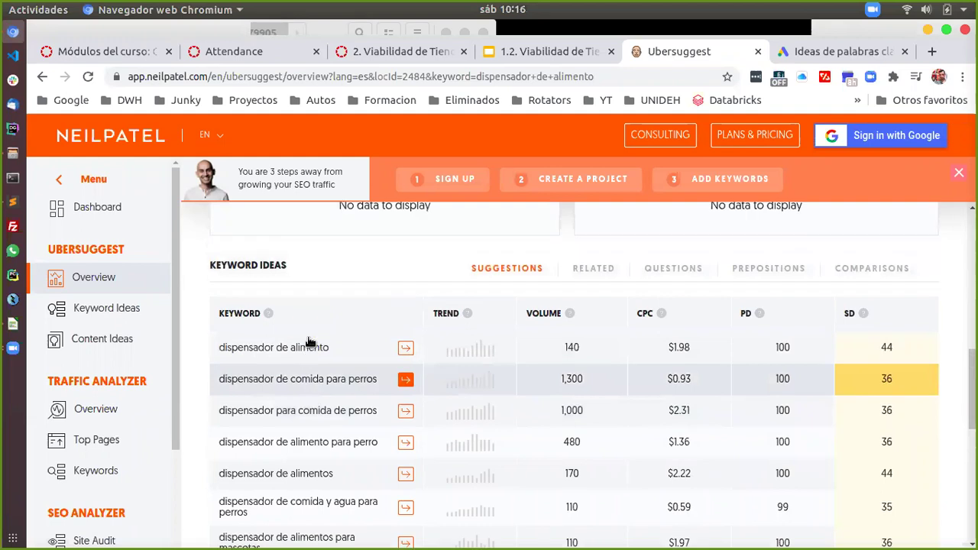
{"action": "scroll", "coordinate": [311, 342], "scroll_direction": "up", "scroll_amount": 4}
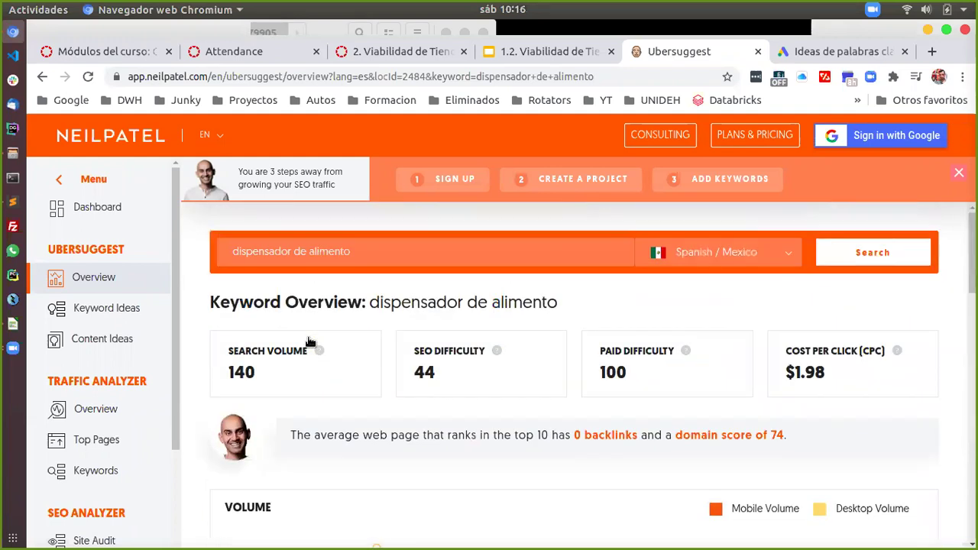
{"action": "scroll", "coordinate": [347, 459], "scroll_direction": "down", "scroll_amount": 1}
{"action": "scroll", "coordinate": [347, 460], "scroll_direction": "down", "scroll_amount": 5}
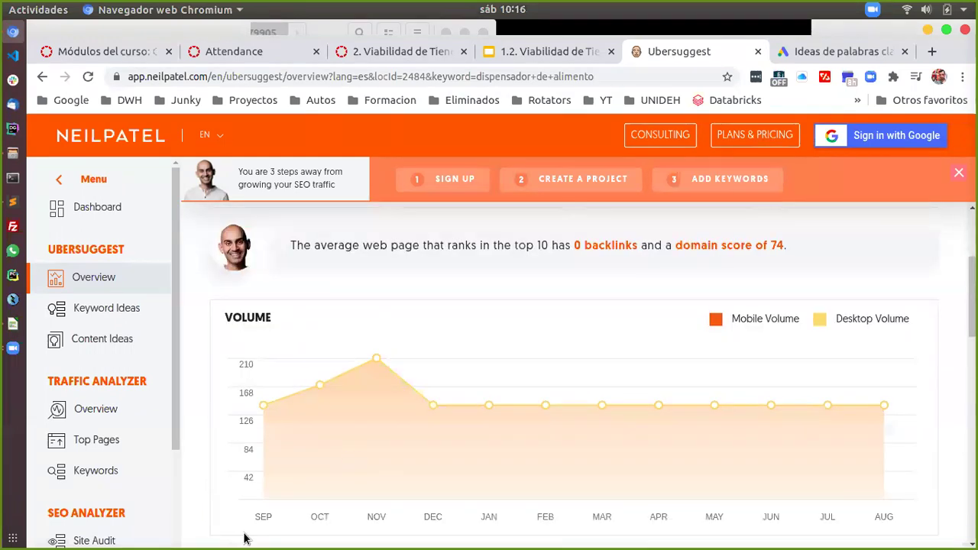
{"action": "scroll", "coordinate": [346, 489], "scroll_direction": "down", "scroll_amount": 6}
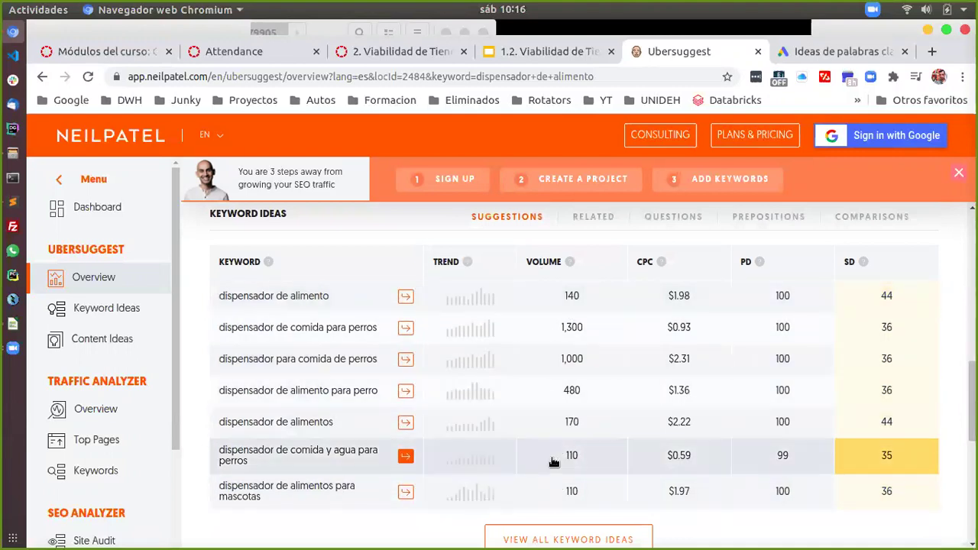
{"action": "scroll", "coordinate": [554, 462], "scroll_direction": "up", "scroll_amount": 5}
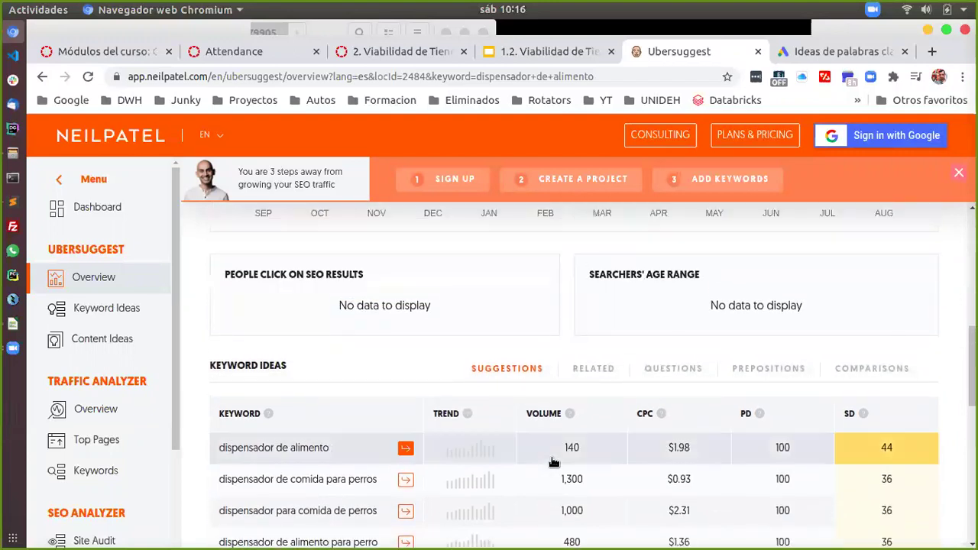
{"action": "scroll", "coordinate": [554, 462], "scroll_direction": "up", "scroll_amount": 4}
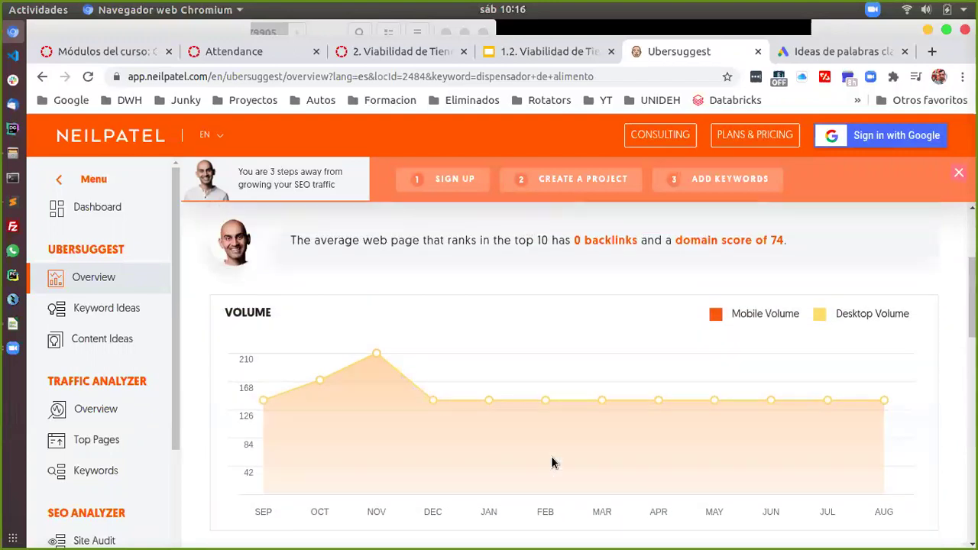
{"action": "scroll", "coordinate": [554, 462], "scroll_direction": "up", "scroll_amount": 2}
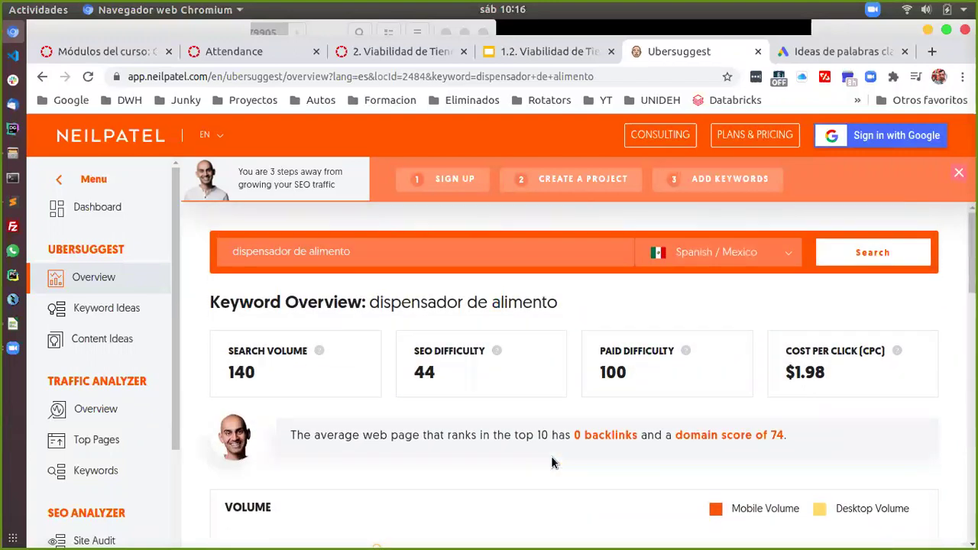
Examine the content ideas for "dispensador de alimento", including page titles, estimated visits, backlinks and social shares.
{"action": "scroll", "coordinate": [554, 462], "scroll_direction": "down", "scroll_amount": 10}
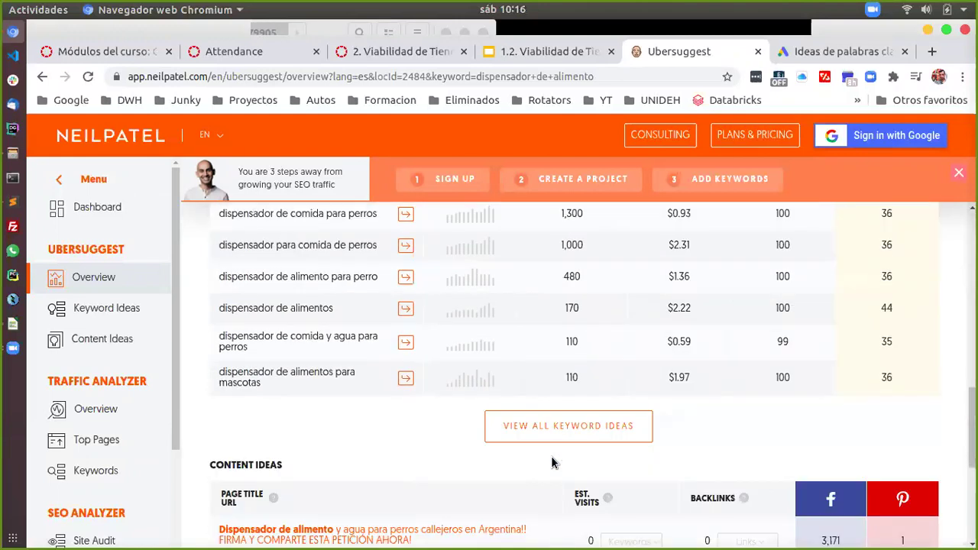
{"action": "scroll", "coordinate": [554, 462], "scroll_direction": "down", "scroll_amount": 4}
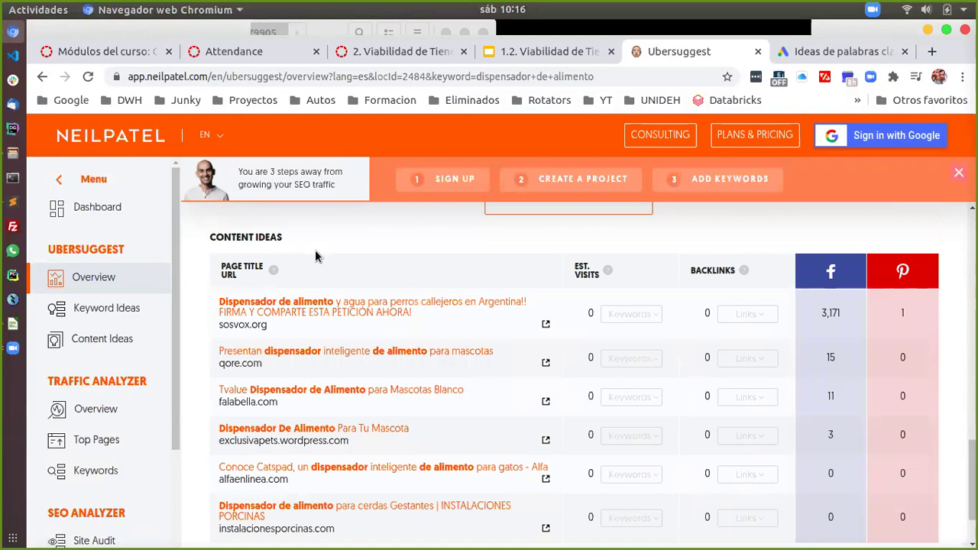
{"action": "scroll", "coordinate": [315, 257], "scroll_direction": "up", "scroll_amount": 8}
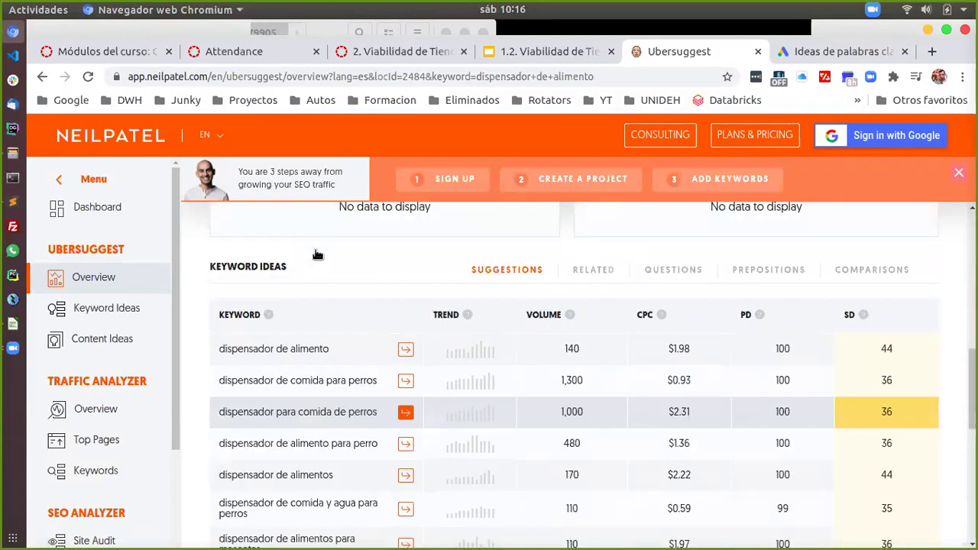
{"action": "scroll", "coordinate": [315, 257], "scroll_direction": "down", "scroll_amount": 3}
{"action": "scroll", "coordinate": [315, 257], "scroll_direction": "down", "scroll_amount": 1}
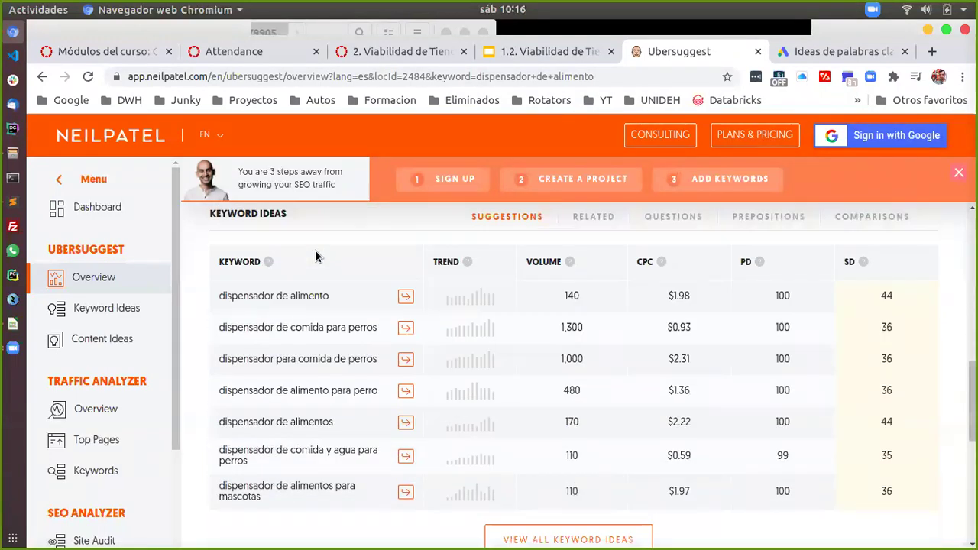
{"action": "scroll", "coordinate": [318, 257], "scroll_direction": "down", "scroll_amount": 5}
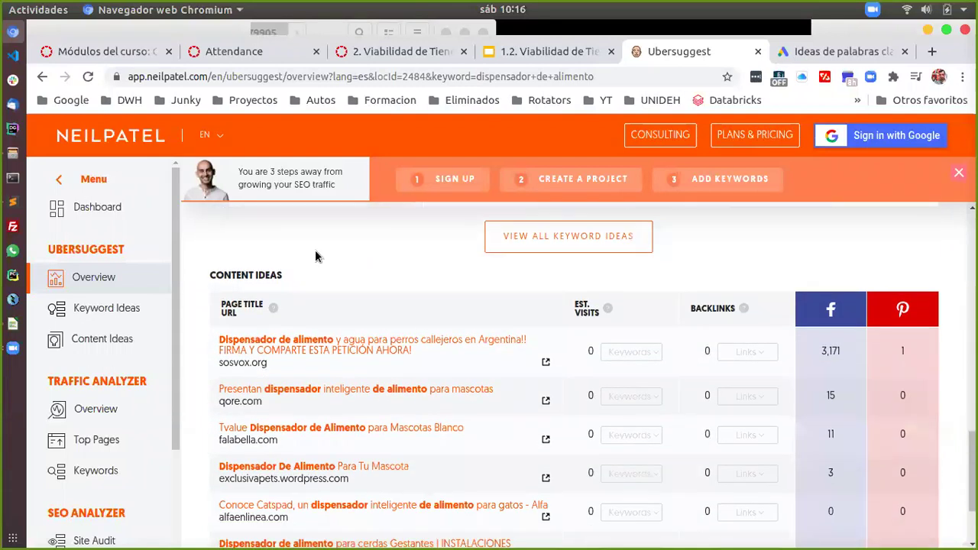
{"action": "scroll", "coordinate": [315, 257], "scroll_direction": "down", "scroll_amount": 1}
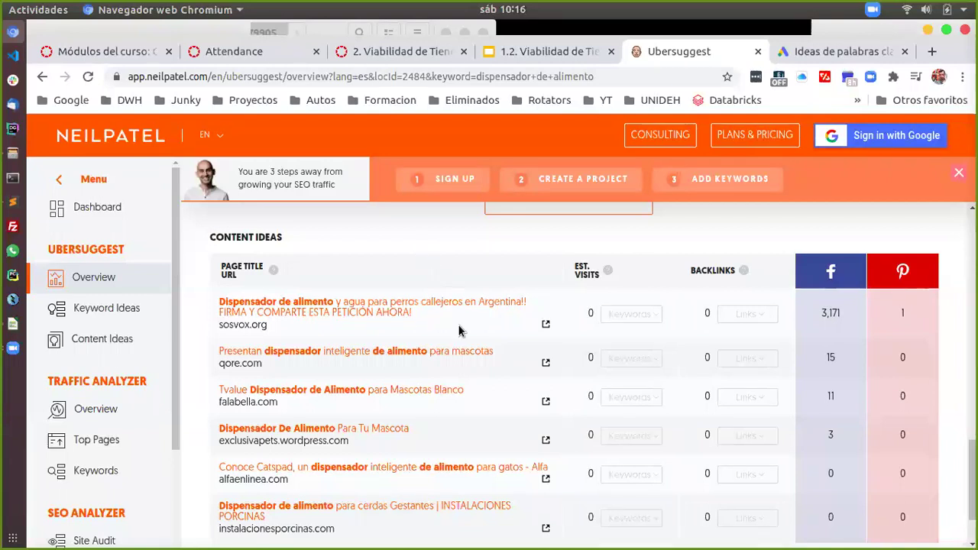
{"action": "scroll", "coordinate": [459, 331], "scroll_direction": "down", "scroll_amount": 1}
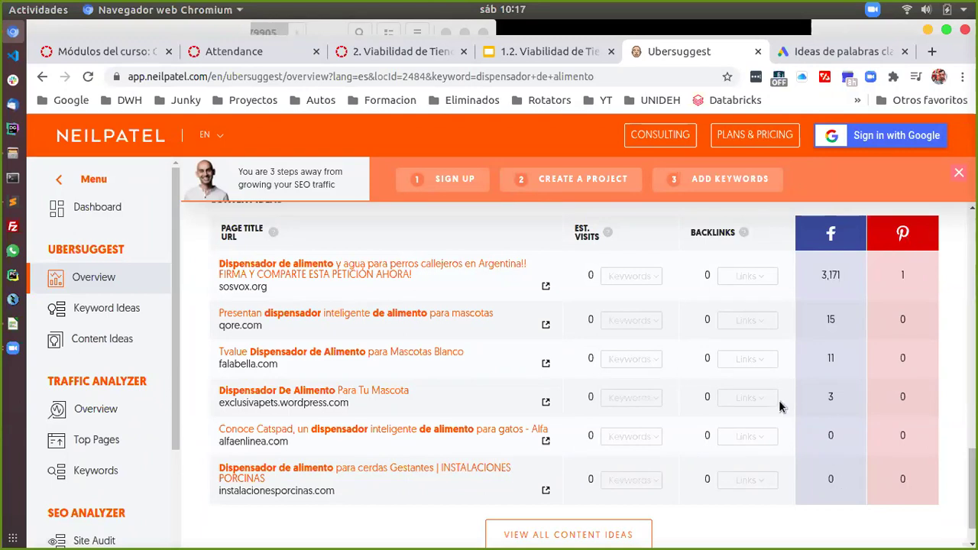
{"action": "scroll", "coordinate": [384, 424], "scroll_direction": "down", "scroll_amount": 1}
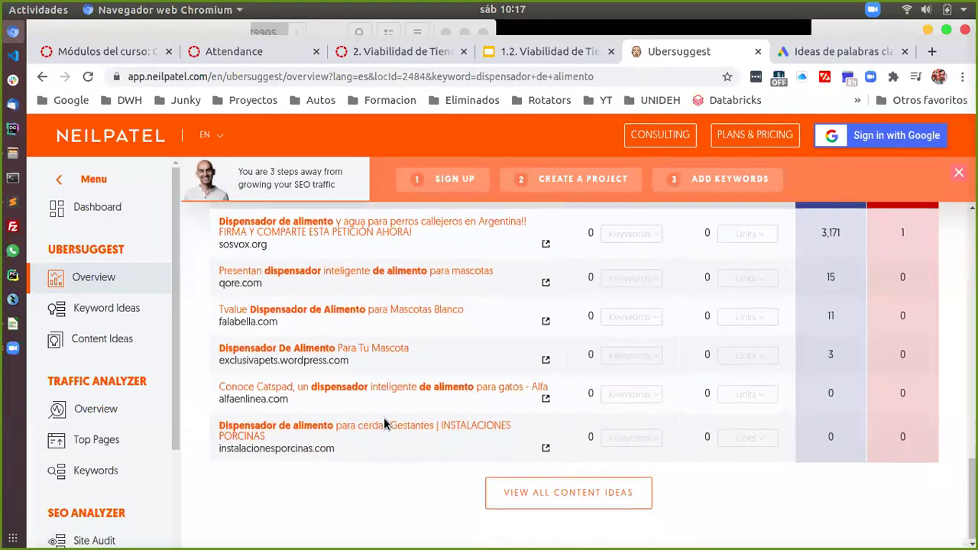
{"action": "scroll", "coordinate": [384, 425], "scroll_direction": "up", "scroll_amount": 6}
{"action": "scroll", "coordinate": [384, 424], "scroll_direction": "up", "scroll_amount": 10}
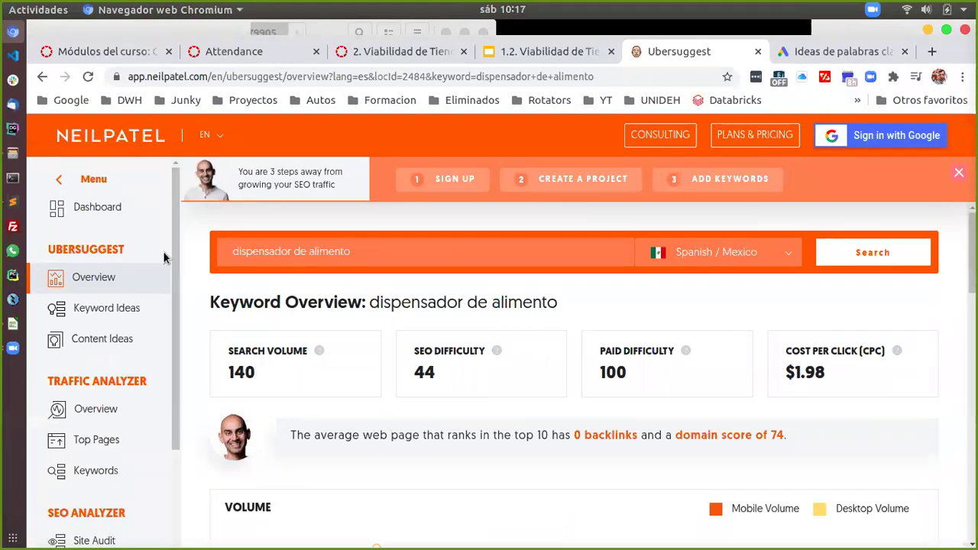
Switch to Sublime Text and copy the keyword "dispensador de alimento para mascotas" from the keyword list.
{"action": "left_click", "coordinate": [12, 202]}
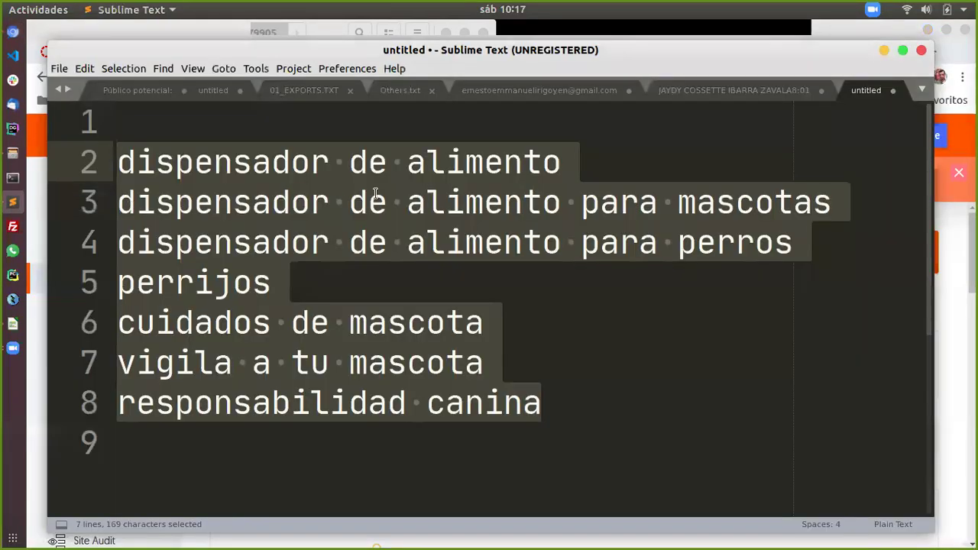
{"action": "left_click", "coordinate": [426, 200]}
{"action": "left_click_drag", "start_coordinate": [863, 200], "coordinate": [59, 211]}
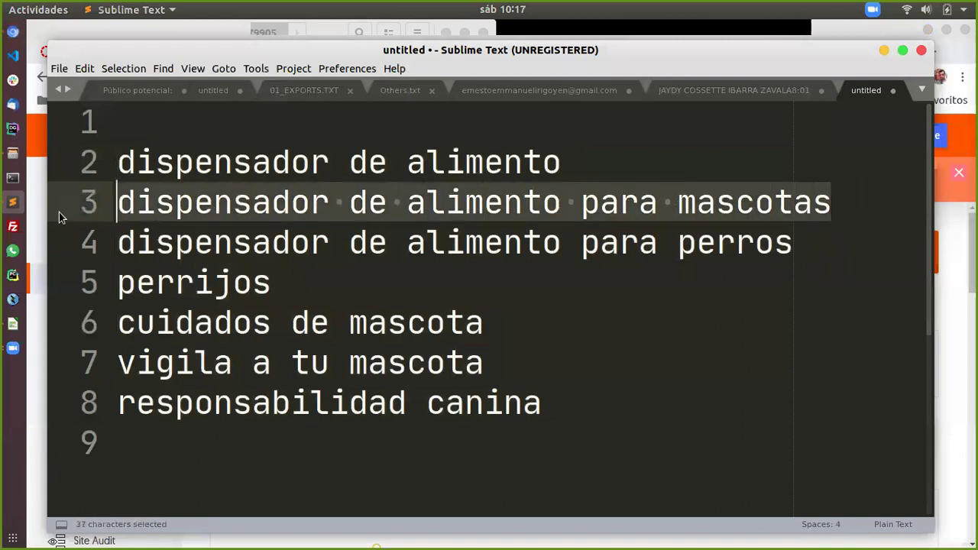
{"action": "key", "text": "ctrl+c"}
Return to Ubersuggest in Chromium and search for the copied keyword "dispensador de alimento para mascotas" in place of the previous one.
{"action": "key", "text": "alt+Tab"}
{"action": "left_click", "coordinate": [389, 251]}
{"action": "key", "text": "ctrl+a"}
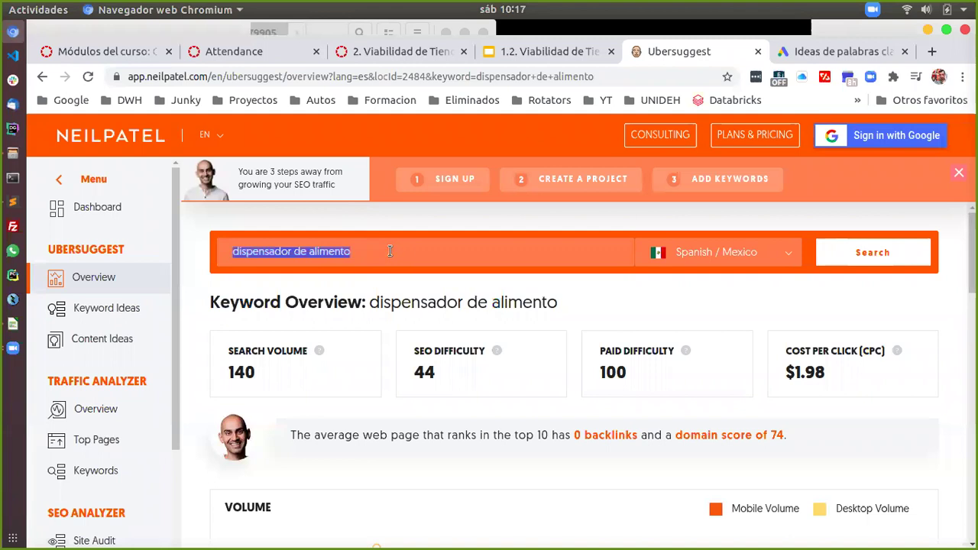
{"action": "key", "text": "ctrl+v"}
{"action": "key", "text": "Return"}
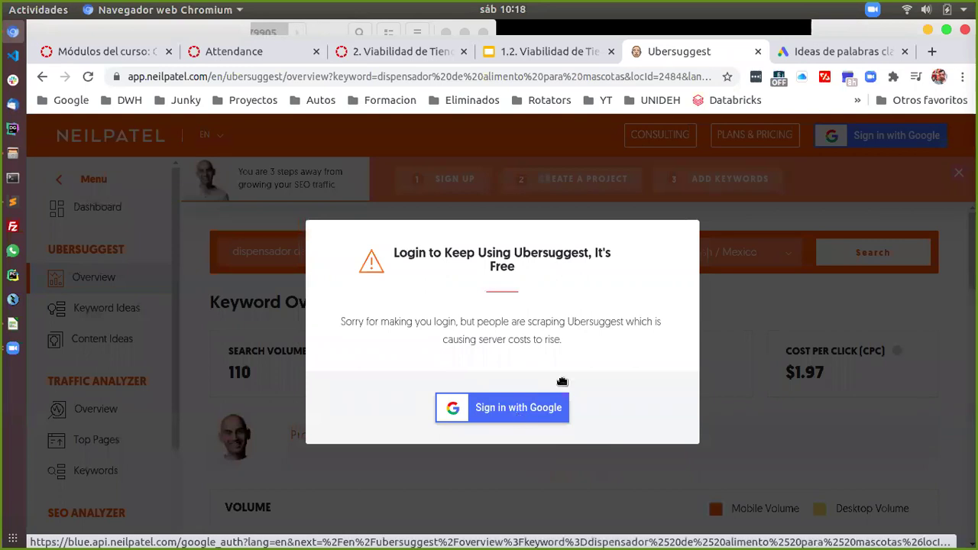
Sign in to Ubersuggest with Google using the first listed account.
{"action": "left_click", "coordinate": [505, 415]}
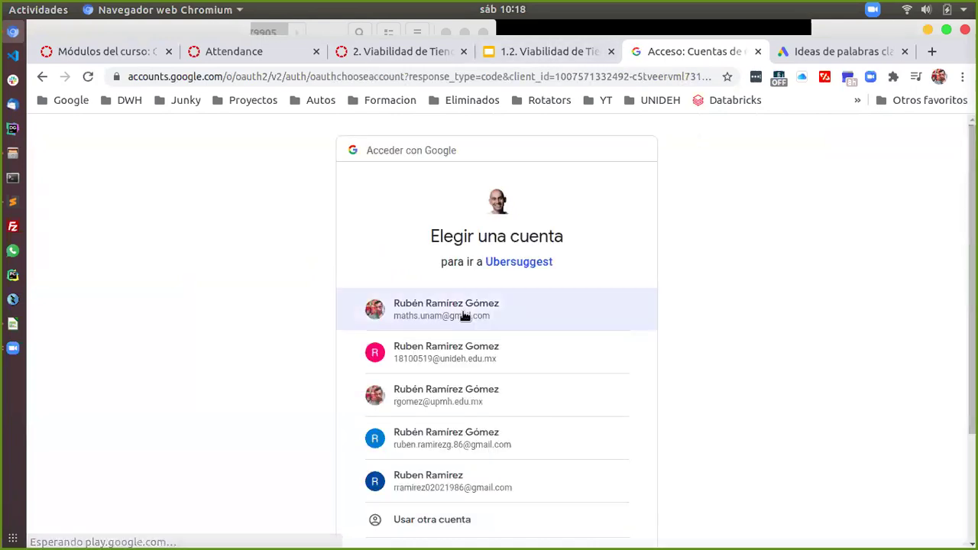
{"action": "left_click", "coordinate": [472, 314]}
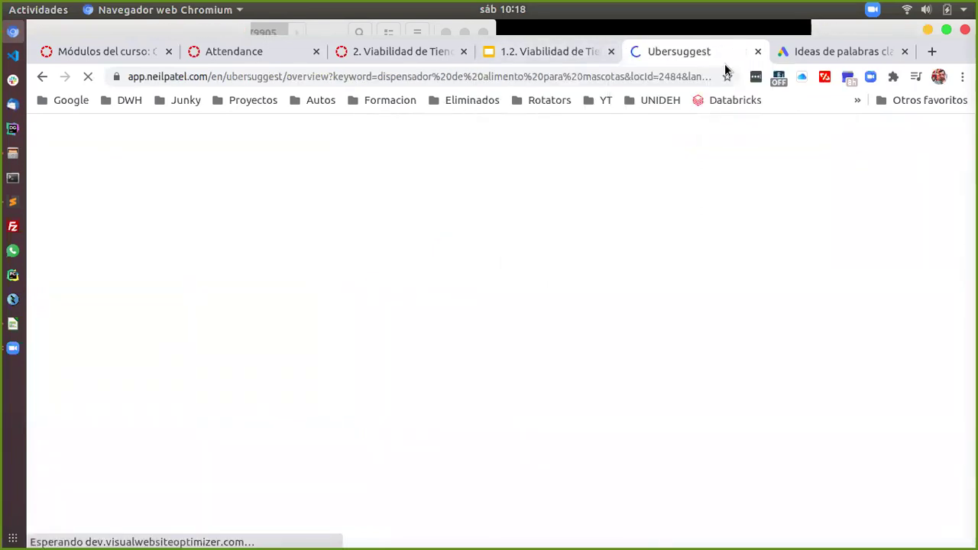
Examine the keyword ideas and their average monthly searches in the Google Ads keyword planner.
{"action": "left_click", "coordinate": [820, 51]}
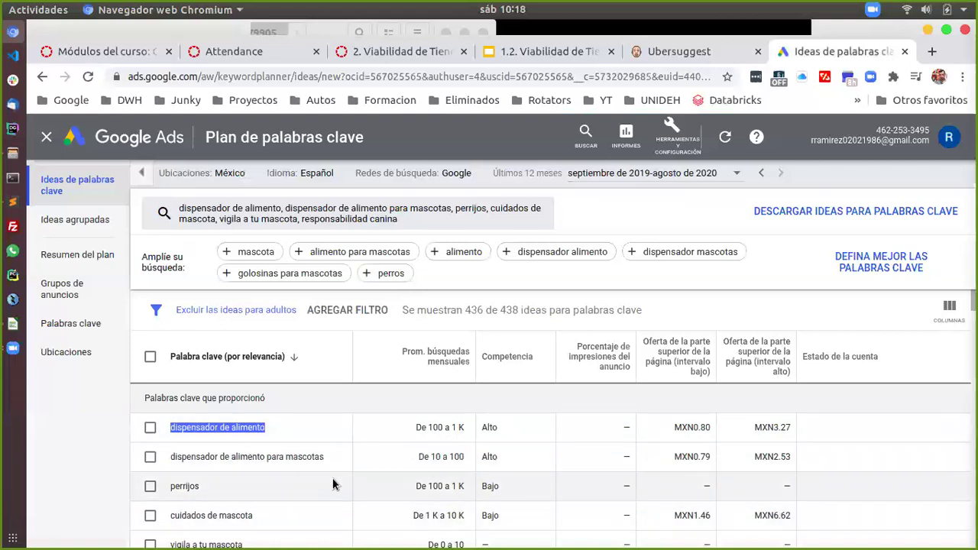
{"action": "scroll", "coordinate": [333, 484], "scroll_direction": "down", "scroll_amount": 10}
{"action": "scroll", "coordinate": [334, 484], "scroll_direction": "down", "scroll_amount": 5}
{"action": "scroll", "coordinate": [334, 484], "scroll_direction": "up", "scroll_amount": 4}
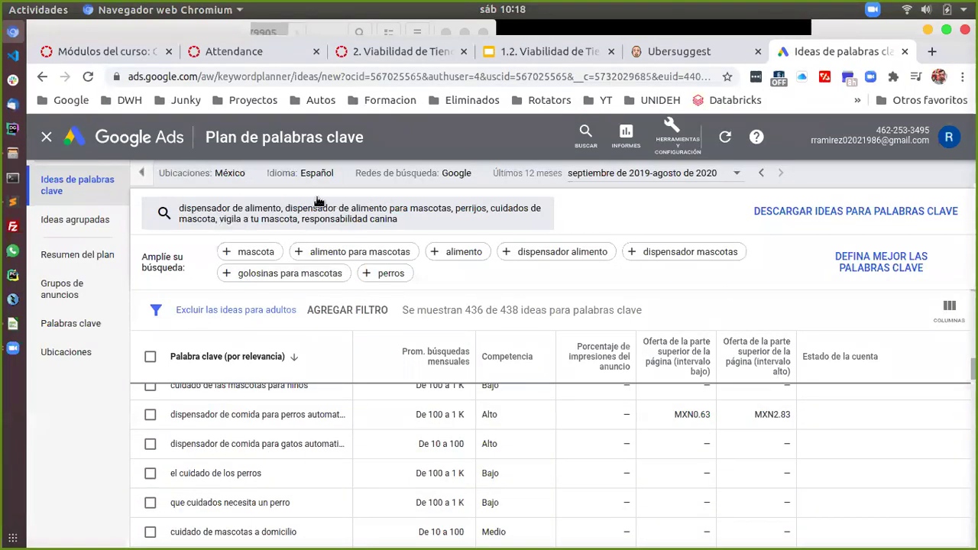
Return to Ubersuggest and examine the overview metrics and the monthly mobile and desktop volume chart for "dispensador de alimento para mascotas".
{"action": "left_click", "coordinate": [678, 50]}
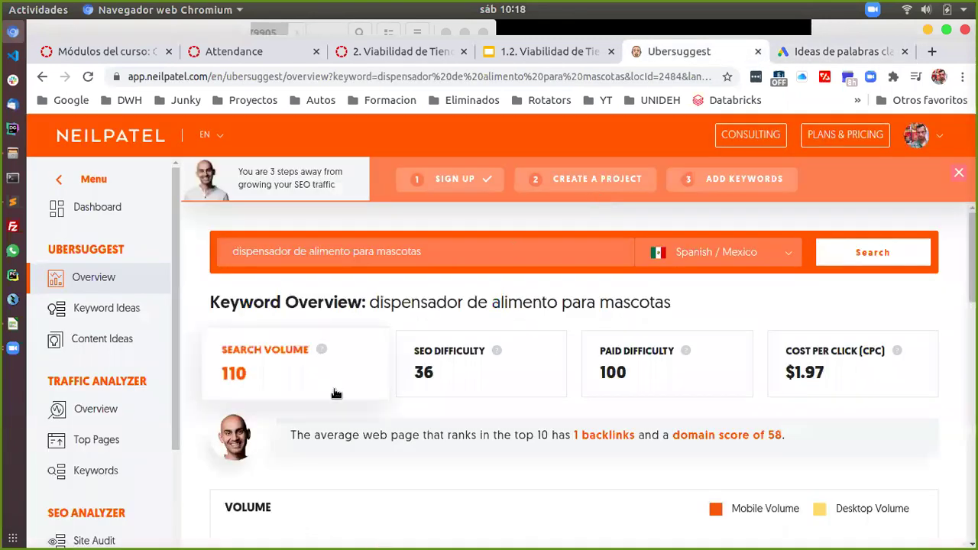
{"action": "scroll", "coordinate": [332, 425], "scroll_direction": "down", "scroll_amount": 2}
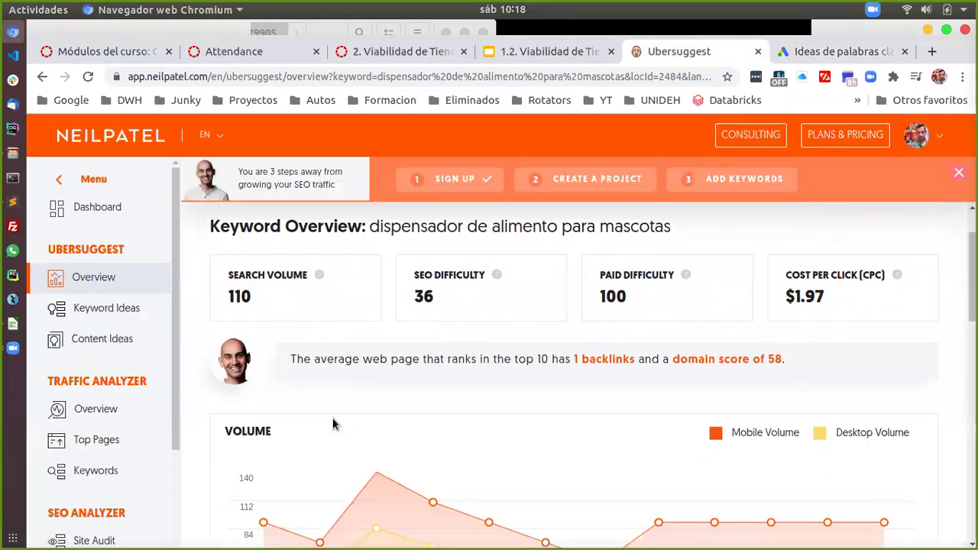
{"action": "scroll", "coordinate": [333, 424], "scroll_direction": "down", "scroll_amount": 3}
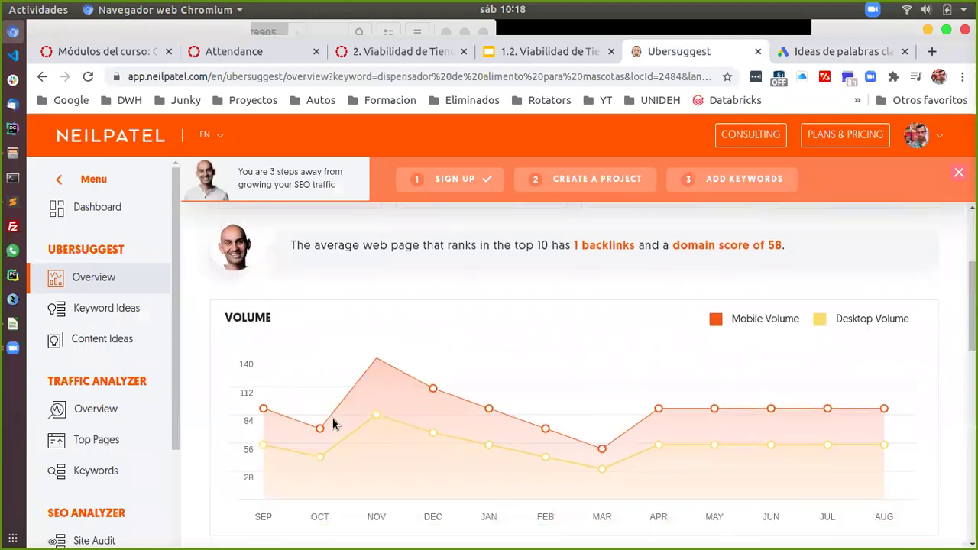
{"action": "scroll", "coordinate": [332, 424], "scroll_direction": "down", "scroll_amount": 5}
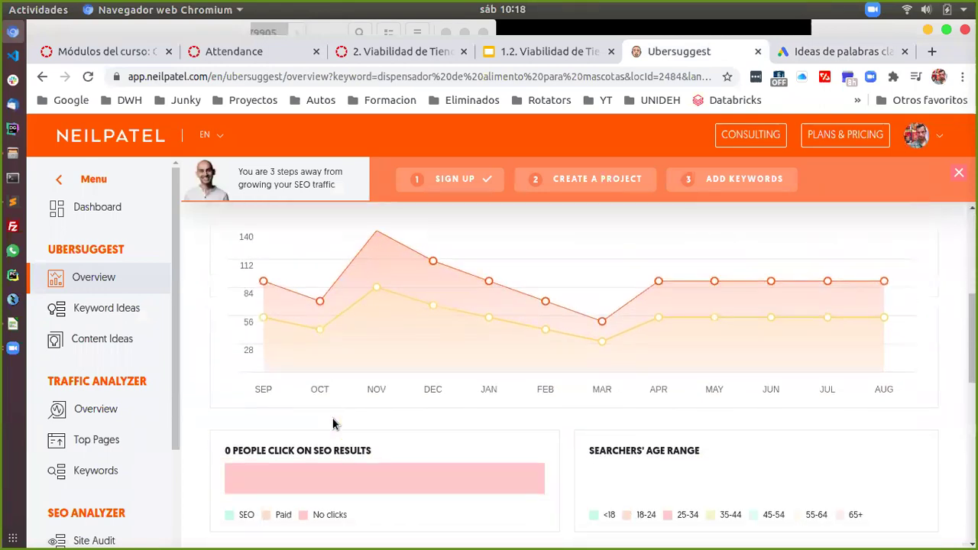
{"action": "scroll", "coordinate": [333, 425], "scroll_direction": "up", "scroll_amount": 1}
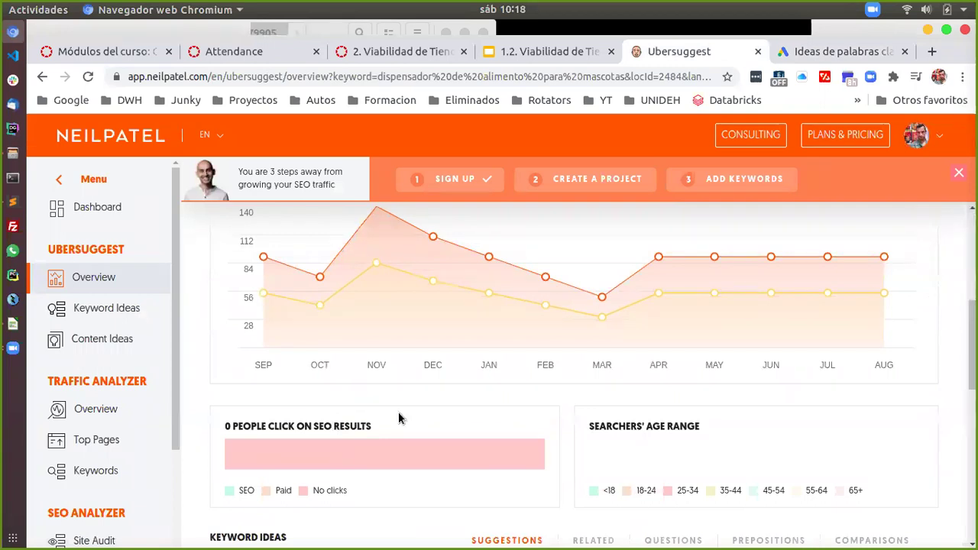
{"action": "scroll", "coordinate": [448, 421], "scroll_direction": "up", "scroll_amount": 5}
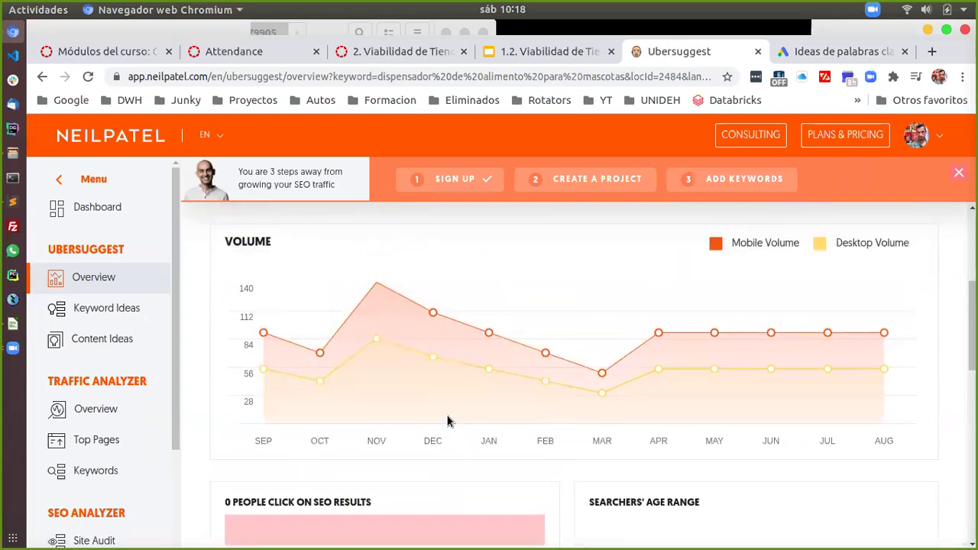
{"action": "scroll", "coordinate": [449, 421], "scroll_direction": "up", "scroll_amount": 1}
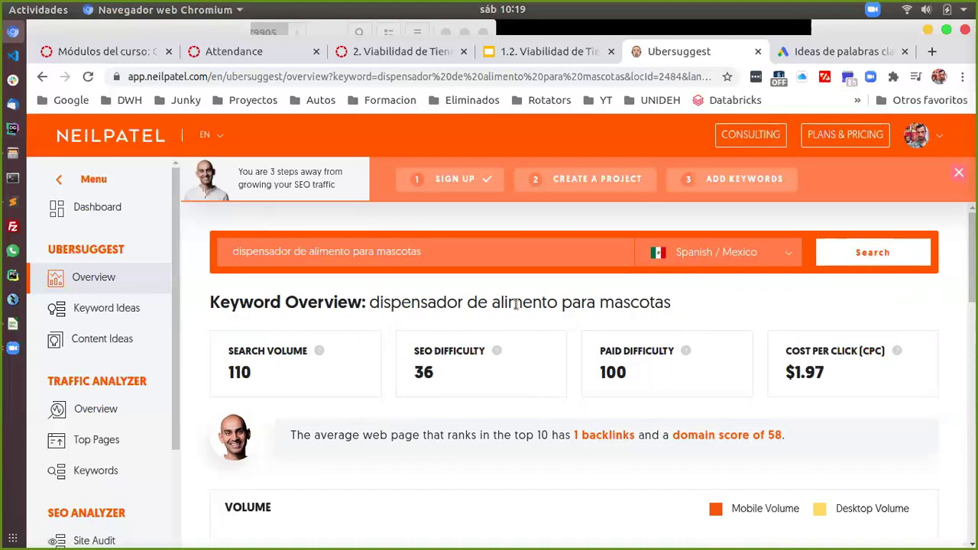
{"action": "key", "text": "XF86AudioRaiseVolume"}
{"action": "key", "text": "XF86AudioRaiseVolume"}
{"action": "key", "text": "XF86AudioRaiseVolume"}
{"action": "scroll", "coordinate": [700, 309], "scroll_direction": "down", "scroll_amount": 5}
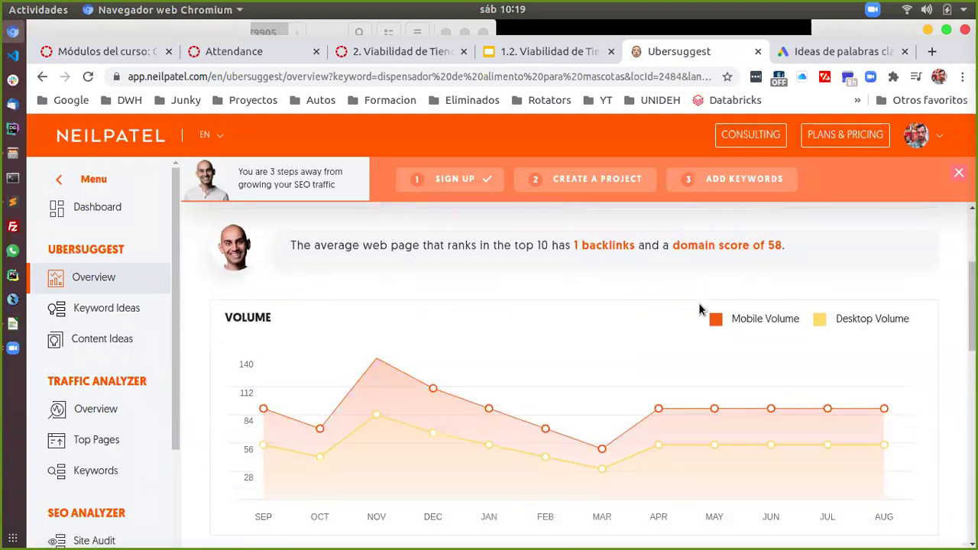
{"action": "scroll", "coordinate": [699, 309], "scroll_direction": "up", "scroll_amount": 5}
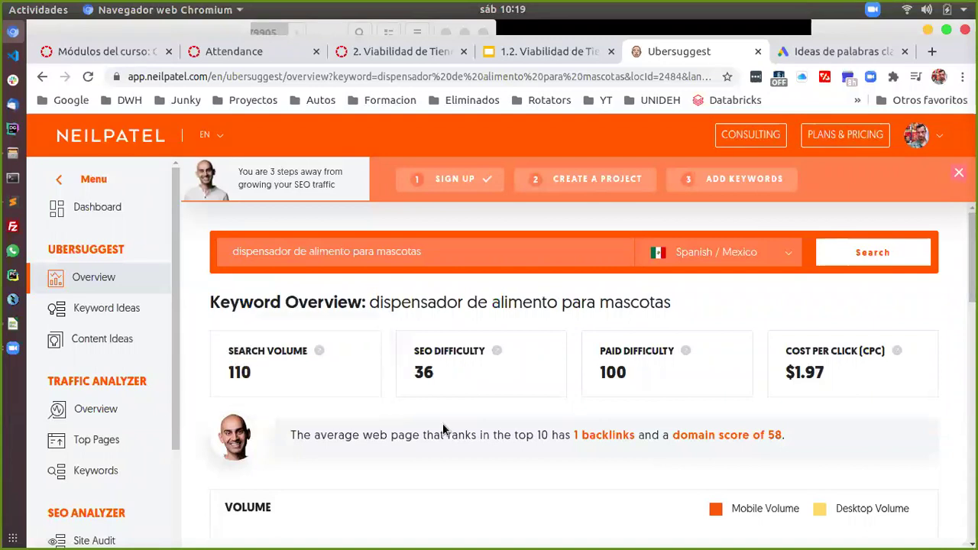
{"action": "scroll", "coordinate": [443, 423], "scroll_direction": "down", "scroll_amount": 4}
{"action": "scroll", "coordinate": [294, 307], "scroll_direction": "up", "scroll_amount": 1}
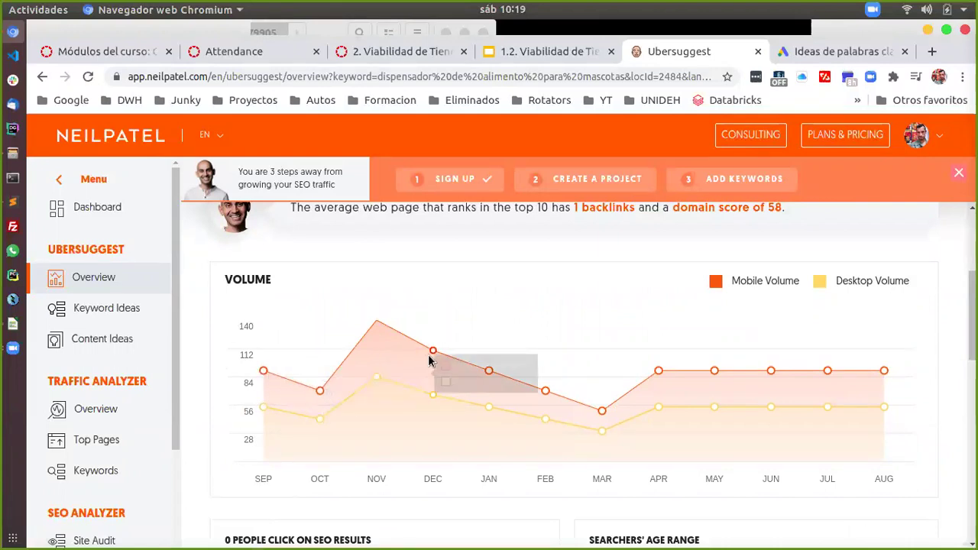
{"action": "left_click_drag", "start_coordinate": [800, 285], "coordinate": [739, 283]}
{"action": "left_click", "coordinate": [588, 325]}
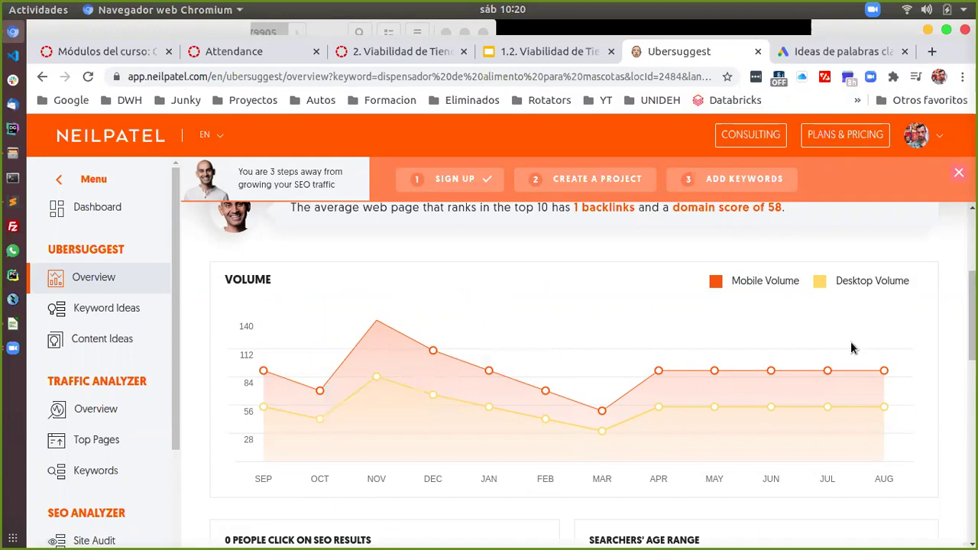
Examine the SEO click breakdown, the suggested keyword ideas and the content ideas for the same keyword.
{"action": "scroll", "coordinate": [854, 350], "scroll_direction": "down", "scroll_amount": 3}
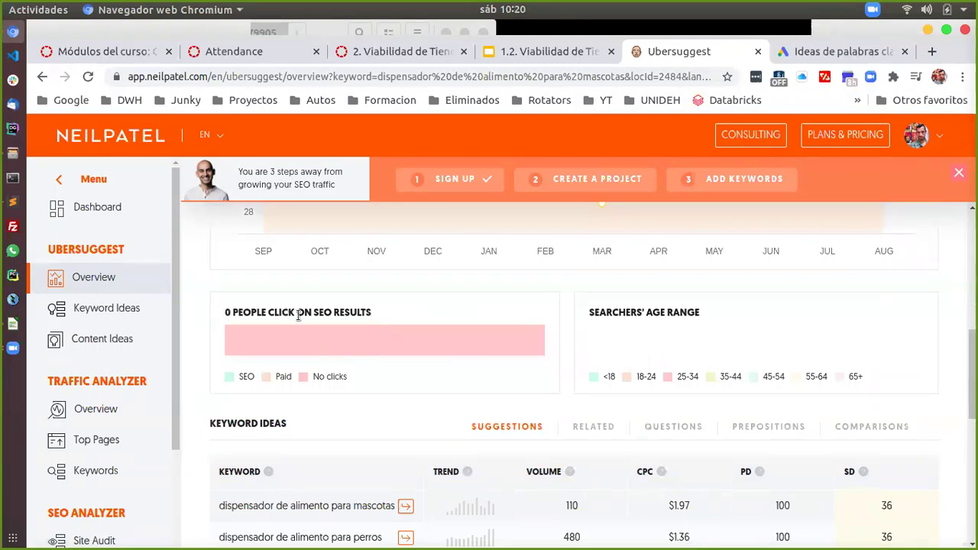
{"action": "mouse_move", "coordinate": [350, 341]}
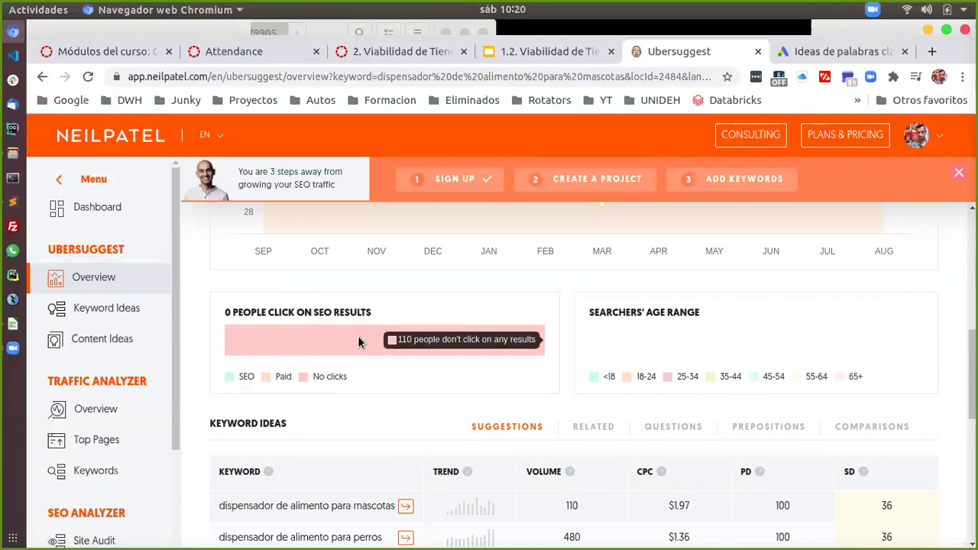
{"action": "scroll", "coordinate": [507, 377], "scroll_direction": "down", "scroll_amount": 5}
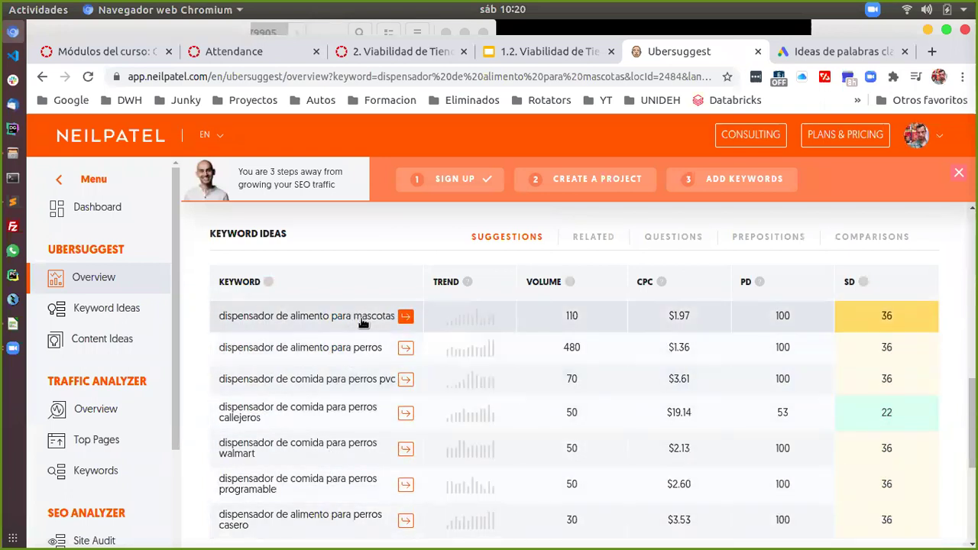
{"action": "scroll", "coordinate": [363, 322], "scroll_direction": "down", "scroll_amount": 3}
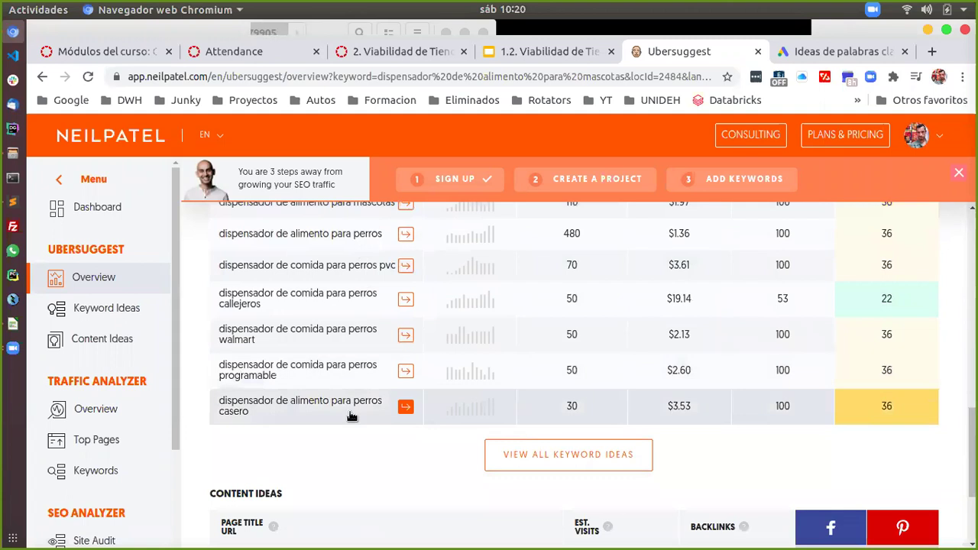
{"action": "scroll", "coordinate": [351, 417], "scroll_direction": "up", "scroll_amount": 1}
{"action": "scroll", "coordinate": [326, 428], "scroll_direction": "down", "scroll_amount": 1}
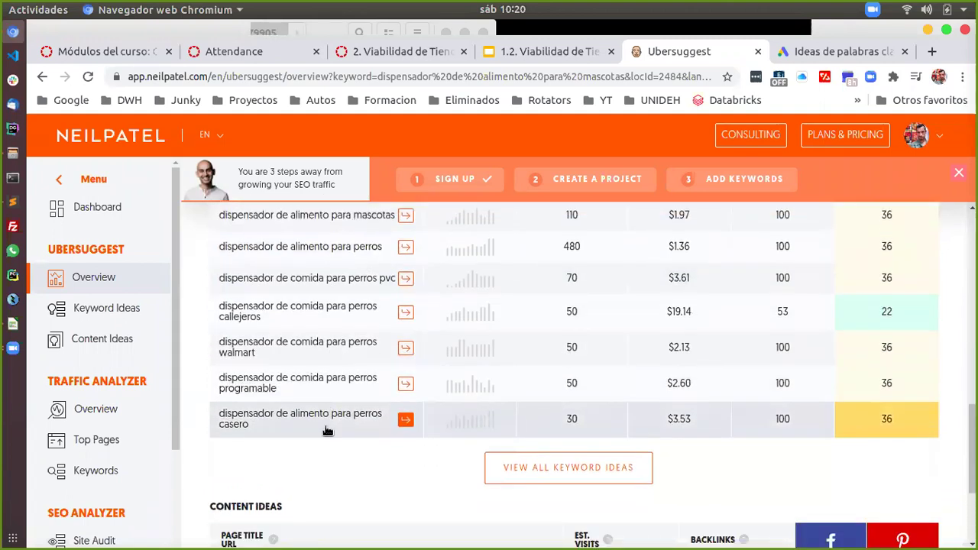
{"action": "scroll", "coordinate": [327, 431], "scroll_direction": "down", "scroll_amount": 5}
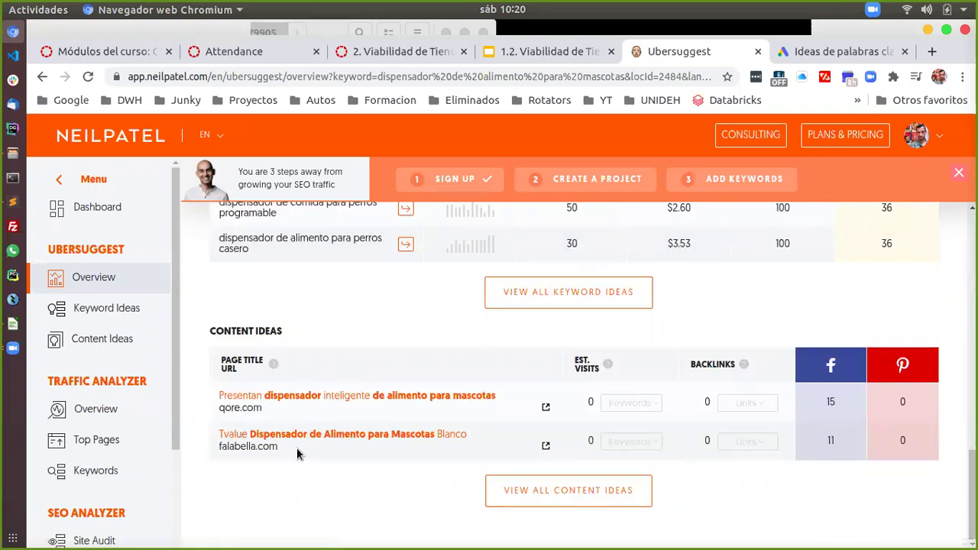
{"action": "scroll", "coordinate": [337, 459], "scroll_direction": "up", "scroll_amount": 15}
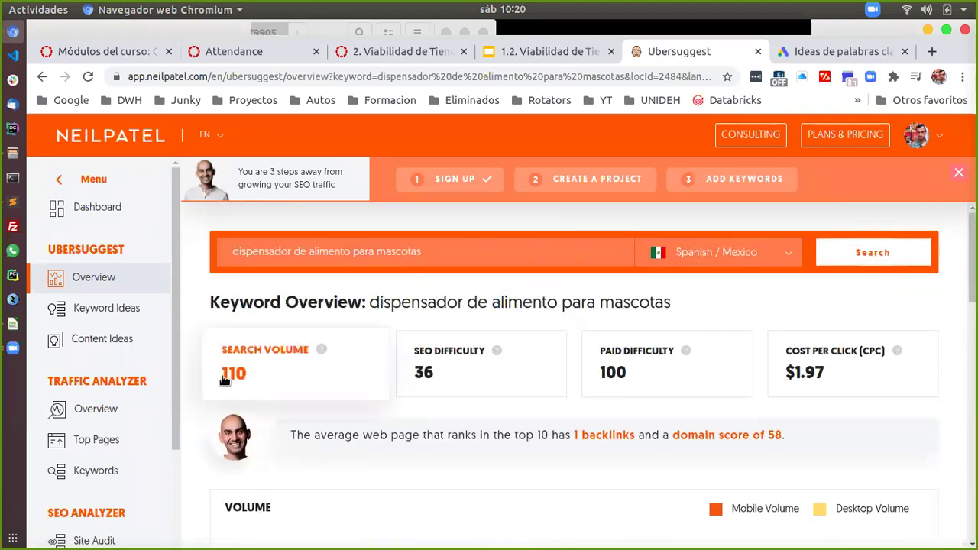
Switch to LibreOffice Calc and record a search volume of 110 in B3 for "dispensador de alimento para mascotas".
{"action": "left_click", "coordinate": [12, 328]}
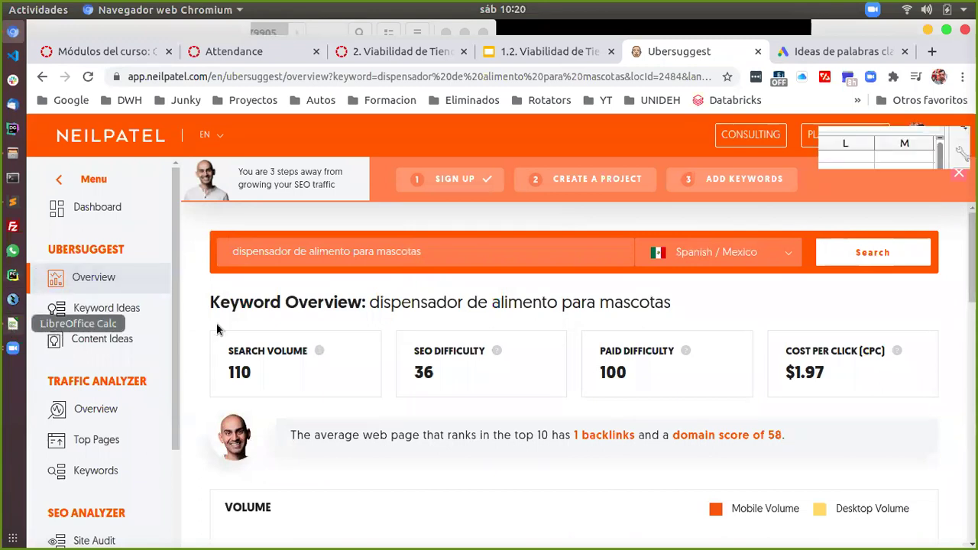
{"action": "type", "text": "110"}
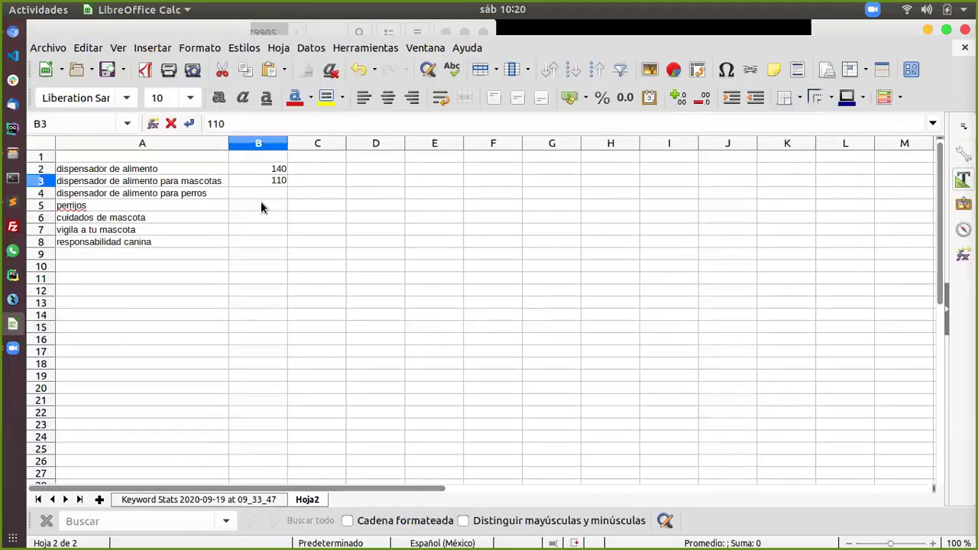
{"action": "left_click", "coordinate": [183, 197]}
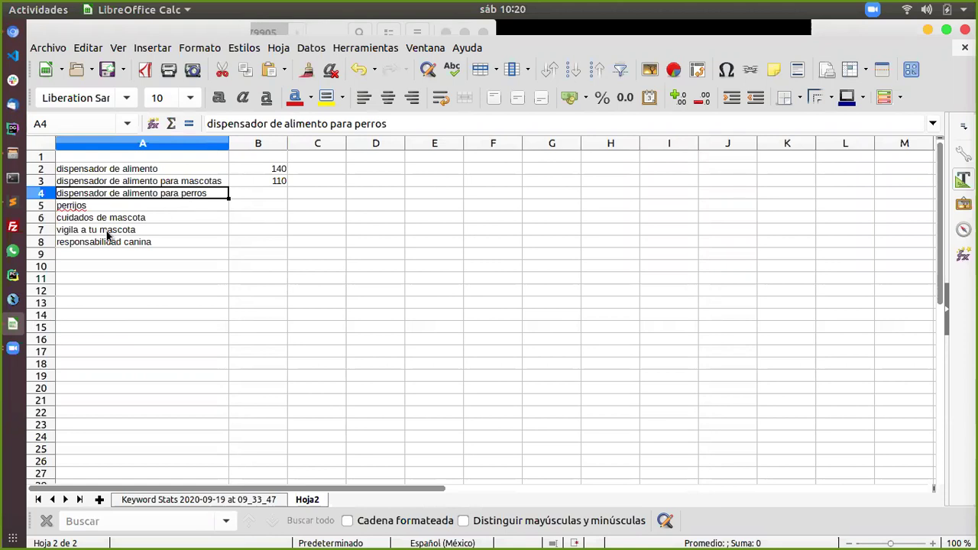
Return to Ubersuggest in Chromium and search for "dispensador de alimento para perros" by replacing the last word of the keyword.
{"action": "left_click", "coordinate": [12, 30]}
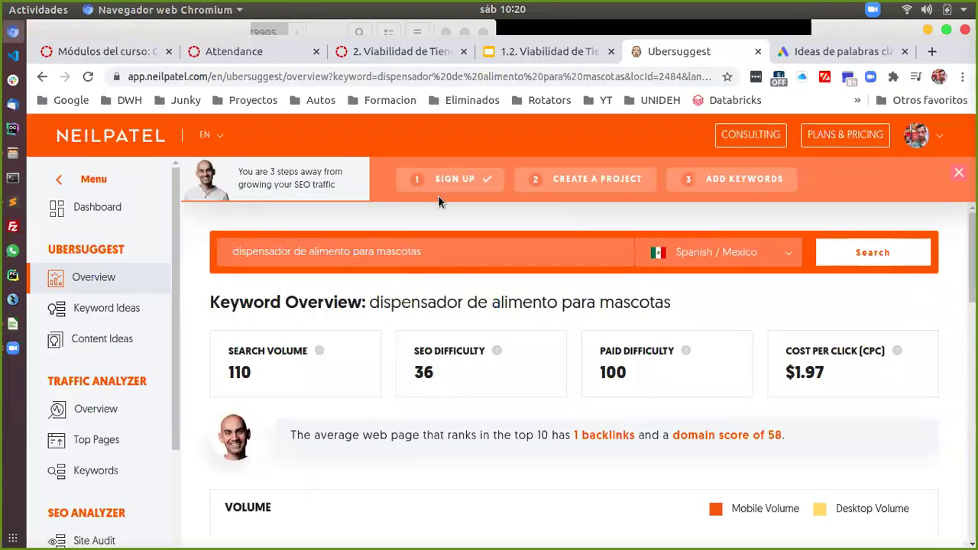
{"action": "double_click", "coordinate": [400, 251]}
{"action": "type", "text": "pe"}
{"action": "key", "text": "Return"}
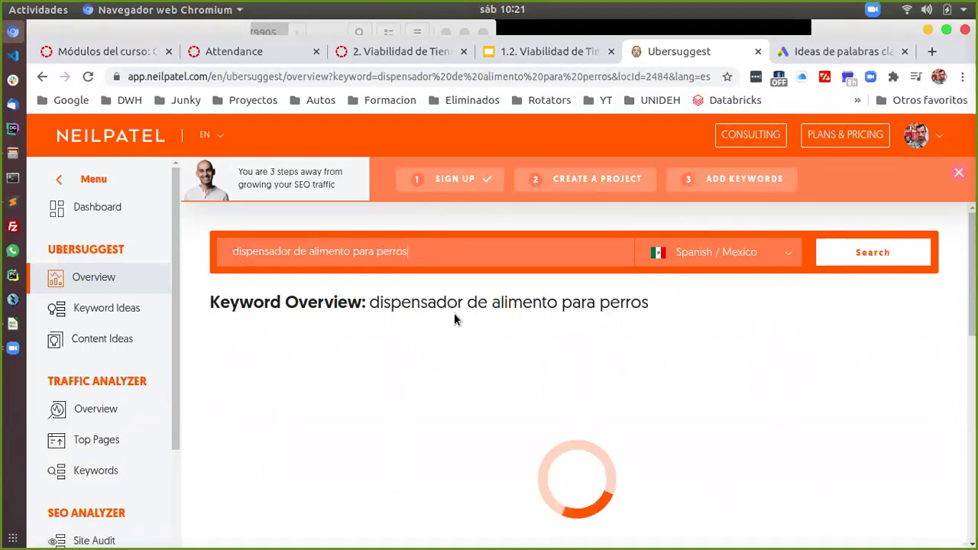
{"action": "scroll", "coordinate": [454, 320], "scroll_direction": "down", "scroll_amount": 2}
{"action": "scroll", "coordinate": [454, 319], "scroll_direction": "up", "scroll_amount": 2}
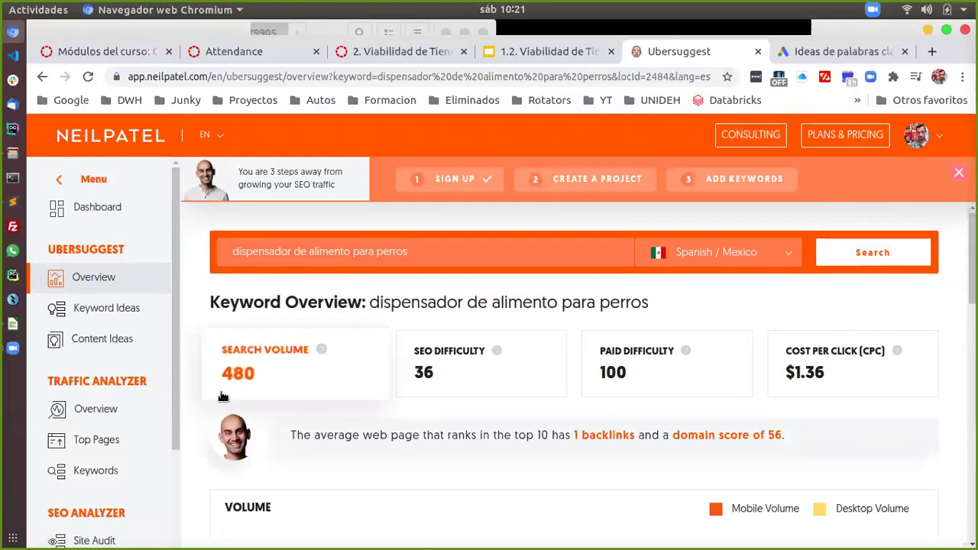
Switch to LibreOffice Calc and record a search volume of 480 in B4 for "dispensador de alimento para perros".
{"action": "left_click", "coordinate": [15, 205]}
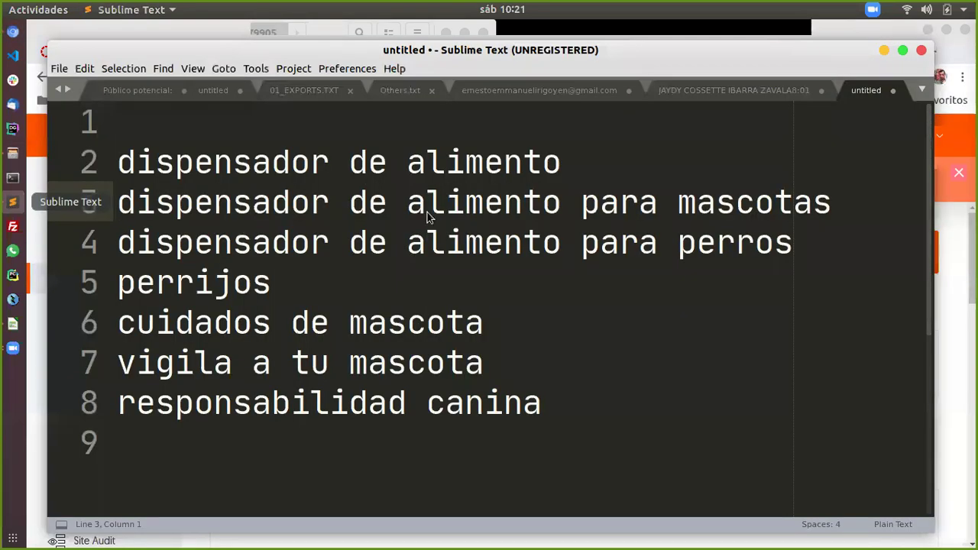
{"action": "left_click", "coordinate": [884, 52]}
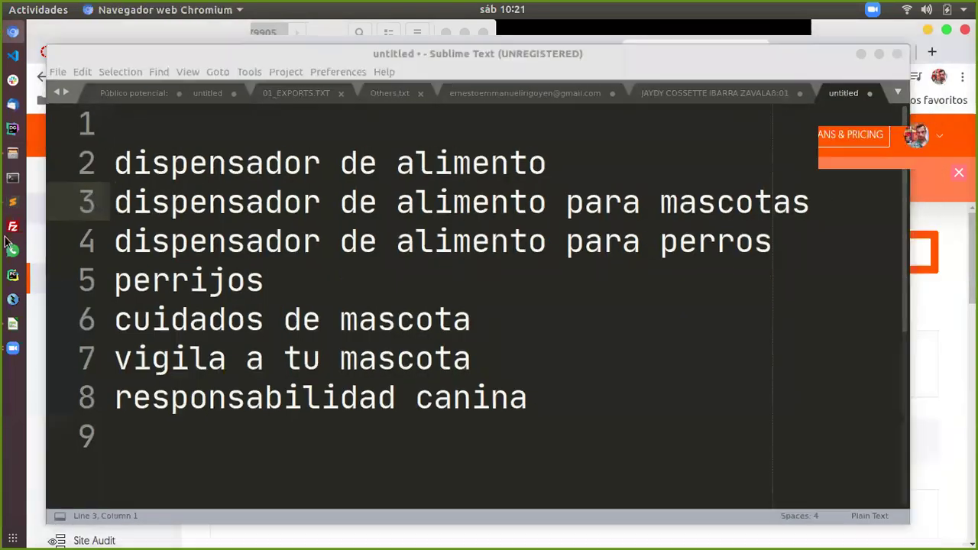
{"action": "left_click", "coordinate": [12, 324]}
{"action": "left_click", "coordinate": [250, 199]}
{"action": "left_click", "coordinate": [257, 193]}
{"action": "type", "text": "480"}
{"action": "key", "text": "Return"}
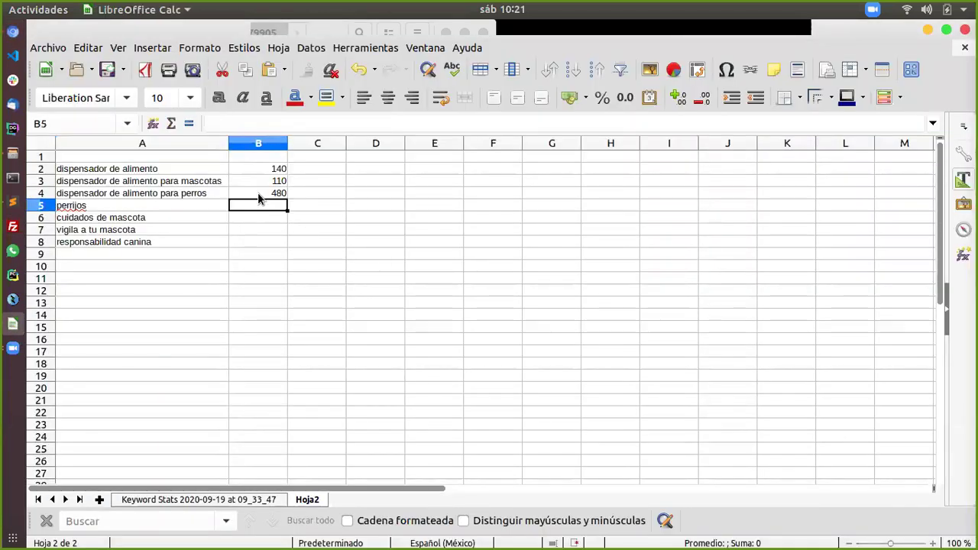
Go back to Ubersuggest, search for "perrijos" in place of the previous keyword, and dismiss the project promotion.
{"action": "left_click", "coordinate": [927, 31]}
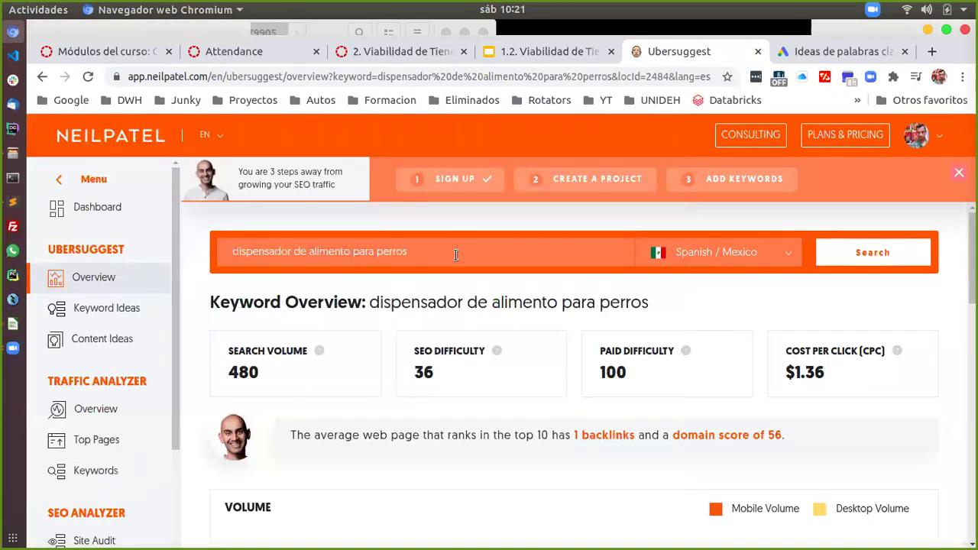
{"action": "triple_click", "coordinate": [212, 260]}
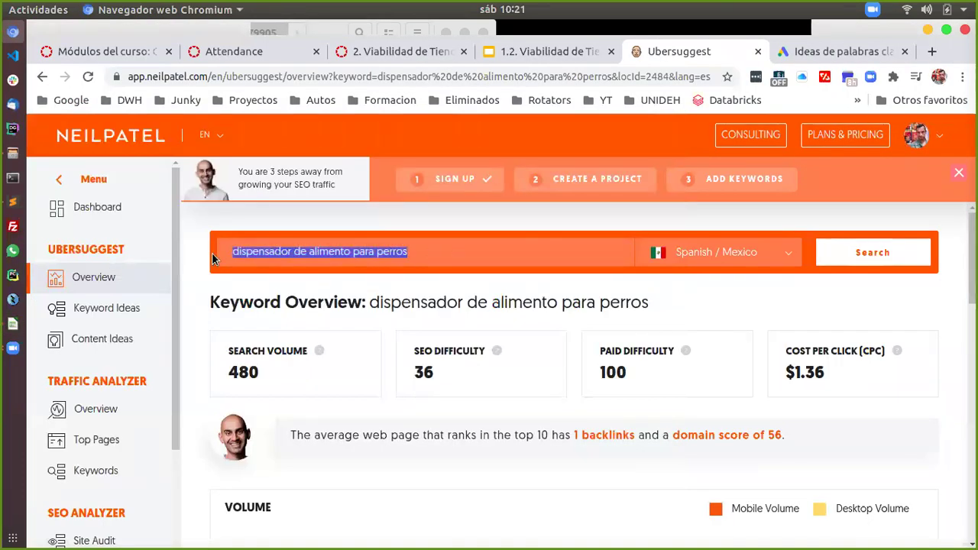
{"action": "type", "text": "perrijos"}
{"action": "key", "text": "Return"}
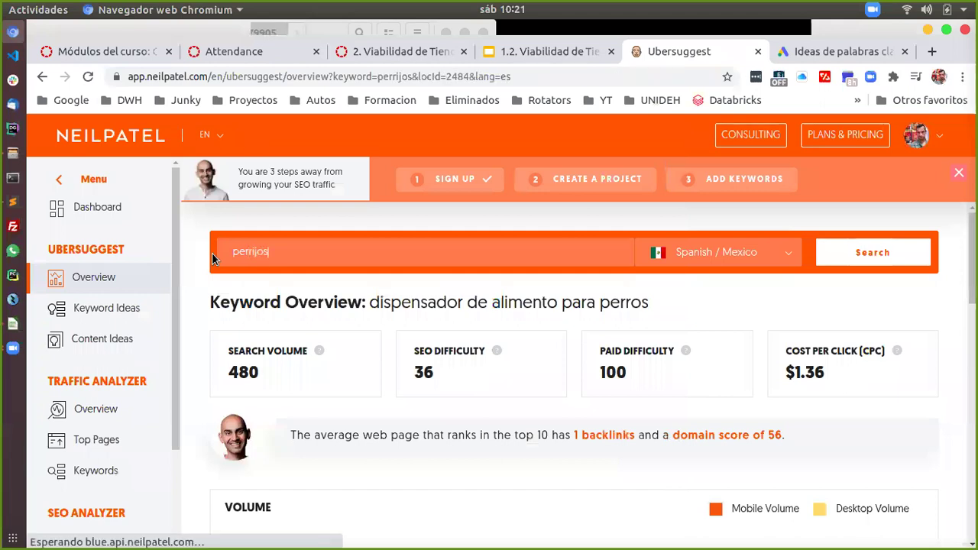
{"action": "double_click", "coordinate": [257, 252]}
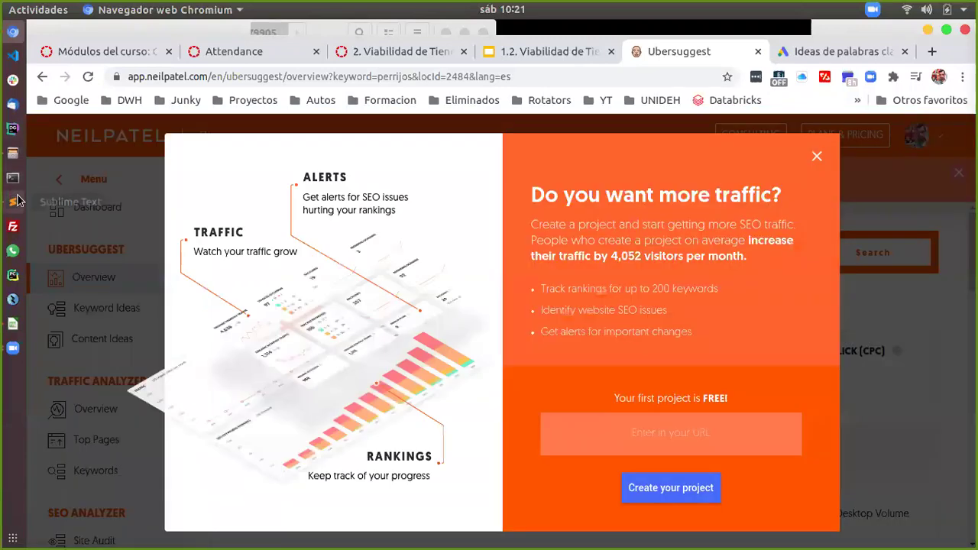
{"action": "left_click", "coordinate": [815, 157]}
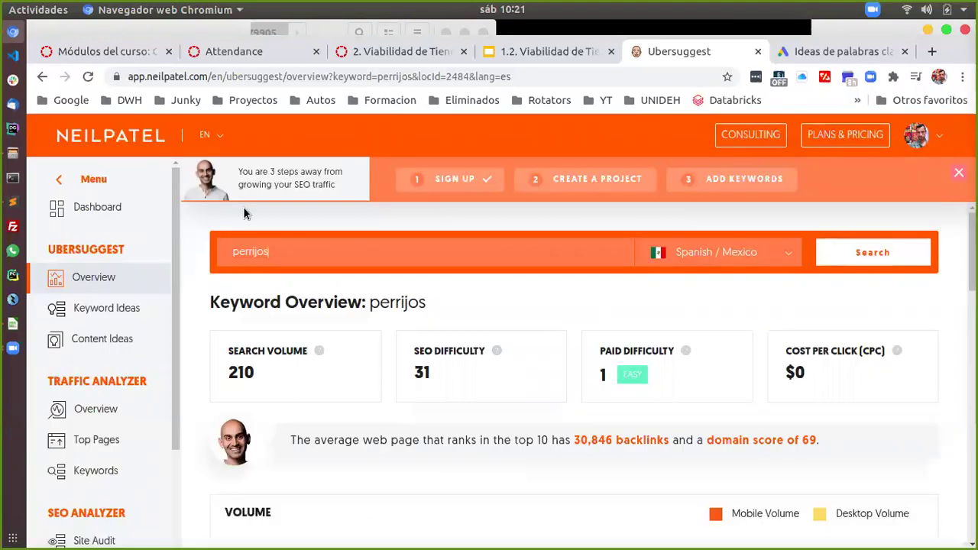
Record a search volume of 210 in B5 of the Calc sheet for "perrijos" and return to Ubersuggest.
{"action": "left_click", "coordinate": [17, 331]}
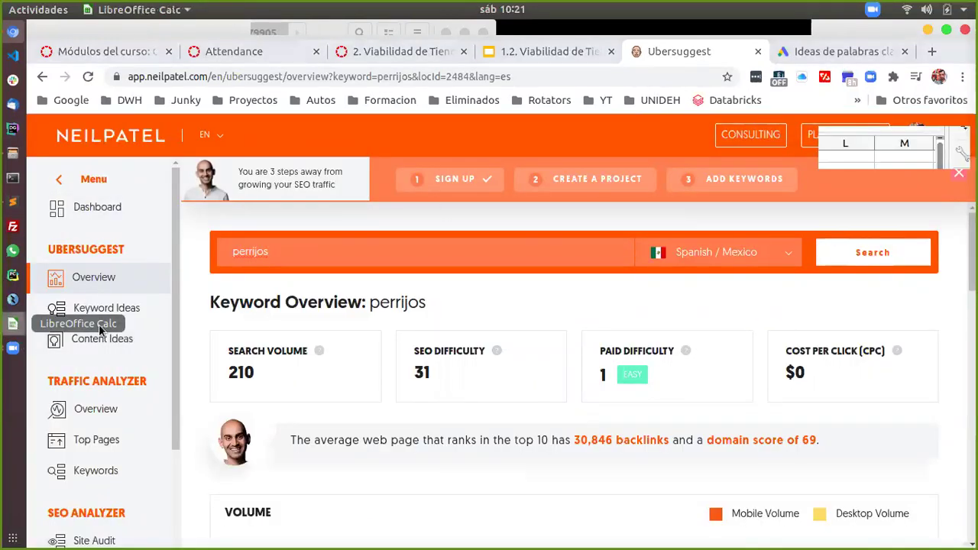
{"action": "type", "text": "210"}
{"action": "key", "text": "Return"}
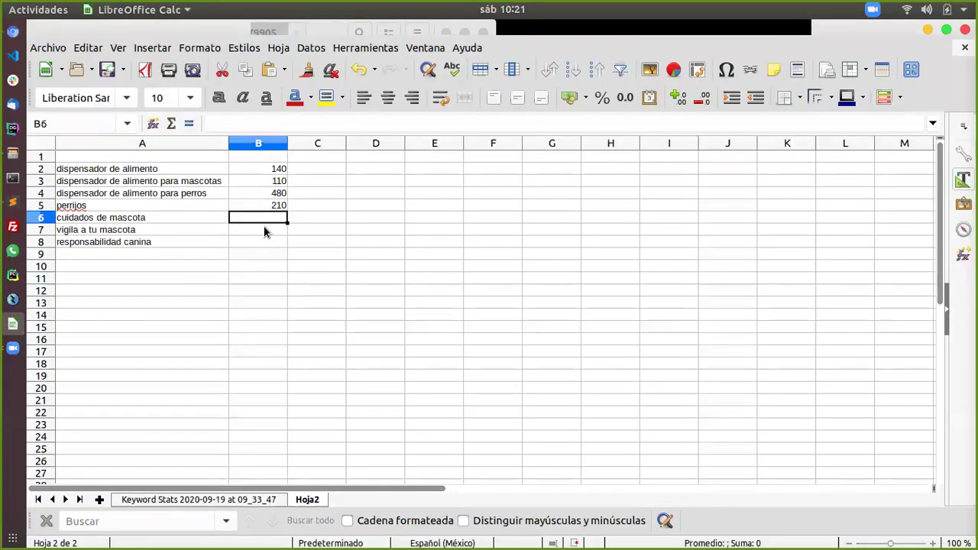
{"action": "left_click", "coordinate": [926, 30]}
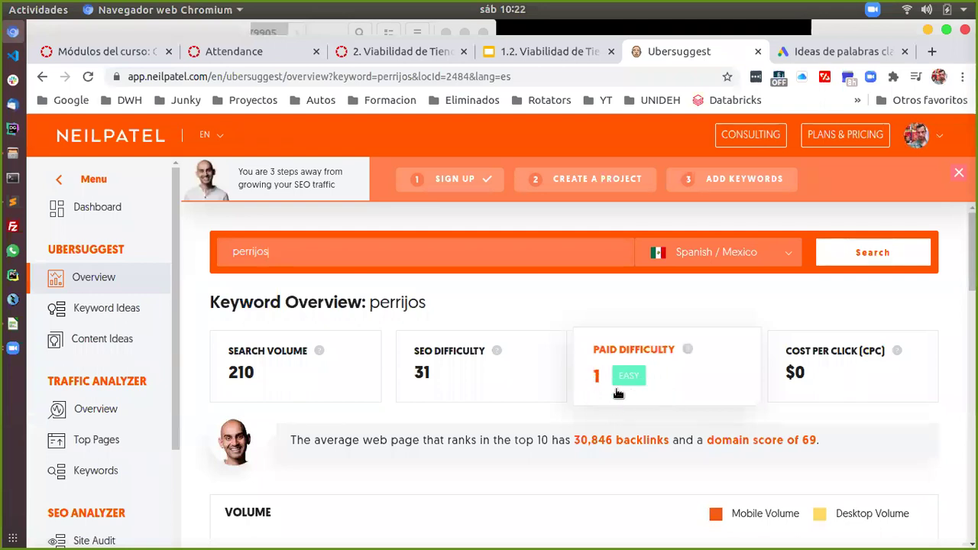
Examine the volume chart and the suggested keywords with their search volumes in the "perrijos" keyword overview.
{"action": "scroll", "coordinate": [617, 393], "scroll_direction": "down", "scroll_amount": 2}
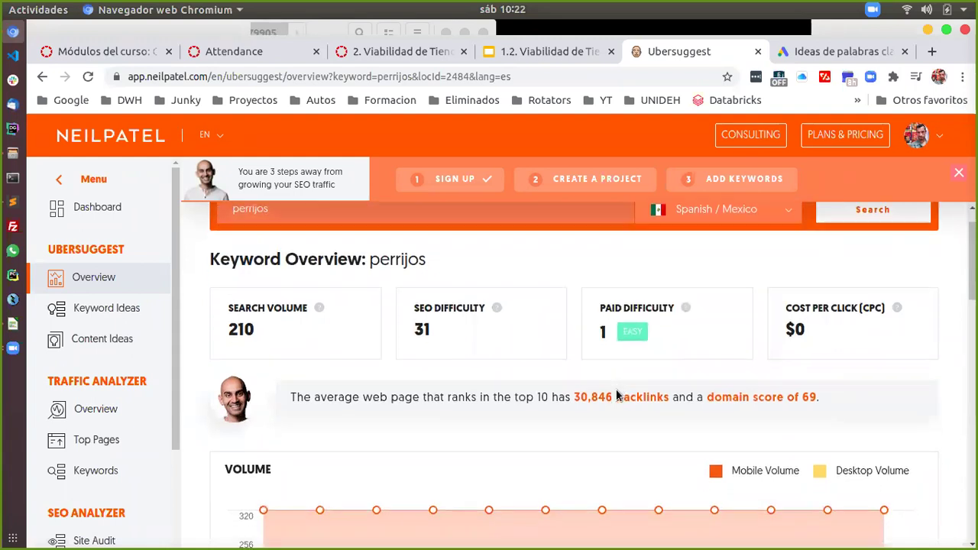
{"action": "scroll", "coordinate": [596, 420], "scroll_direction": "down", "scroll_amount": 5}
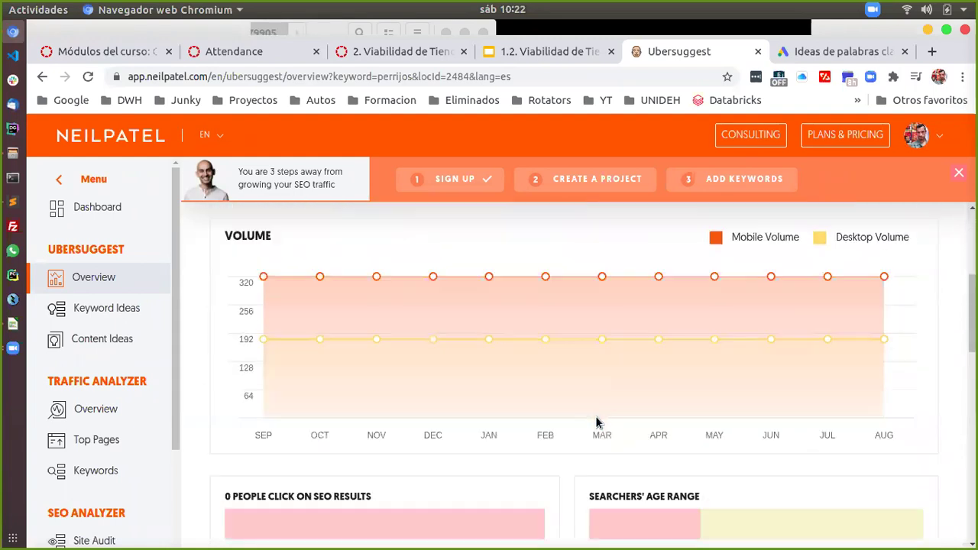
{"action": "scroll", "coordinate": [597, 422], "scroll_direction": "down", "scroll_amount": 5}
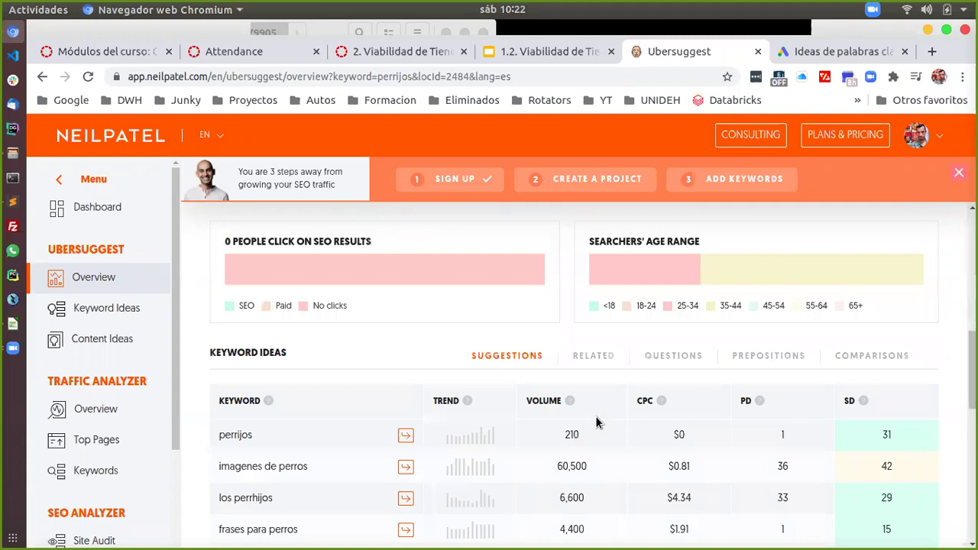
{"action": "scroll", "coordinate": [596, 422], "scroll_direction": "up", "scroll_amount": 1}
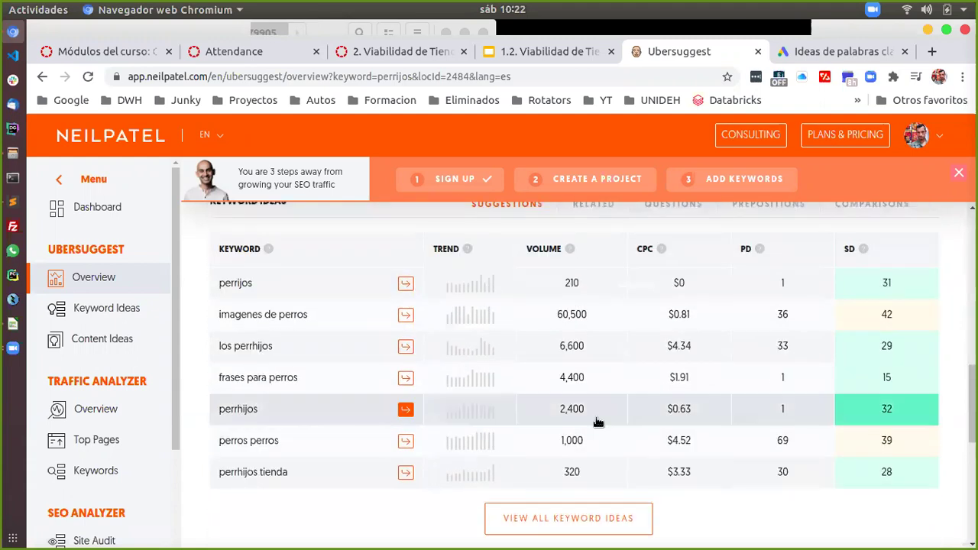
{"action": "scroll", "coordinate": [598, 422], "scroll_direction": "down", "scroll_amount": 1}
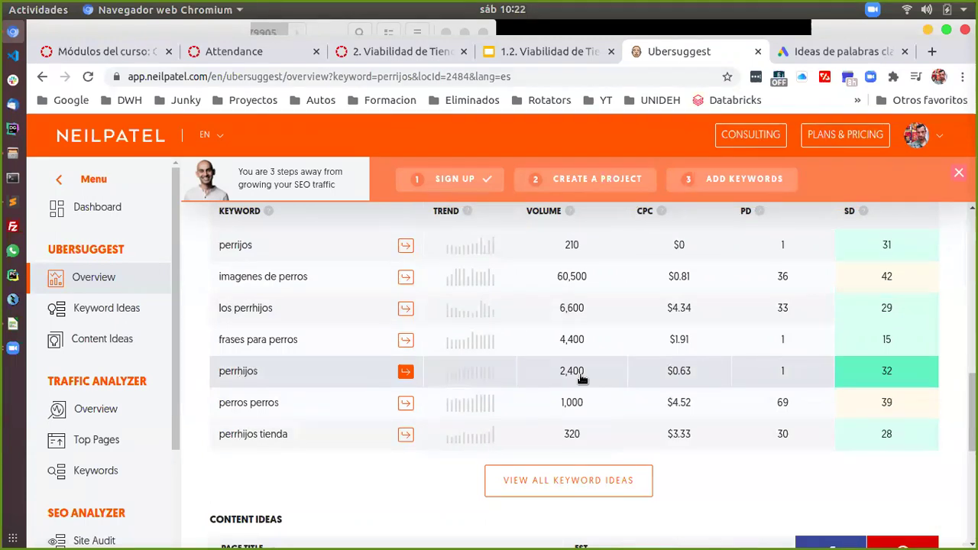
{"action": "scroll", "coordinate": [560, 377], "scroll_direction": "up", "scroll_amount": 10}
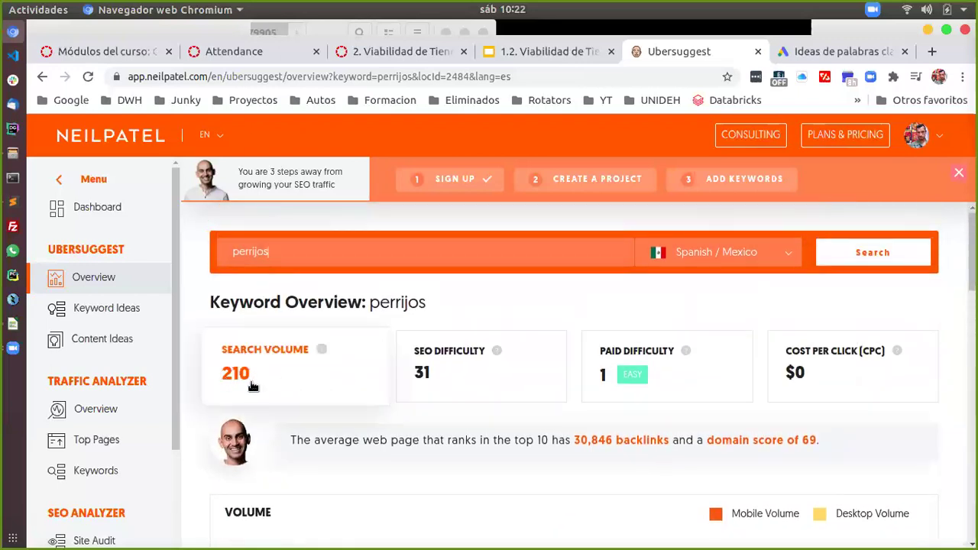
{"action": "scroll", "coordinate": [490, 382], "scroll_direction": "down", "scroll_amount": 4}
{"action": "scroll", "coordinate": [499, 390], "scroll_direction": "down", "scroll_amount": 5}
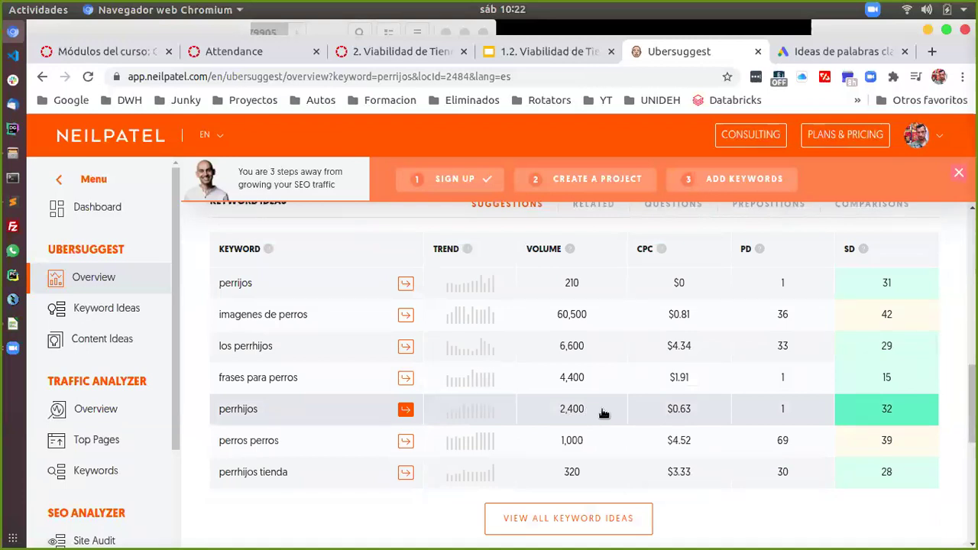
{"action": "scroll", "coordinate": [603, 411], "scroll_direction": "up", "scroll_amount": 5}
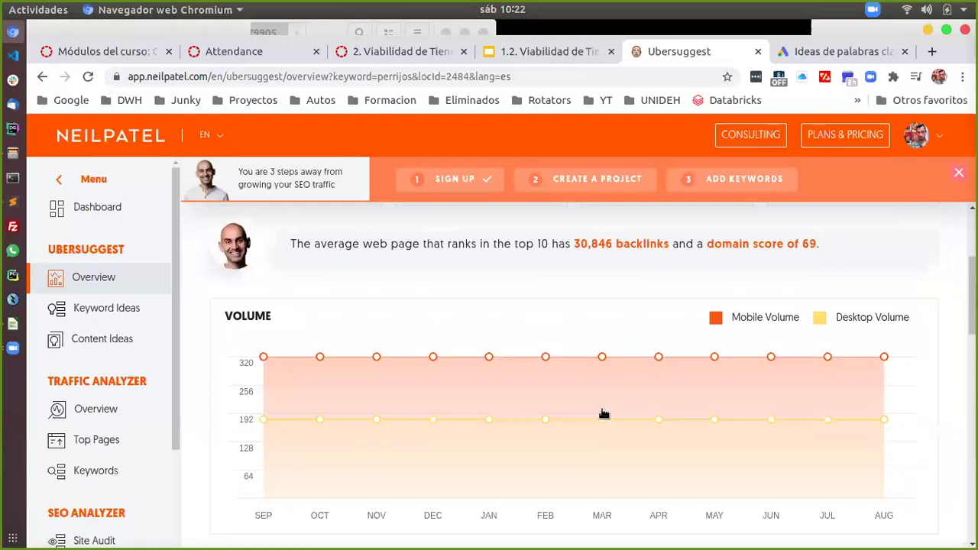
{"action": "scroll", "coordinate": [603, 410], "scroll_direction": "down", "scroll_amount": 5}
Switch to LibreOffice Calc and add the keyword "perrhijos" in A9, below the existing keyword list.
{"action": "left_click", "coordinate": [12, 324]}
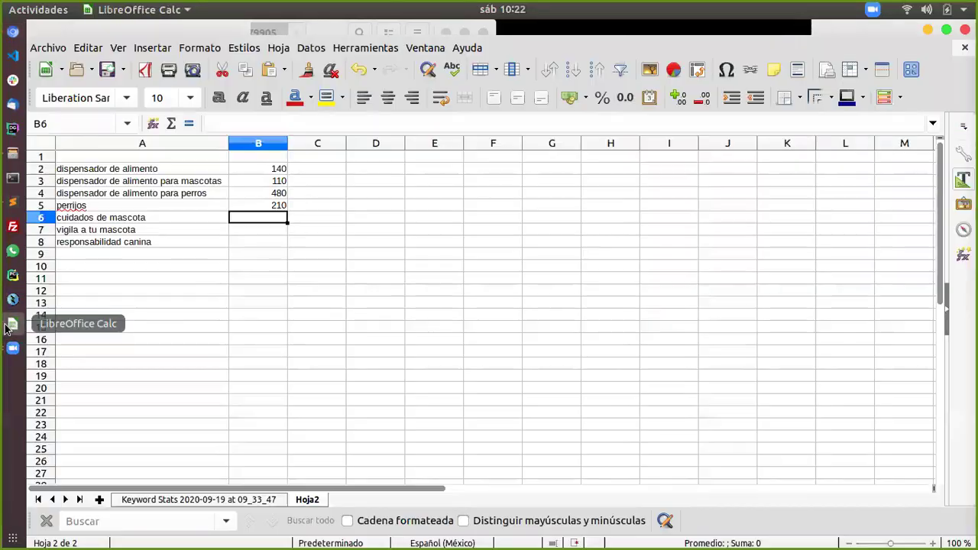
{"action": "left_click", "coordinate": [96, 254]}
{"action": "type", "text": "pe"}
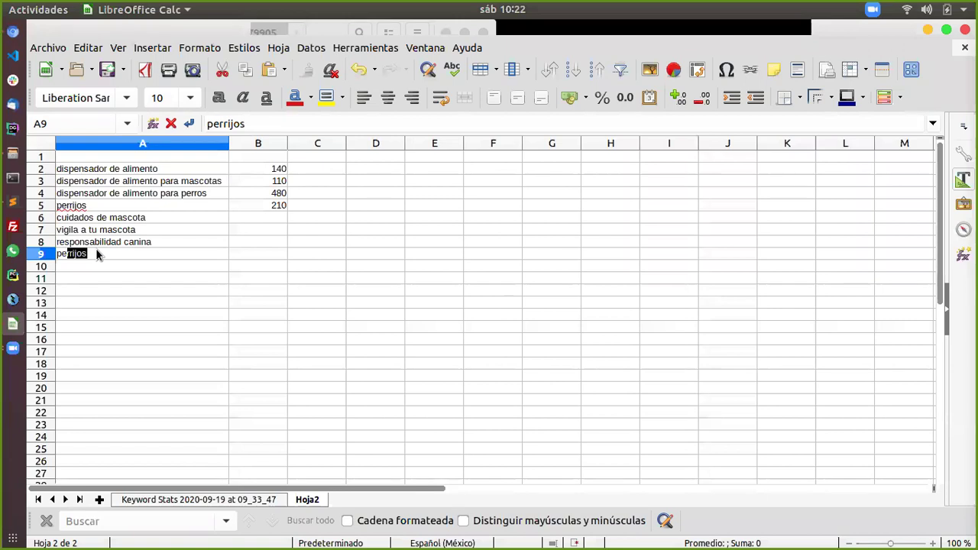
{"action": "key", "text": "Return"}
{"action": "left_click", "coordinate": [96, 254]}
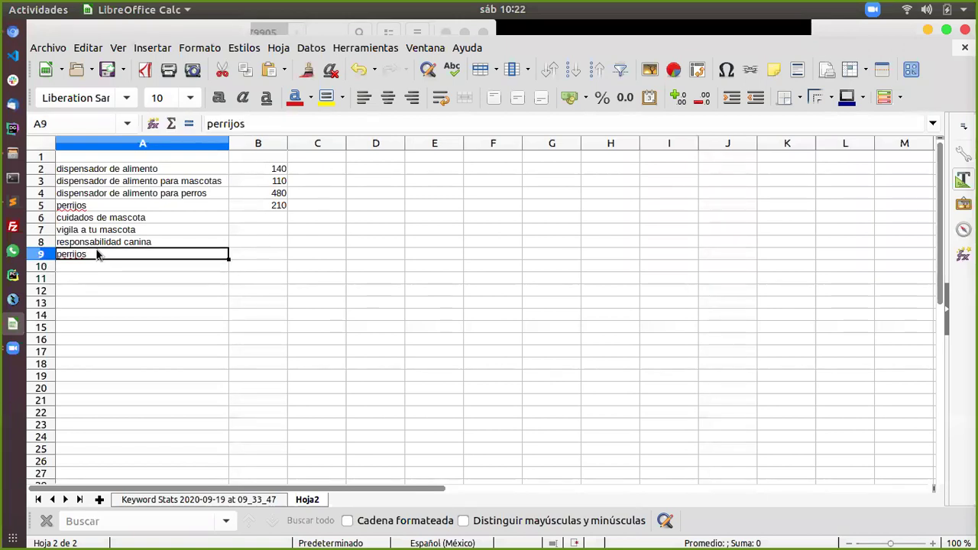
{"action": "double_click", "coordinate": [96, 254]}
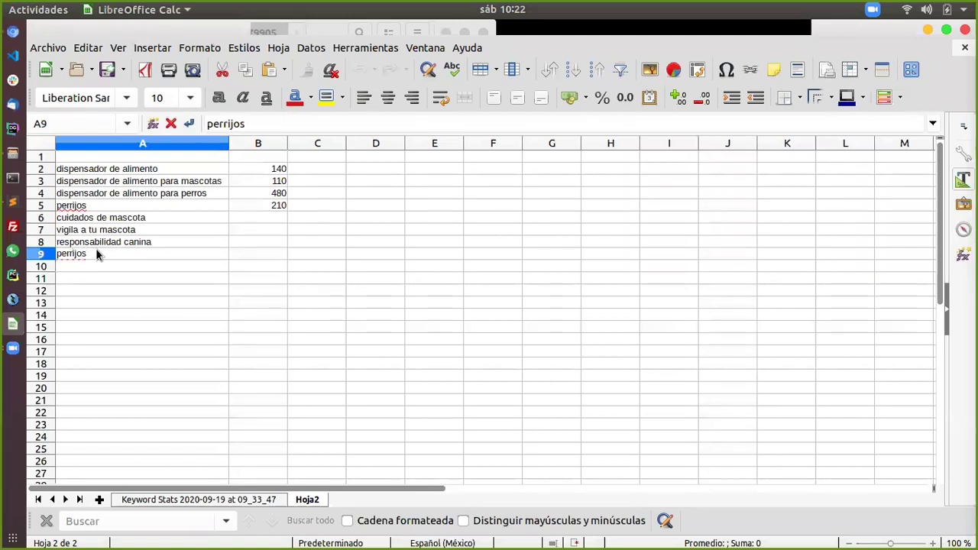
{"action": "type", "text": "h"}
{"action": "key", "text": "Return"}
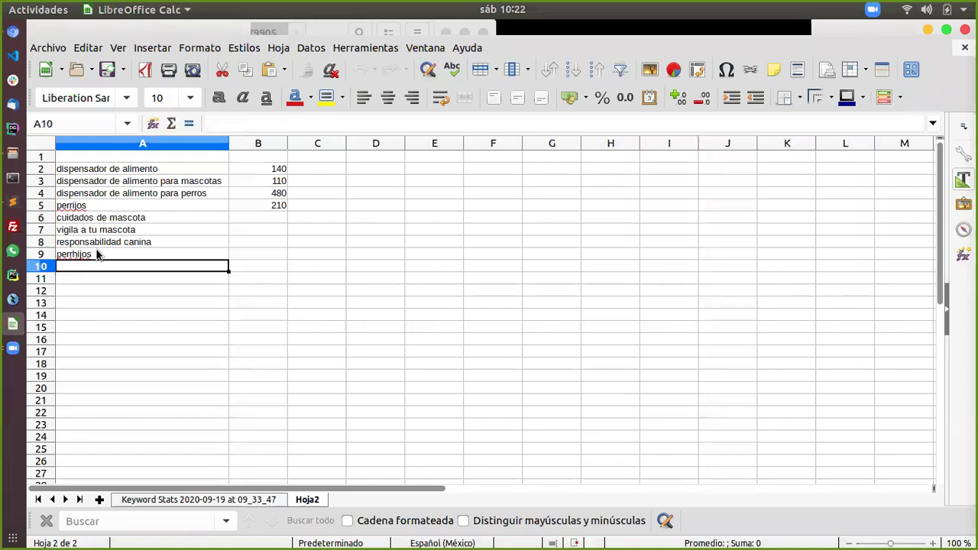
{"action": "left_click", "coordinate": [96, 254]}
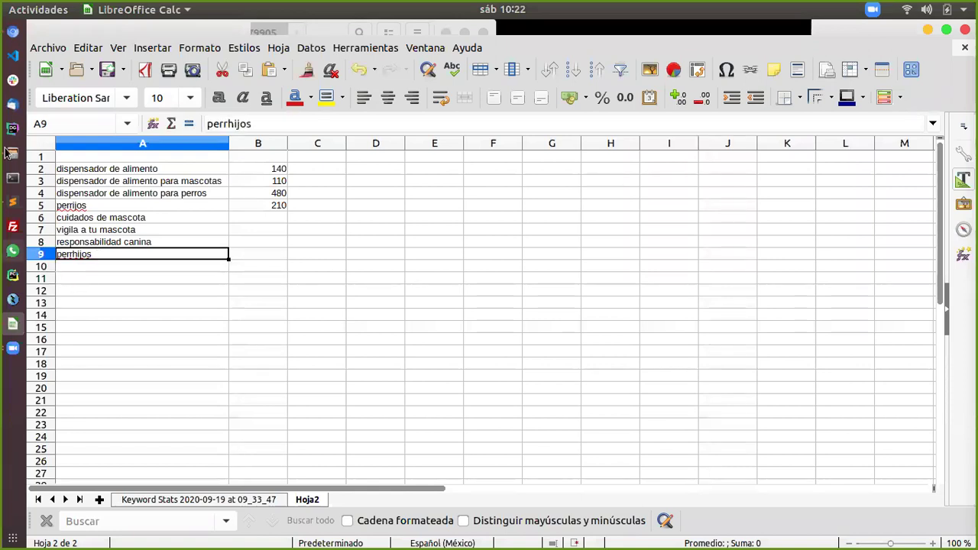
Return to Ubersuggest in Chromium and examine the content ideas for "perrijos", closing the stray Visual Studio Code window.
{"action": "left_click", "coordinate": [13, 32]}
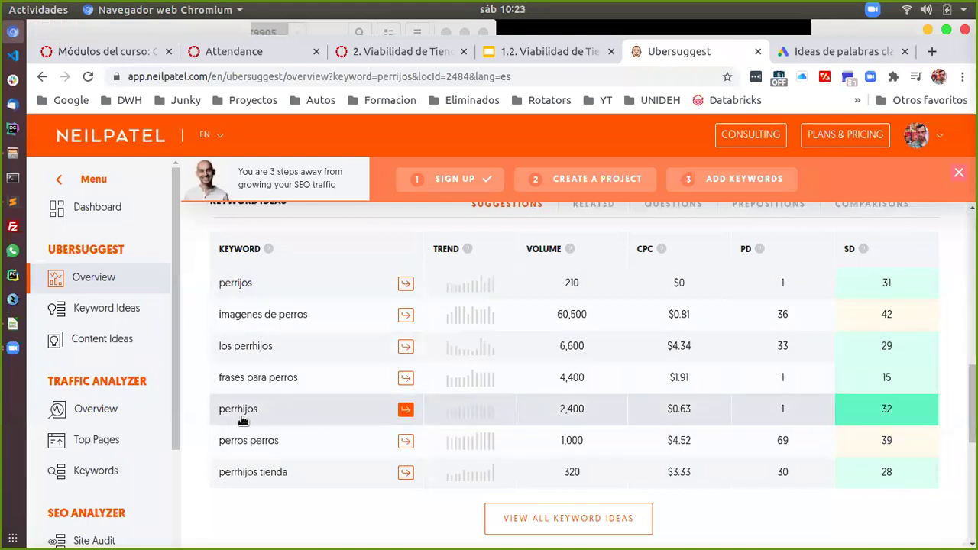
{"action": "scroll", "coordinate": [320, 448], "scroll_direction": "down", "scroll_amount": 3}
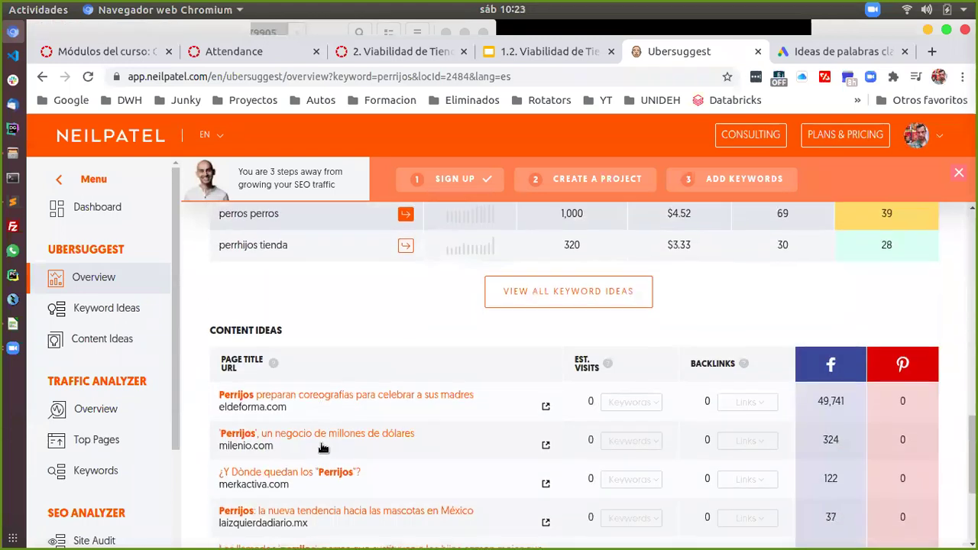
{"action": "scroll", "coordinate": [324, 448], "scroll_direction": "up", "scroll_amount": 3}
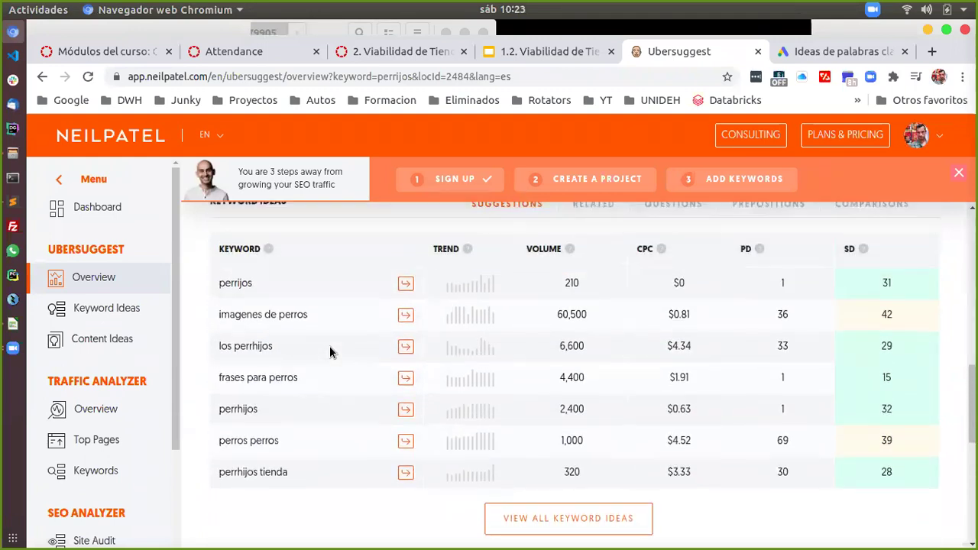
{"action": "scroll", "coordinate": [329, 346], "scroll_direction": "down", "scroll_amount": 4}
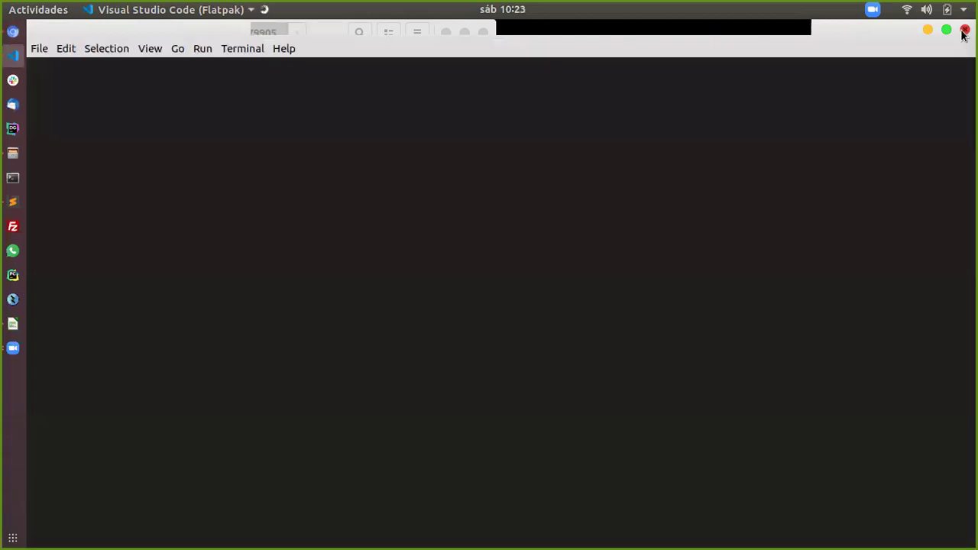
{"action": "left_click", "coordinate": [964, 31]}
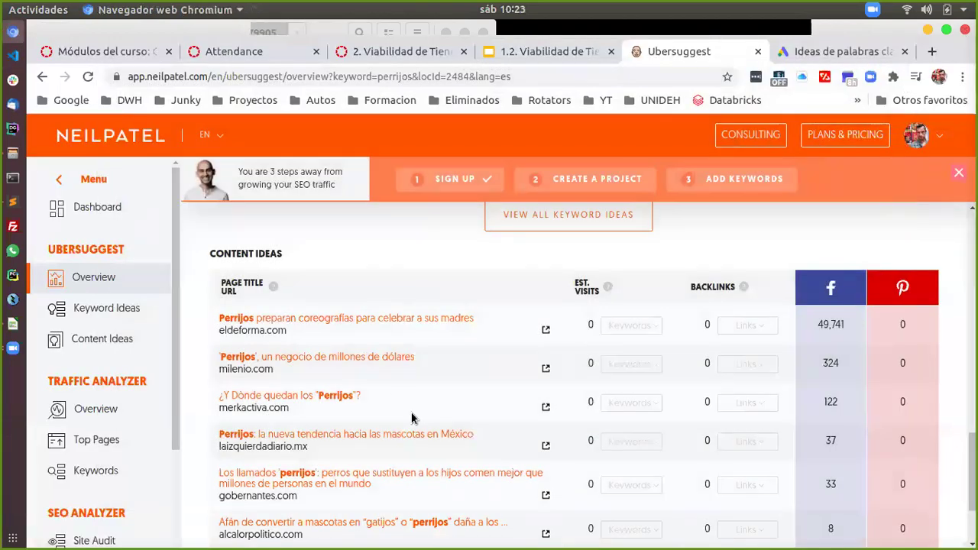
{"action": "scroll", "coordinate": [411, 418], "scroll_direction": "down", "scroll_amount": 2}
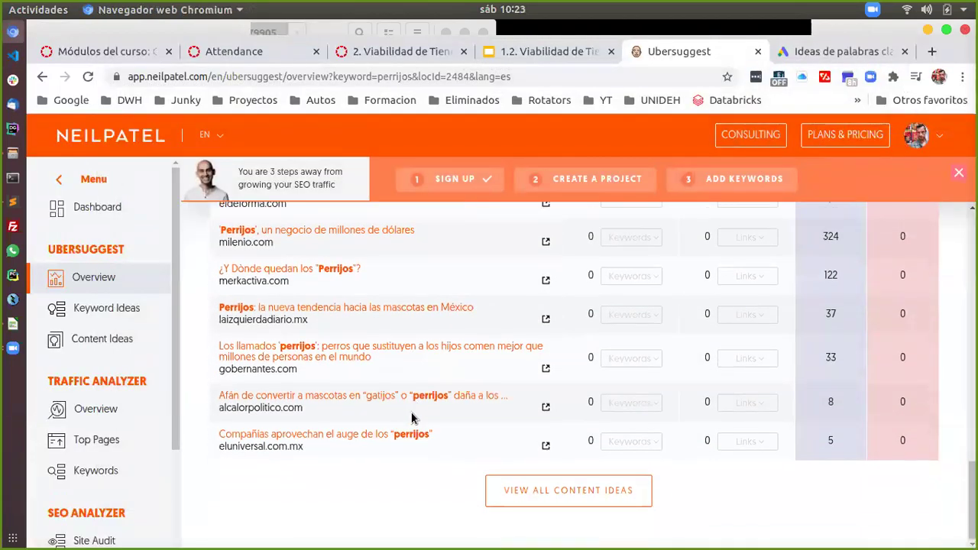
{"action": "scroll", "coordinate": [411, 418], "scroll_direction": "up", "scroll_amount": 1}
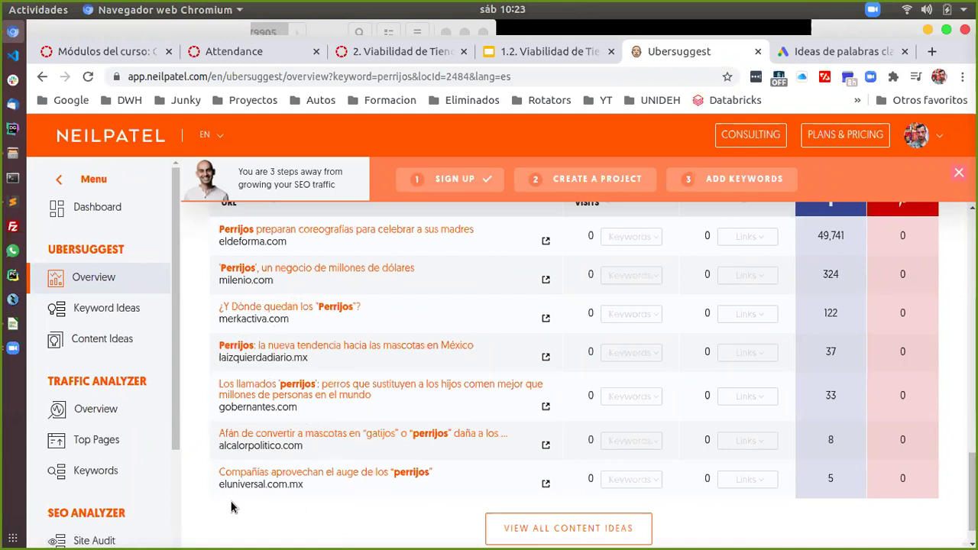
{"action": "scroll", "coordinate": [335, 487], "scroll_direction": "down", "scroll_amount": 1}
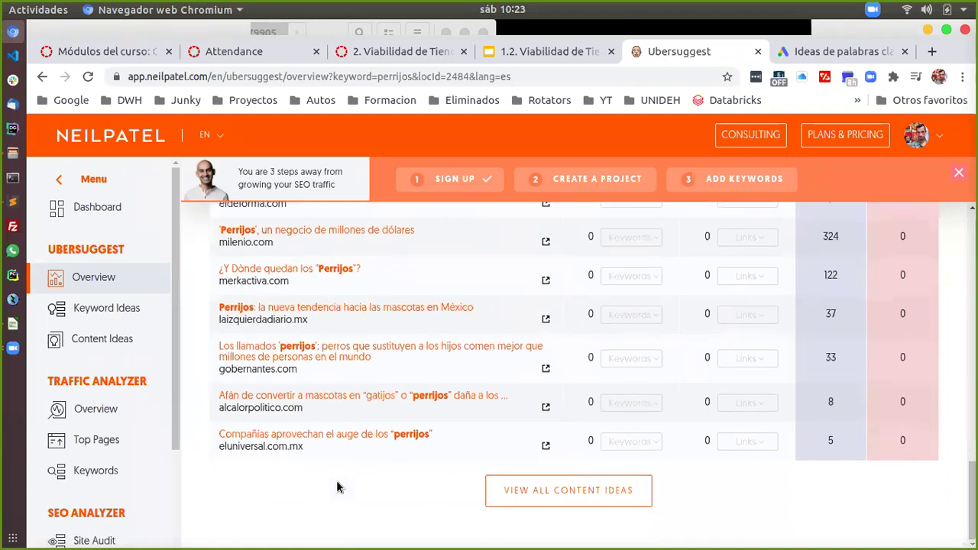
Review the "perrijos" overview again and look up the search volume of the suggested keyword "perrhijos".
{"action": "scroll", "coordinate": [336, 487], "scroll_direction": "up", "scroll_amount": 5}
{"action": "scroll", "coordinate": [336, 487], "scroll_direction": "up", "scroll_amount": 4}
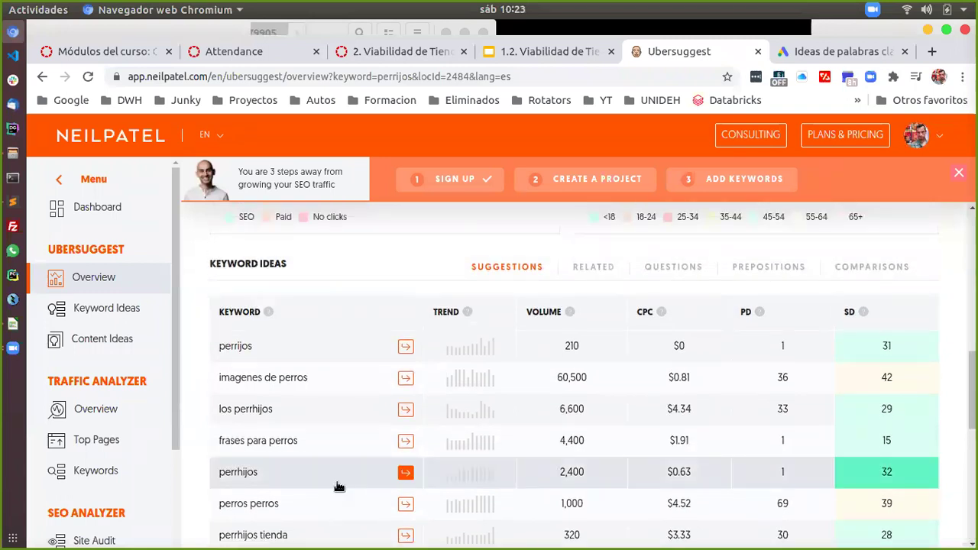
{"action": "scroll", "coordinate": [339, 487], "scroll_direction": "up", "scroll_amount": 3}
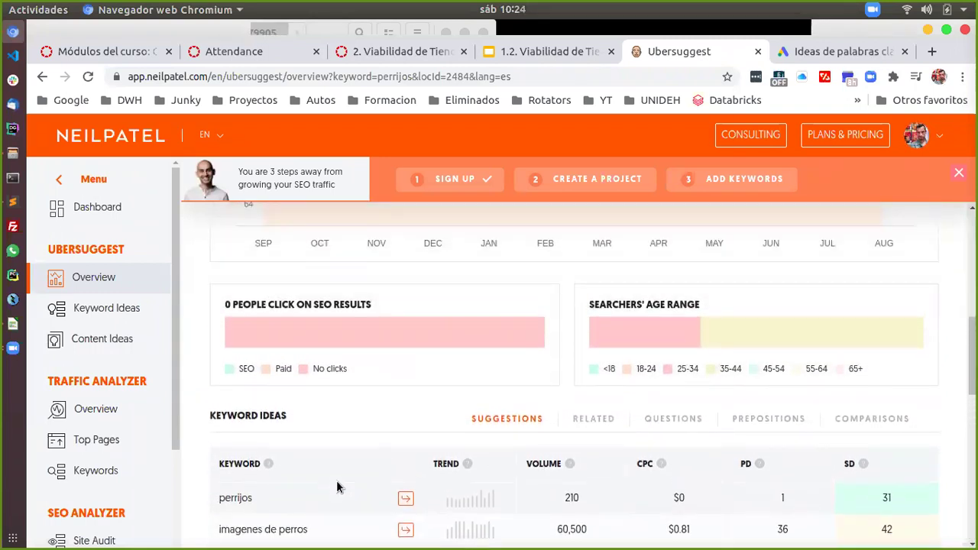
{"action": "scroll", "coordinate": [339, 487], "scroll_direction": "up", "scroll_amount": 8}
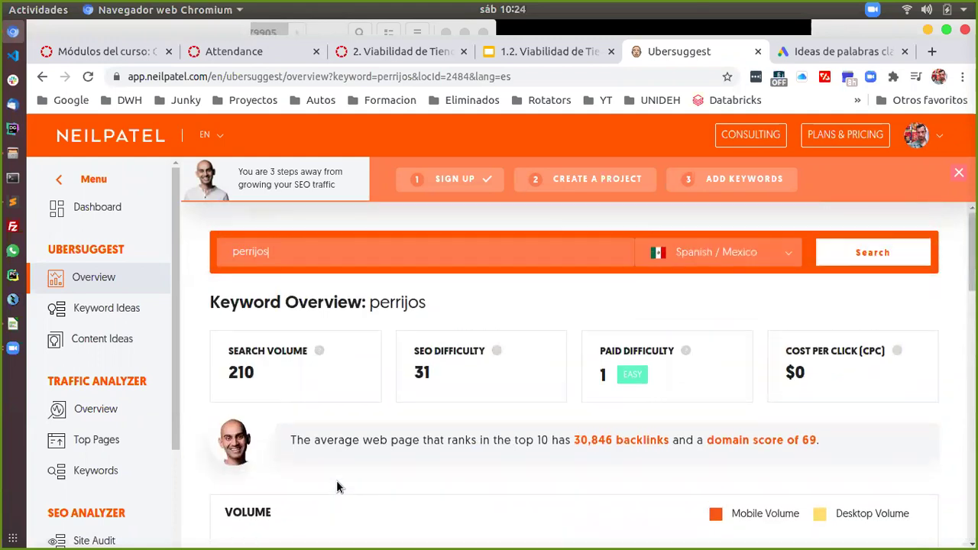
{"action": "scroll", "coordinate": [338, 487], "scroll_direction": "down", "scroll_amount": 15}
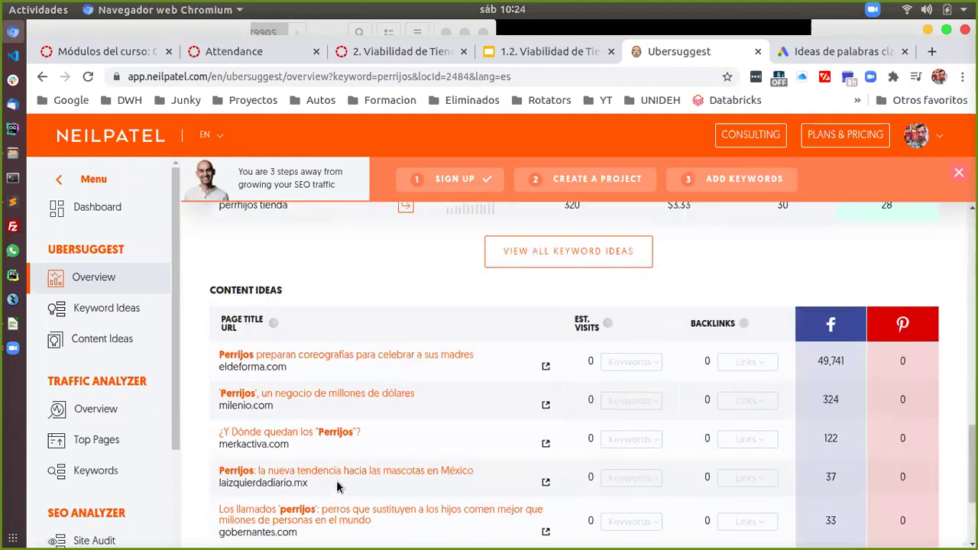
{"action": "scroll", "coordinate": [338, 487], "scroll_direction": "up", "scroll_amount": 15}
{"action": "scroll", "coordinate": [338, 486], "scroll_direction": "down", "scroll_amount": 5}
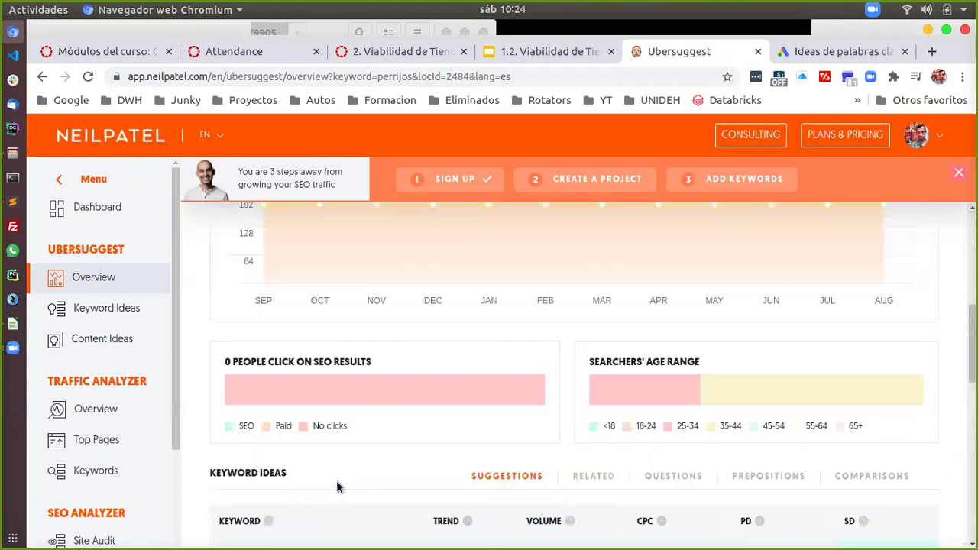
{"action": "scroll", "coordinate": [338, 487], "scroll_direction": "down", "scroll_amount": 4}
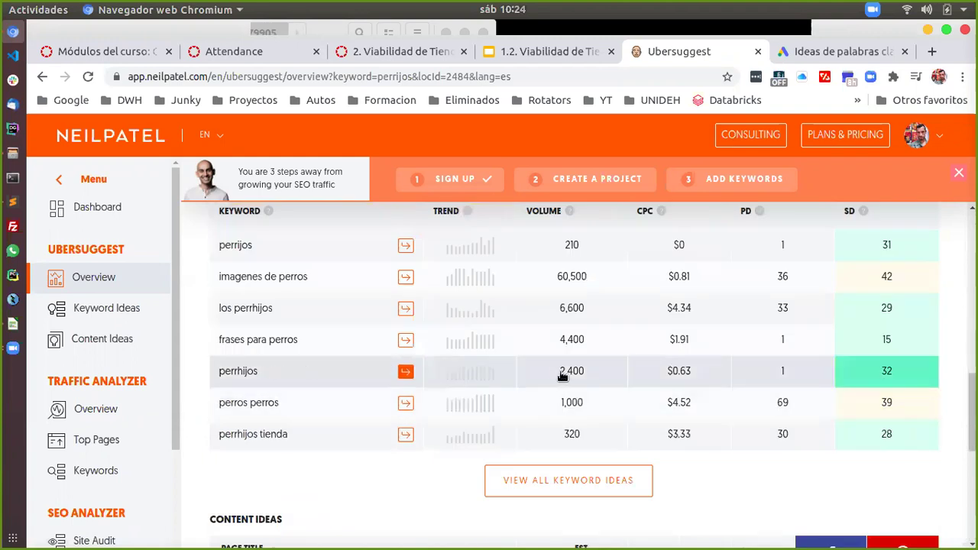
Switch to LibreOffice Calc and record a search volume of 2400 in B9 for "perrhijos".
{"action": "left_click", "coordinate": [13, 324]}
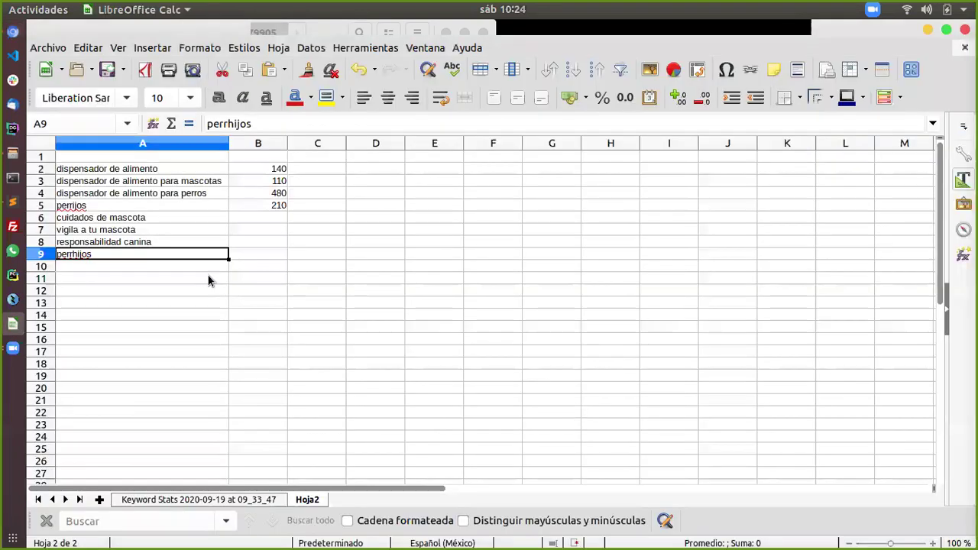
{"action": "left_click", "coordinate": [247, 255]}
{"action": "type", "text": "2400"}
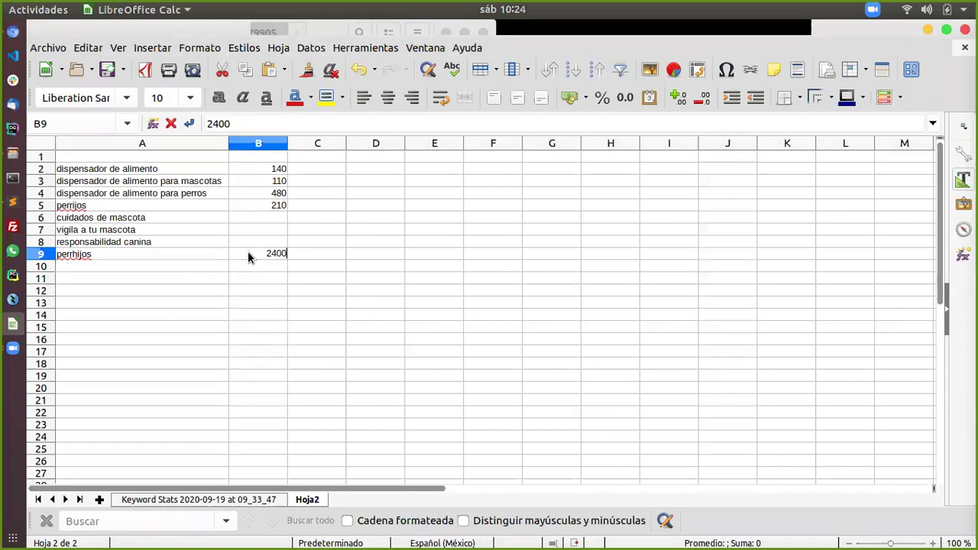
{"action": "left_click", "coordinate": [259, 216]}
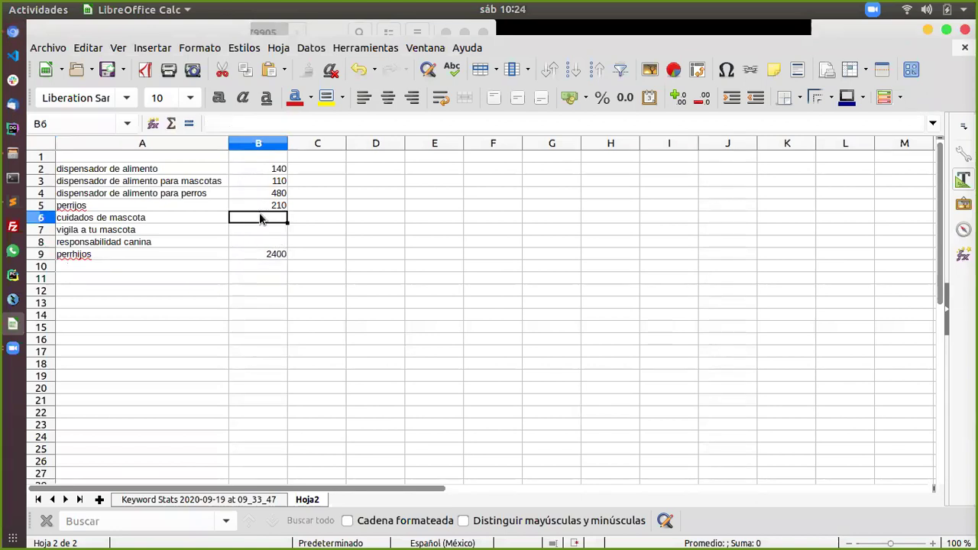
Copy the keyword "cuidados de mascota" from A6 and search for it in Ubersuggest in place of "perrijos".
{"action": "left_click", "coordinate": [85, 219]}
{"action": "key", "text": "alt+Tab"}
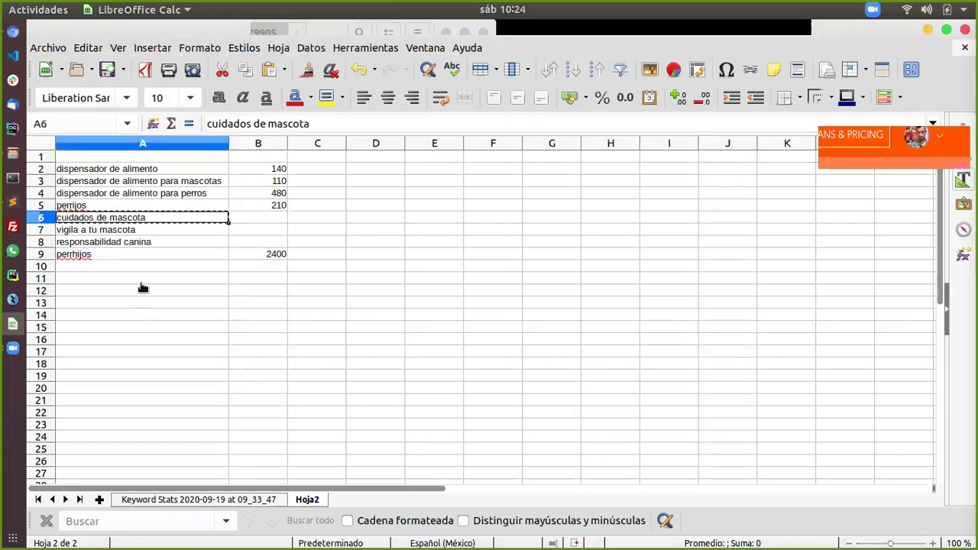
{"action": "scroll", "coordinate": [428, 246], "scroll_direction": "up", "scroll_amount": 5}
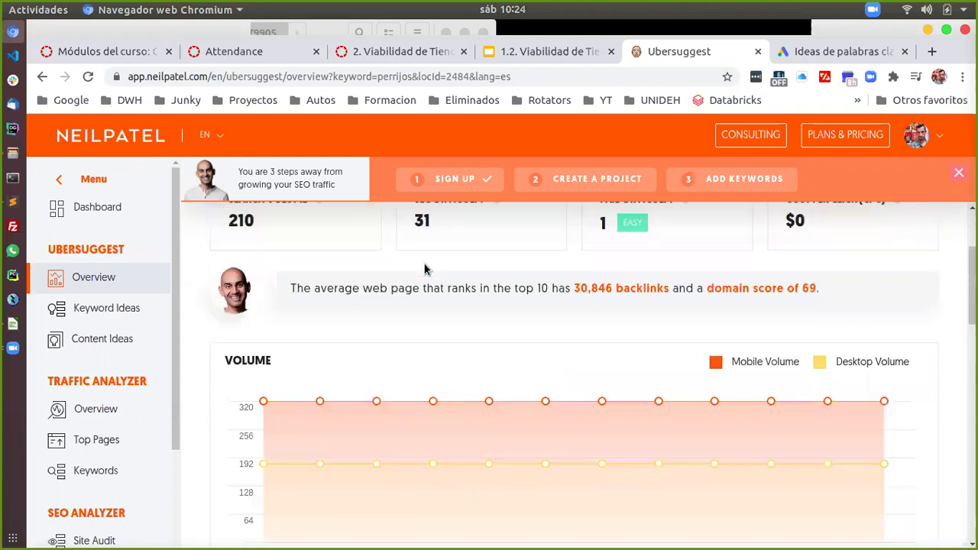
{"action": "double_click", "coordinate": [397, 246]}
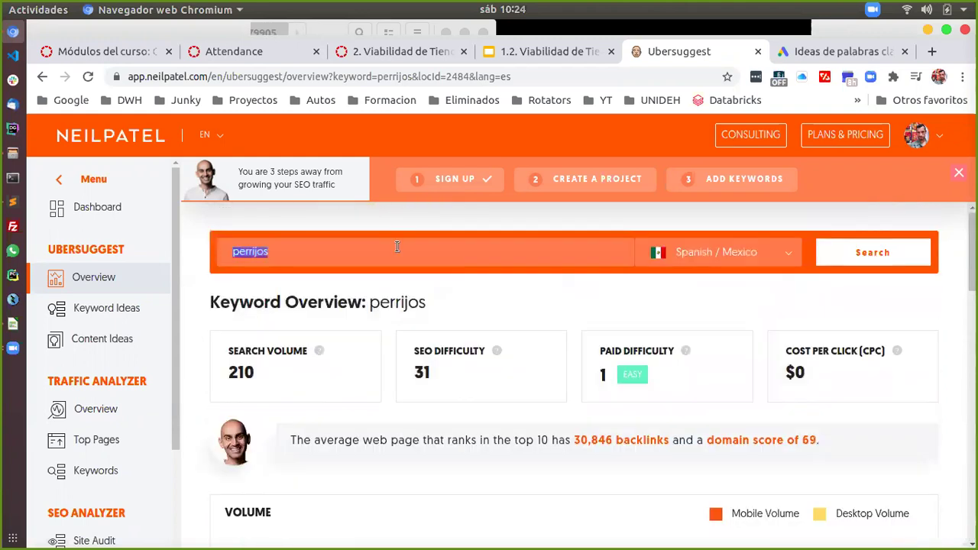
{"action": "type", "text": "cuidados de mascota"}
{"action": "key", "text": "Return"}
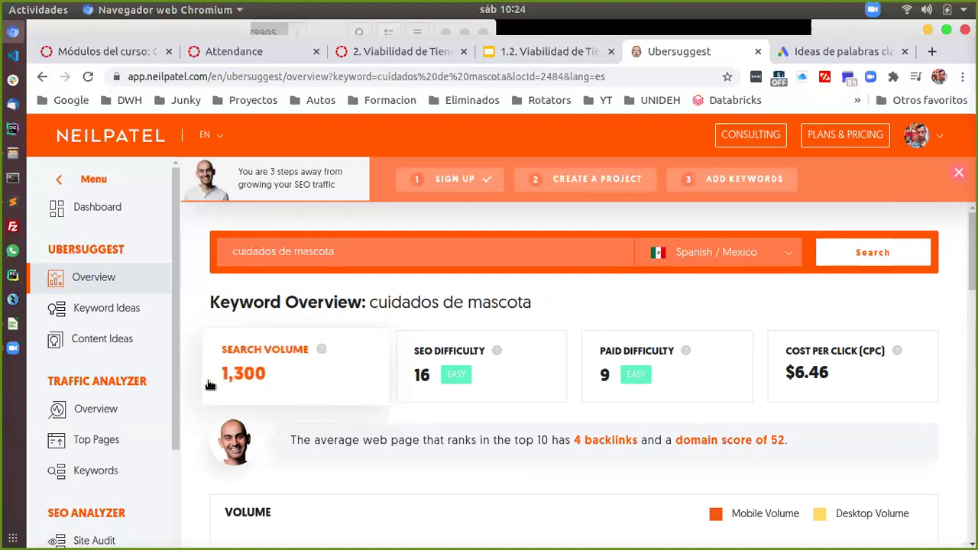
Switch to LibreOffice Calc and record a search volume of 1300 in B6 for "cuidados de mascota".
{"action": "left_click", "coordinate": [12, 324]}
{"action": "left_click", "coordinate": [257, 221]}
{"action": "type", "text": "1300"}
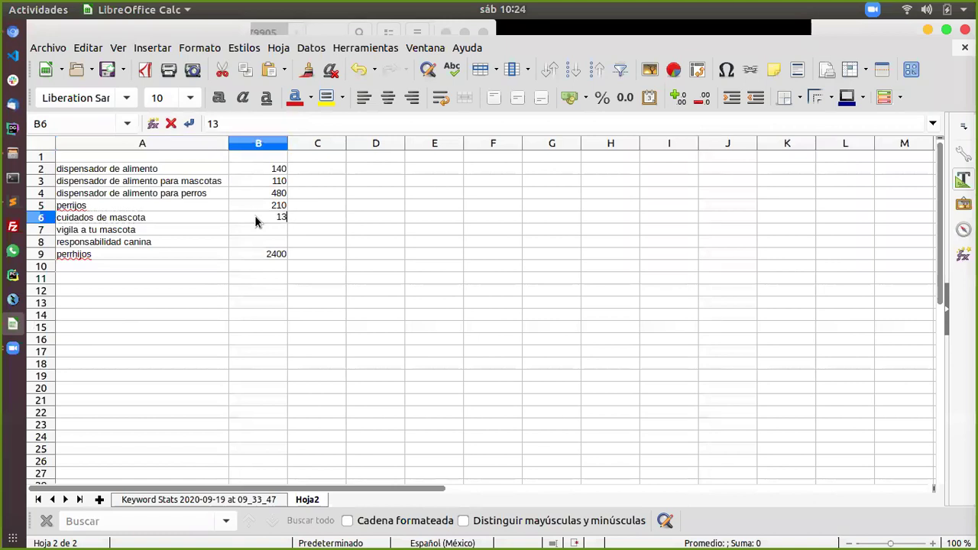
{"action": "key", "text": "Return"}
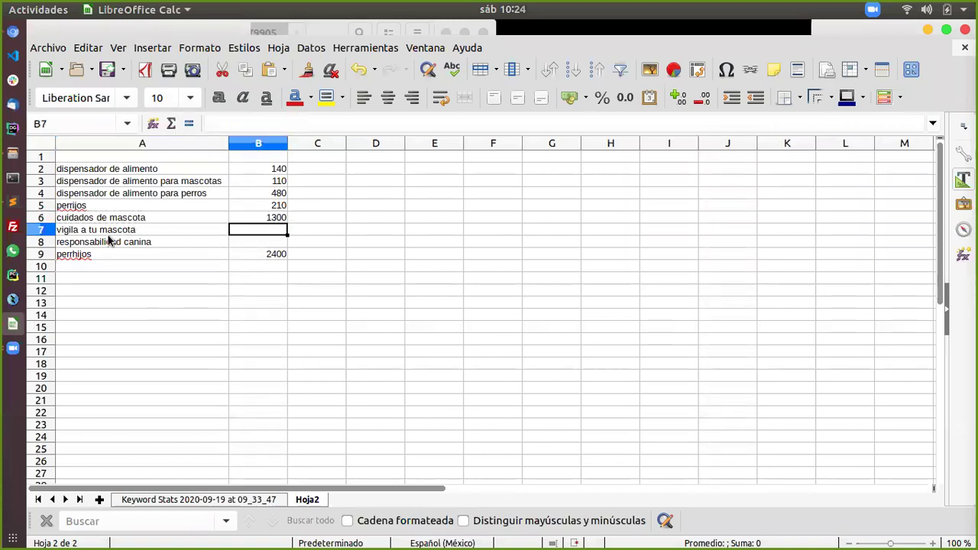
Return to Ubersuggest in Chromium, search for "vigila a tu mascota" and decline the account upgrade offers.
{"action": "left_click", "coordinate": [12, 31]}
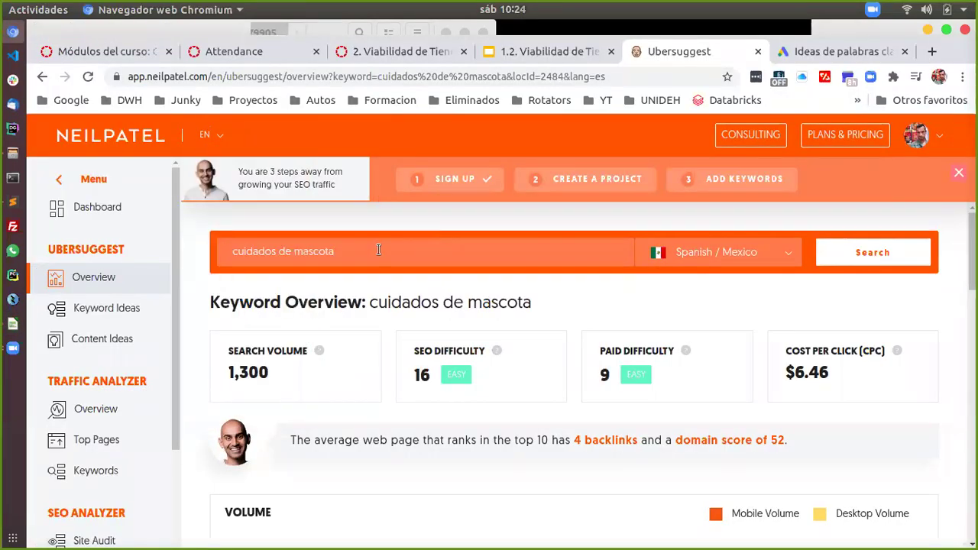
{"action": "left_click_drag", "start_coordinate": [294, 251], "coordinate": [201, 250]}
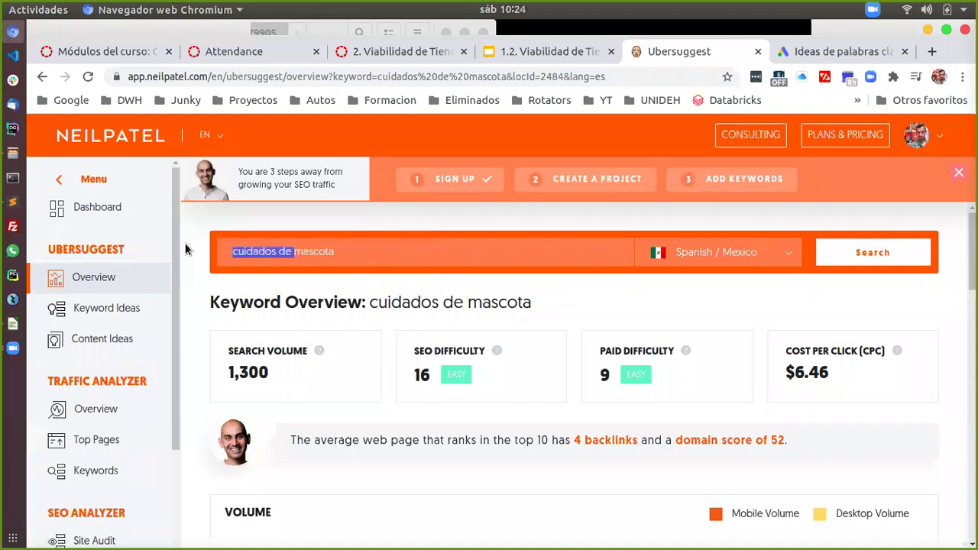
{"action": "type", "text": "vigil"}
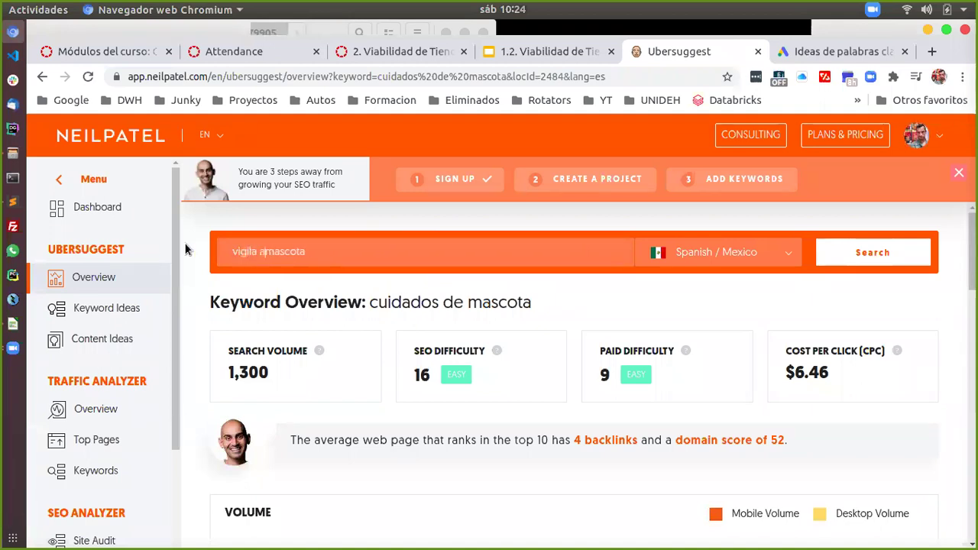
{"action": "type", "text": "a a tu"}
{"action": "key", "text": "Return"}
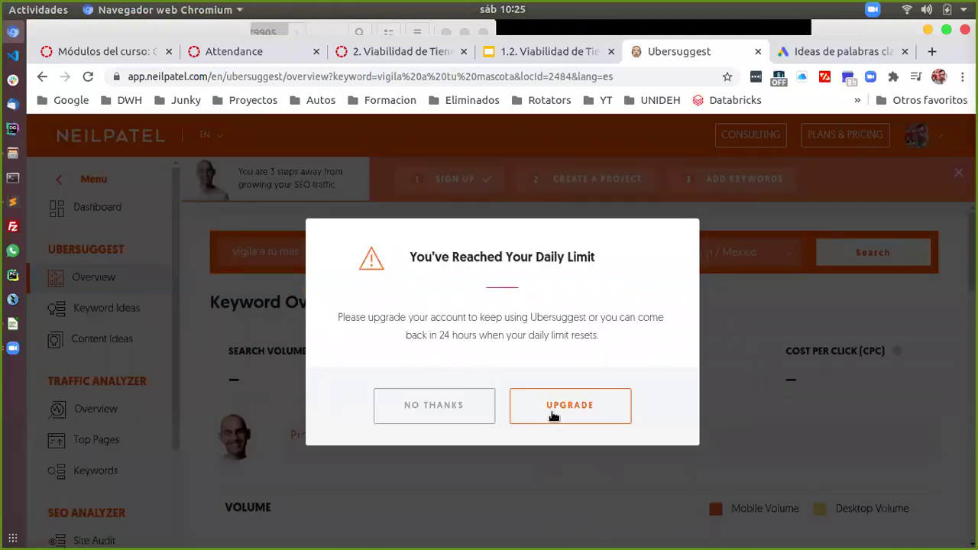
{"action": "left_click", "coordinate": [445, 411]}
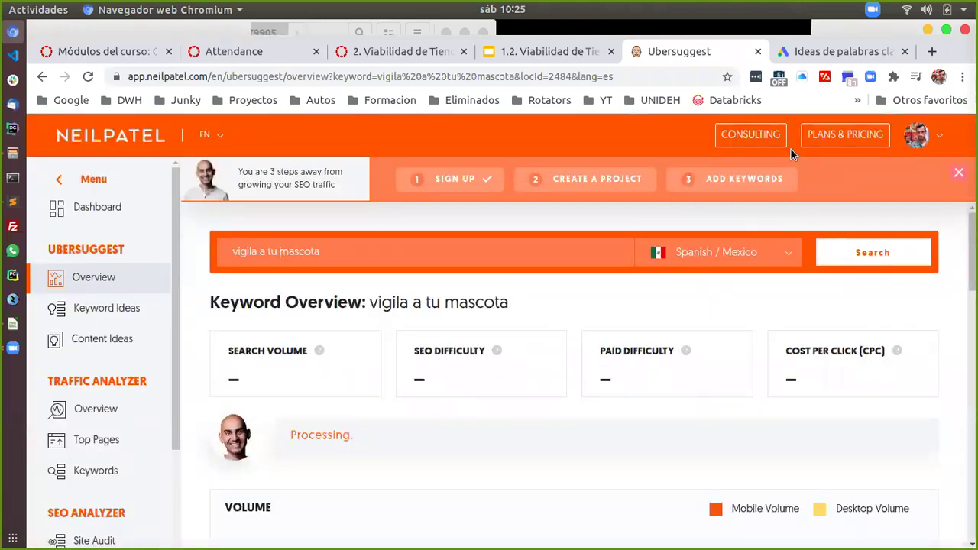
{"action": "scroll", "coordinate": [587, 390], "scroll_direction": "down", "scroll_amount": 10}
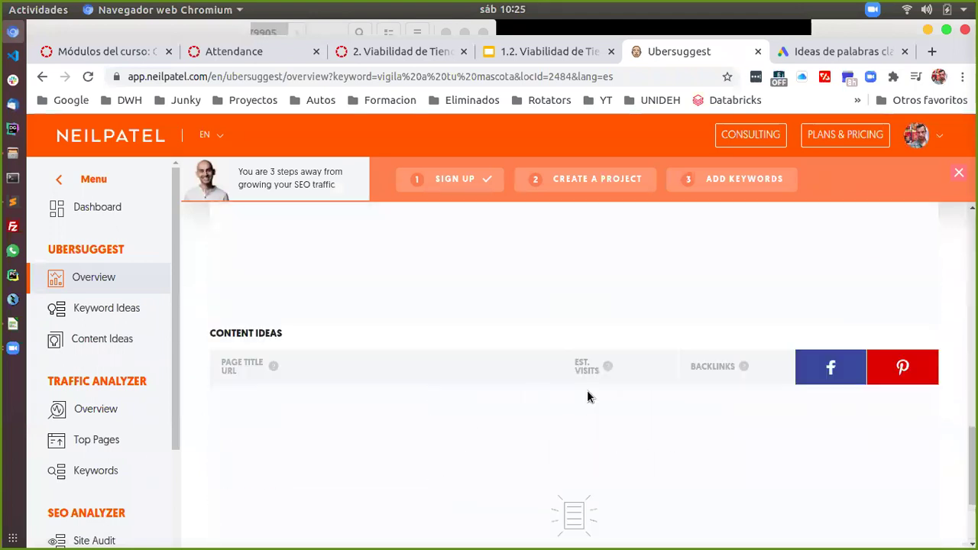
{"action": "scroll", "coordinate": [589, 396], "scroll_direction": "up", "scroll_amount": 4}
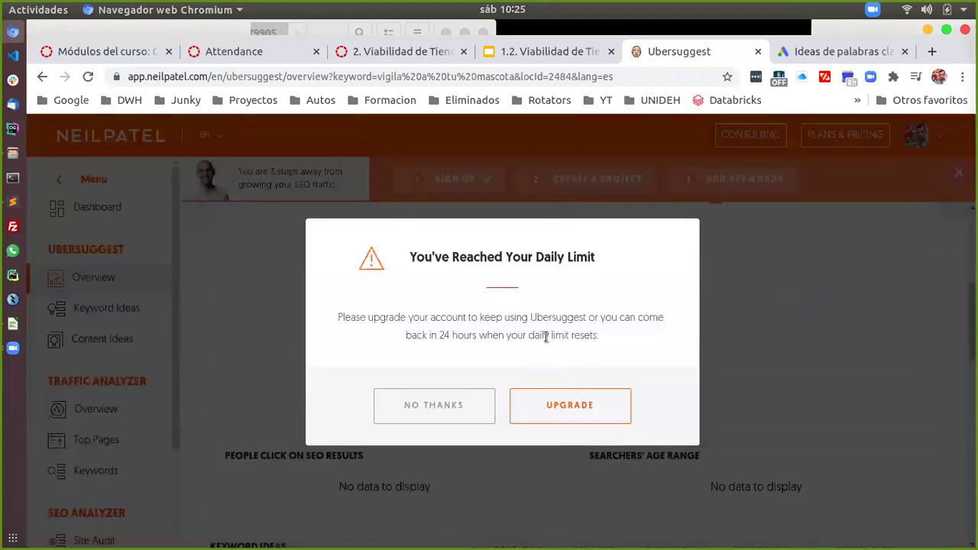
{"action": "left_click", "coordinate": [430, 406]}
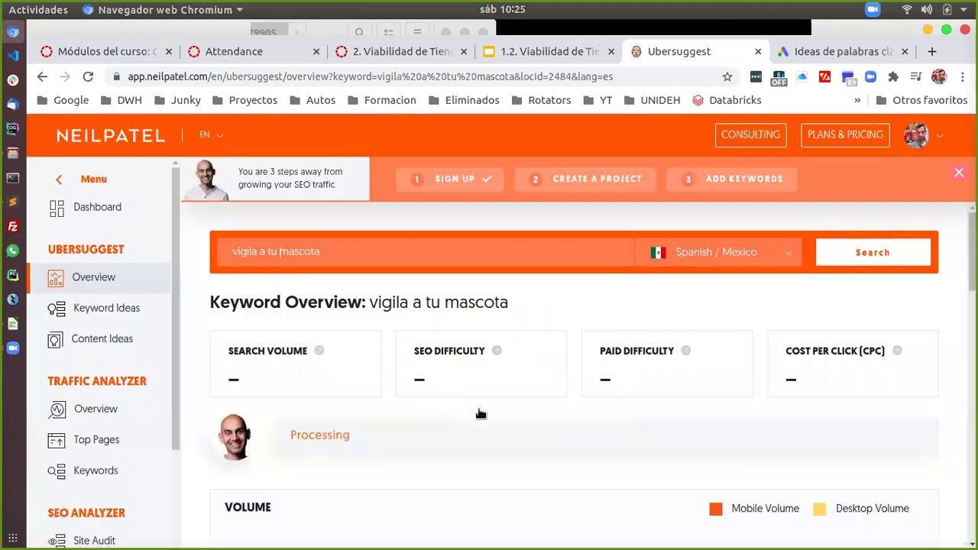
Sign out of the current Ubersuggest account.
{"action": "left_click", "coordinate": [918, 138]}
{"action": "left_click", "coordinate": [918, 137]}
{"action": "left_click", "coordinate": [938, 139]}
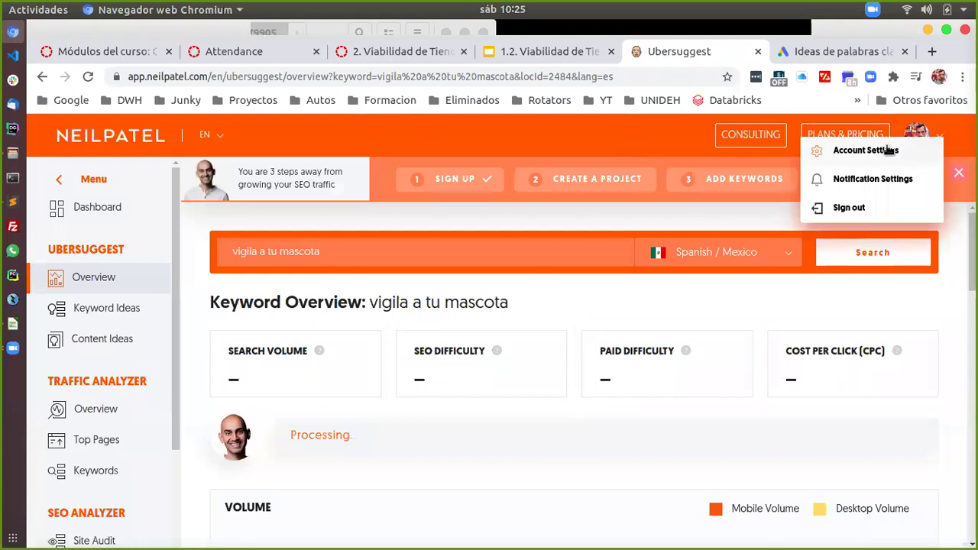
{"action": "left_click", "coordinate": [859, 208]}
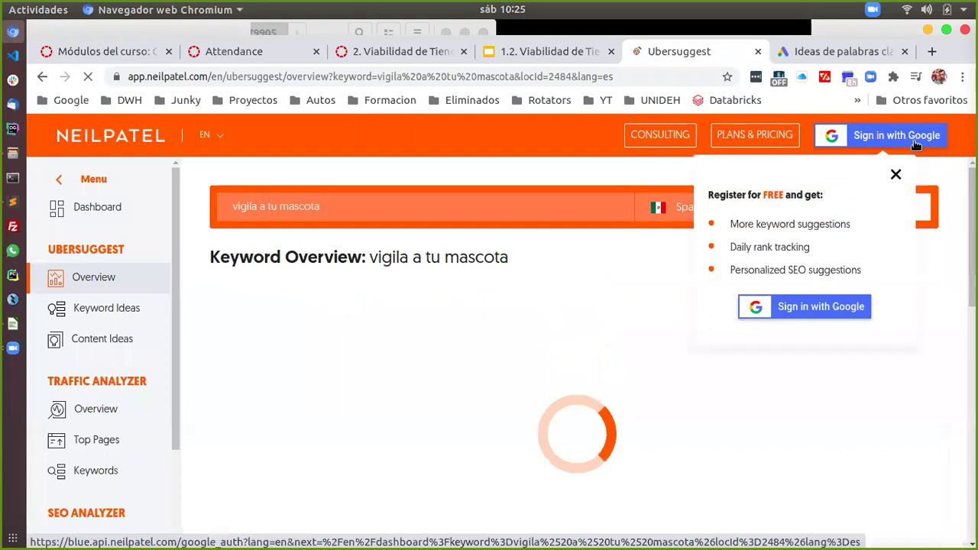
Sign in to Ubersuggest with the third listed Google account and allow the requested access, including Search Console data.
{"action": "left_click", "coordinate": [917, 144]}
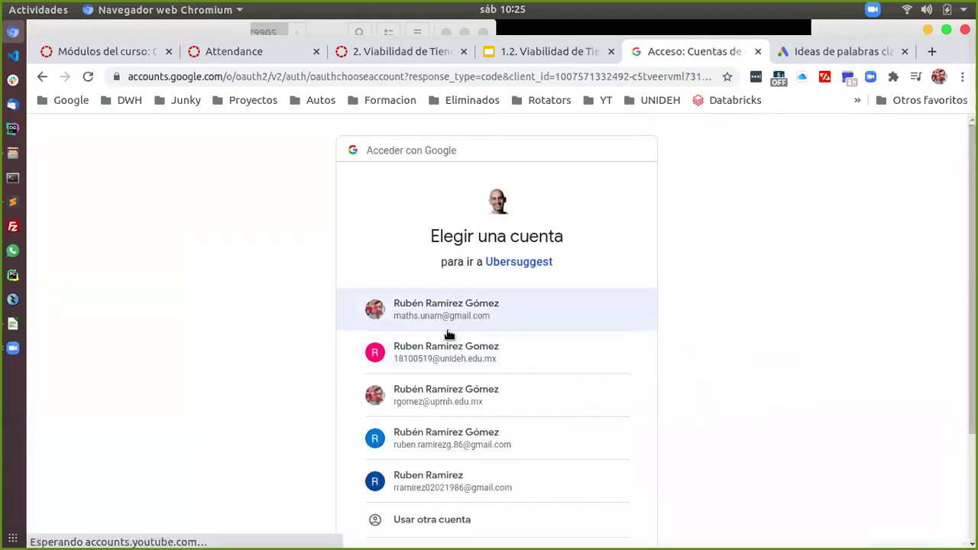
{"action": "left_click", "coordinate": [443, 403]}
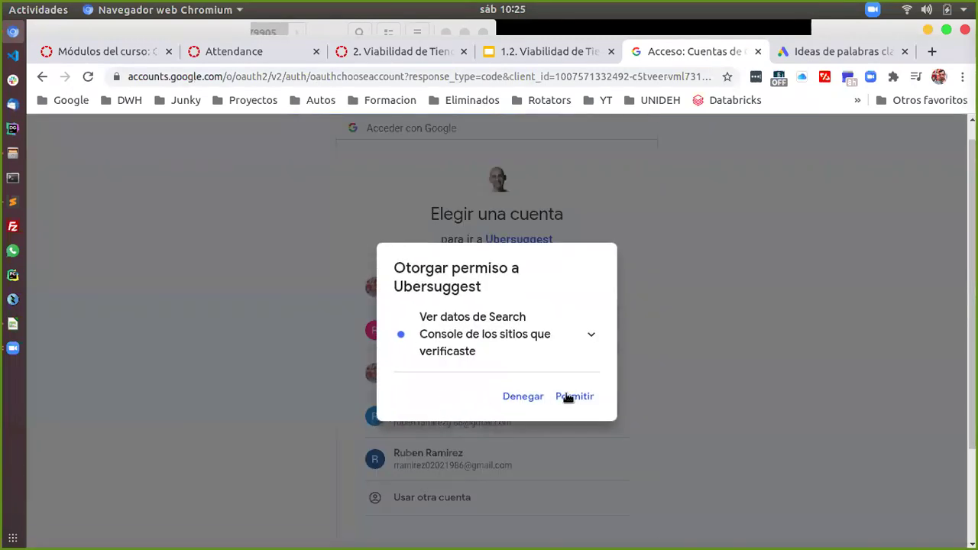
{"action": "left_click", "coordinate": [573, 397]}
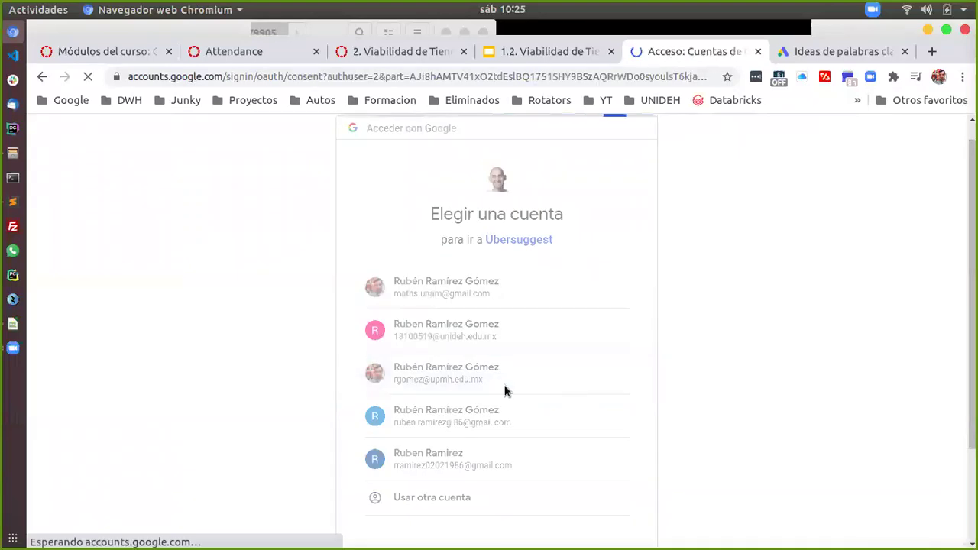
{"action": "scroll", "coordinate": [476, 480], "scroll_direction": "down", "scroll_amount": 5}
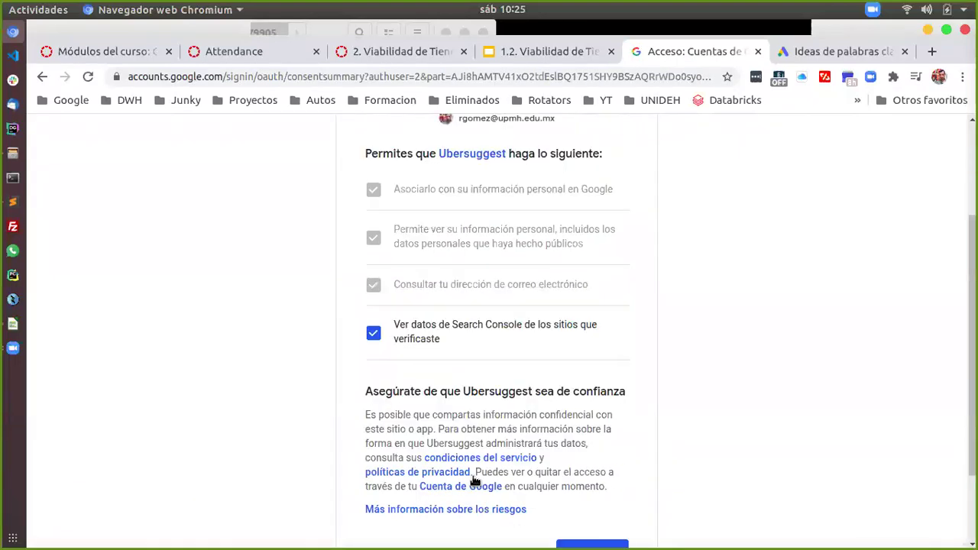
{"action": "left_click", "coordinate": [587, 449]}
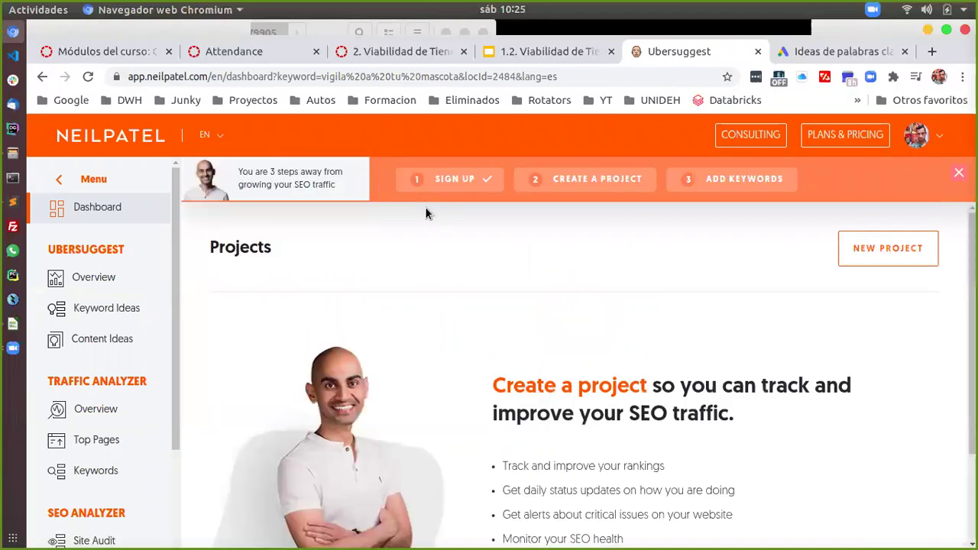
Go from the projects dashboard to the keyword overview for "vigila a tu mascota".
{"action": "scroll", "coordinate": [680, 329], "scroll_direction": "down", "scroll_amount": 3}
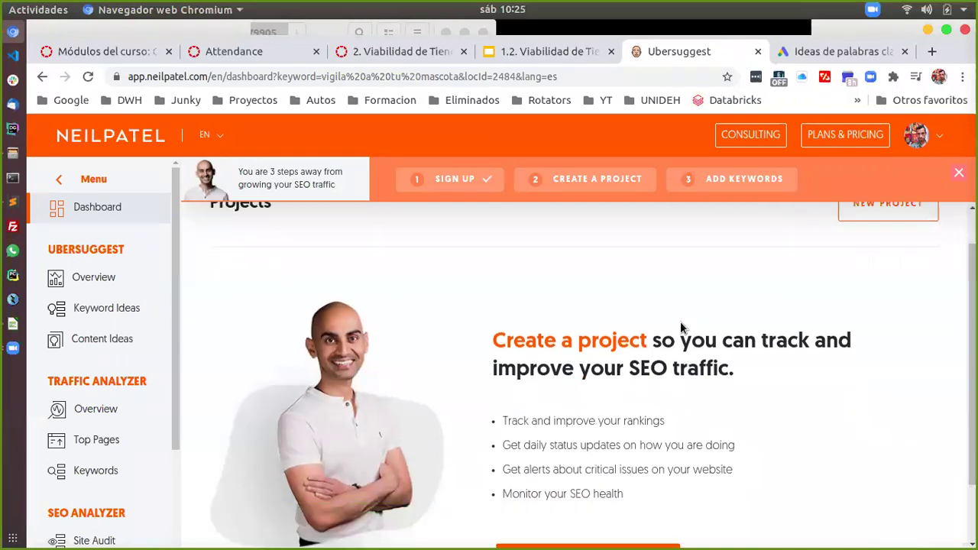
{"action": "scroll", "coordinate": [681, 329], "scroll_direction": "up", "scroll_amount": 3}
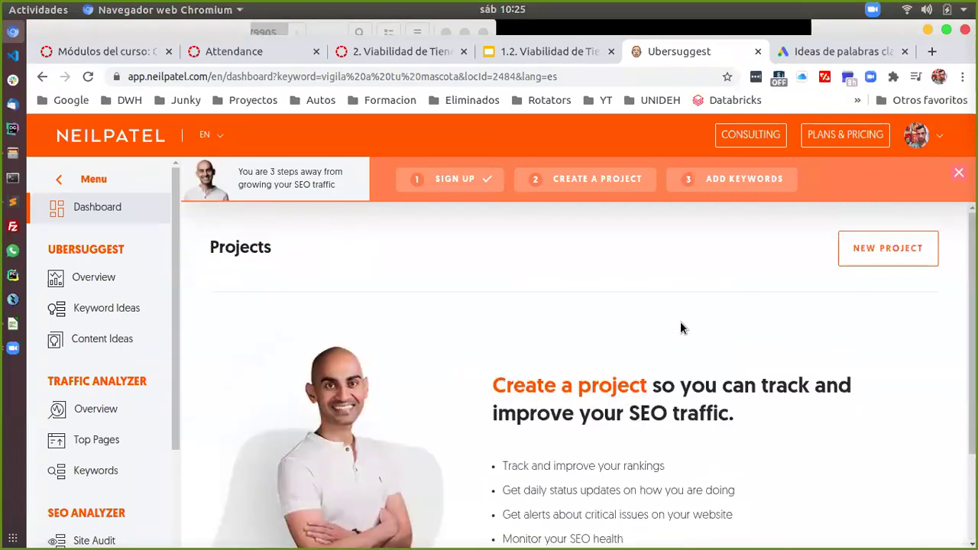
{"action": "left_click", "coordinate": [92, 277]}
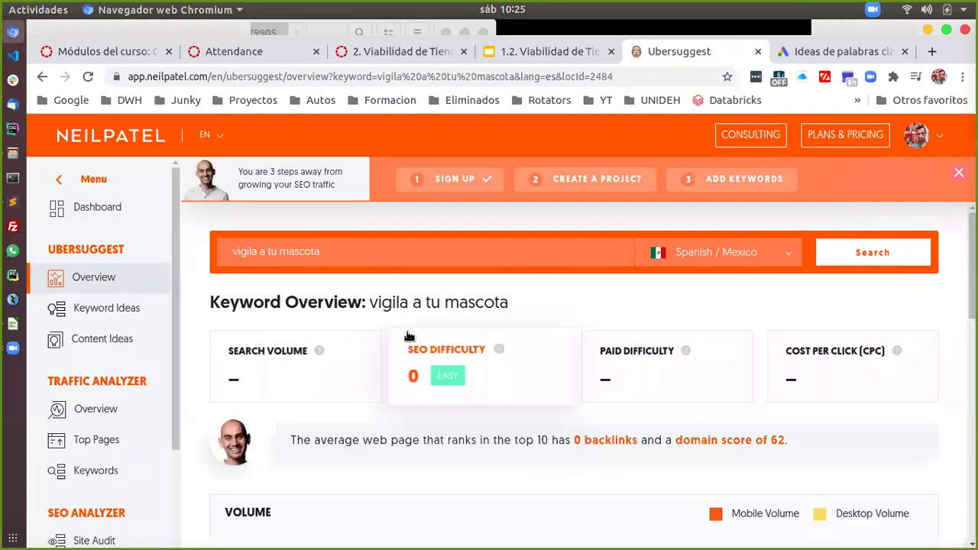
Examine the search volume, SEO difficulty, keyword ideas and content ideas for "vigila a tu mascota".
{"action": "scroll", "coordinate": [347, 375], "scroll_direction": "down", "scroll_amount": 1}
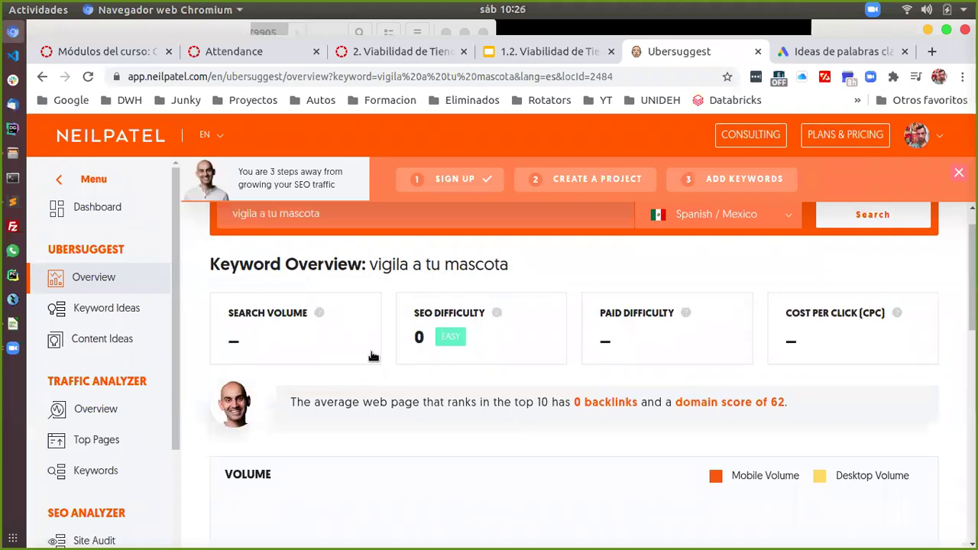
{"action": "scroll", "coordinate": [400, 428], "scroll_direction": "down", "scroll_amount": 5}
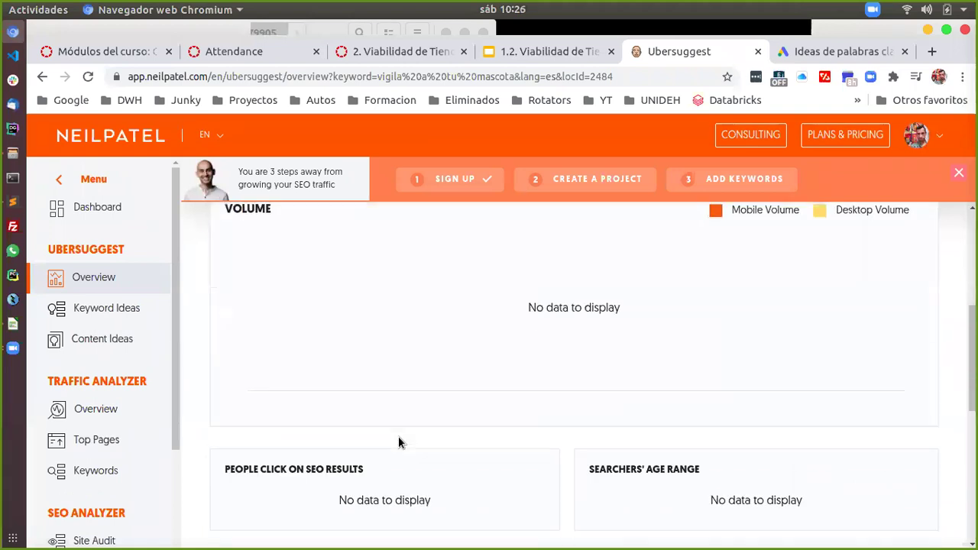
{"action": "scroll", "coordinate": [399, 441], "scroll_direction": "down", "scroll_amount": 5}
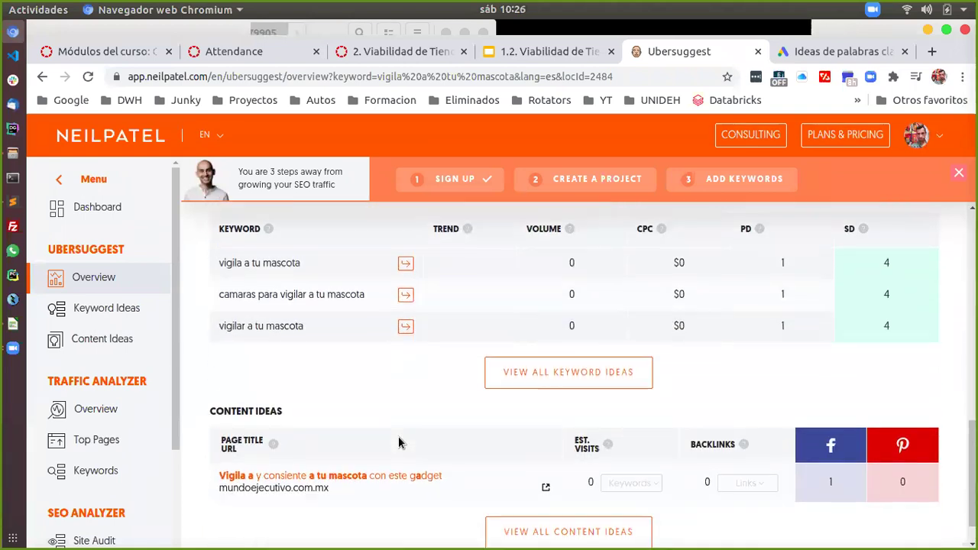
{"action": "scroll", "coordinate": [399, 440], "scroll_direction": "up", "scroll_amount": 10}
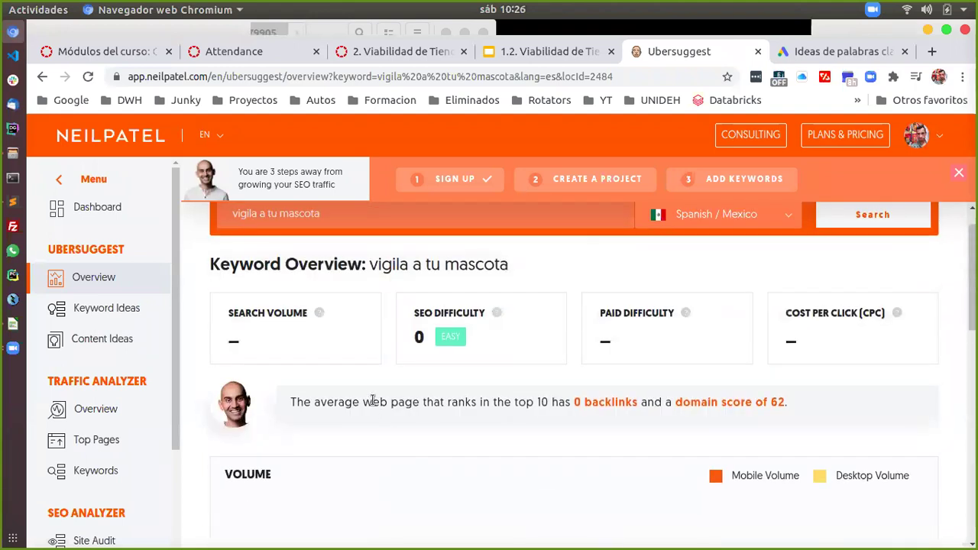
{"action": "scroll", "coordinate": [373, 402], "scroll_direction": "up", "scroll_amount": 1}
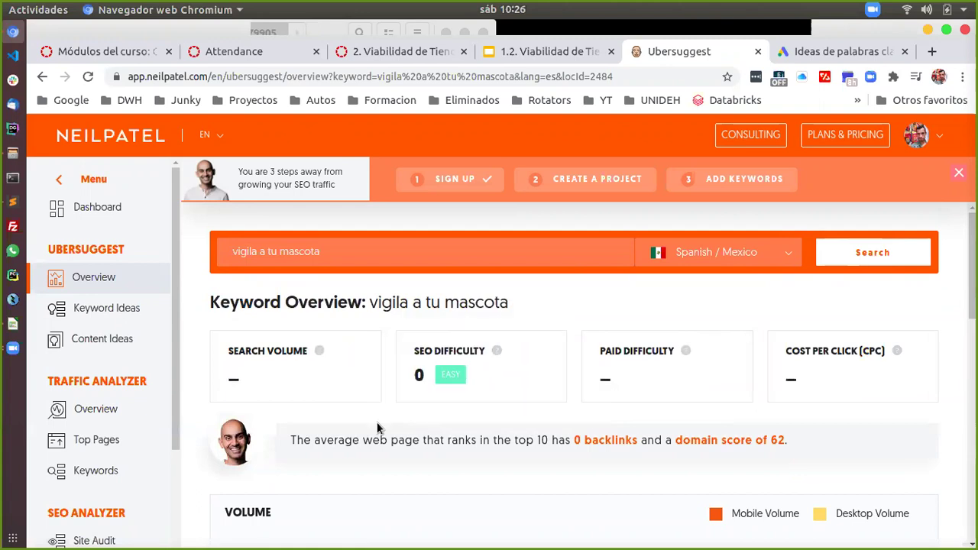
{"action": "scroll", "coordinate": [377, 425], "scroll_direction": "down", "scroll_amount": 3}
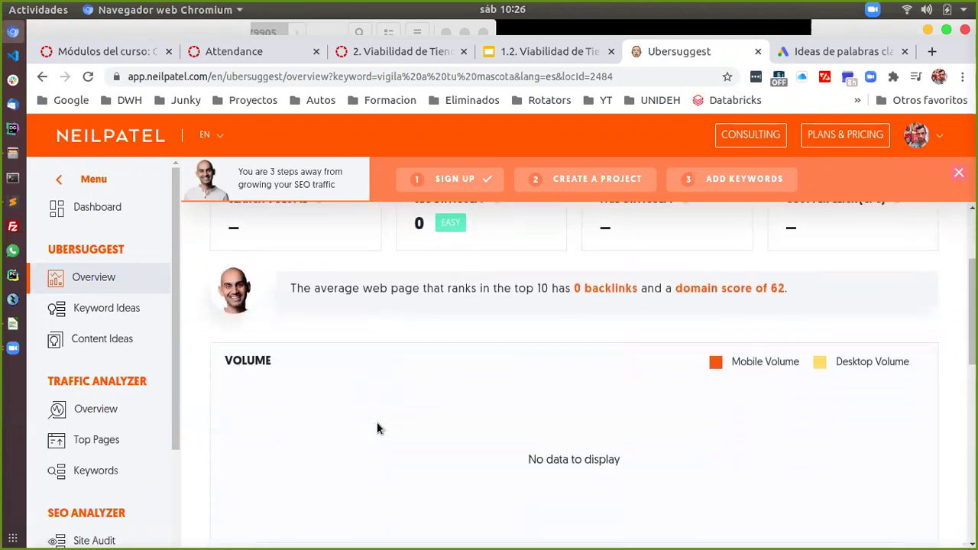
{"action": "scroll", "coordinate": [377, 428], "scroll_direction": "up", "scroll_amount": 1}
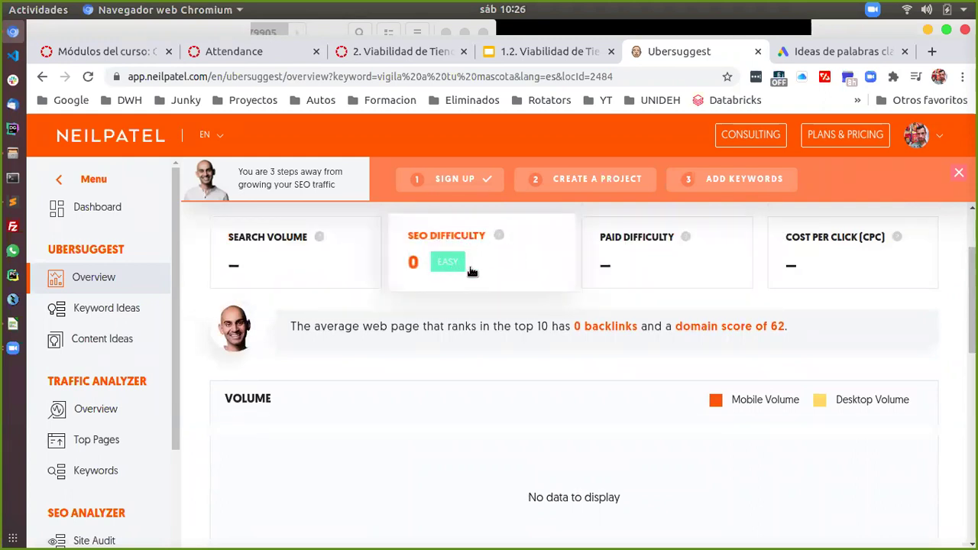
{"action": "scroll", "coordinate": [471, 271], "scroll_direction": "down", "scroll_amount": 8}
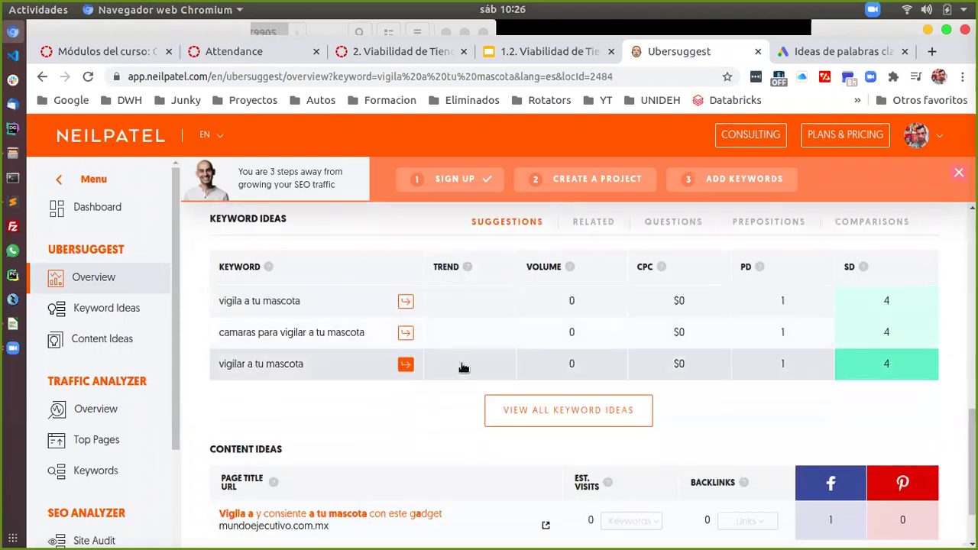
{"action": "scroll", "coordinate": [463, 367], "scroll_direction": "up", "scroll_amount": 3}
{"action": "scroll", "coordinate": [464, 368], "scroll_direction": "down", "scroll_amount": 4}
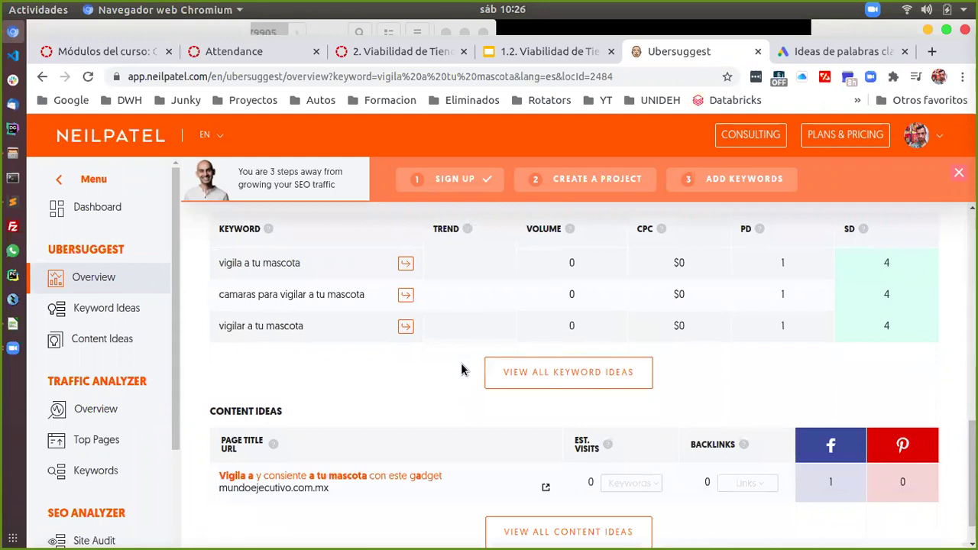
{"action": "scroll", "coordinate": [377, 365], "scroll_direction": "down", "scroll_amount": 1}
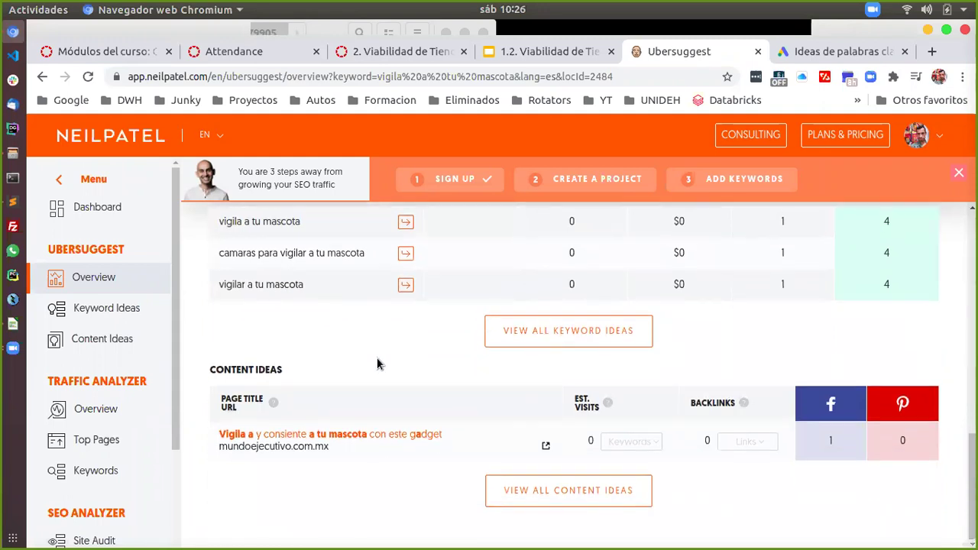
{"action": "scroll", "coordinate": [377, 364], "scroll_direction": "up", "scroll_amount": 15}
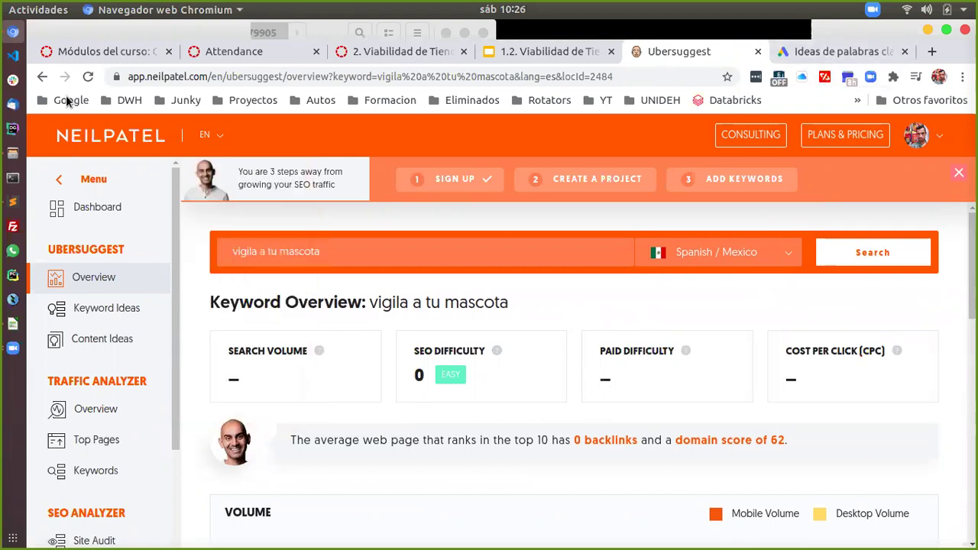
Copy "responsabilidad canina" from line 8 of the Sublime Text list and search for it in Ubersuggest.
{"action": "left_click", "coordinate": [13, 201]}
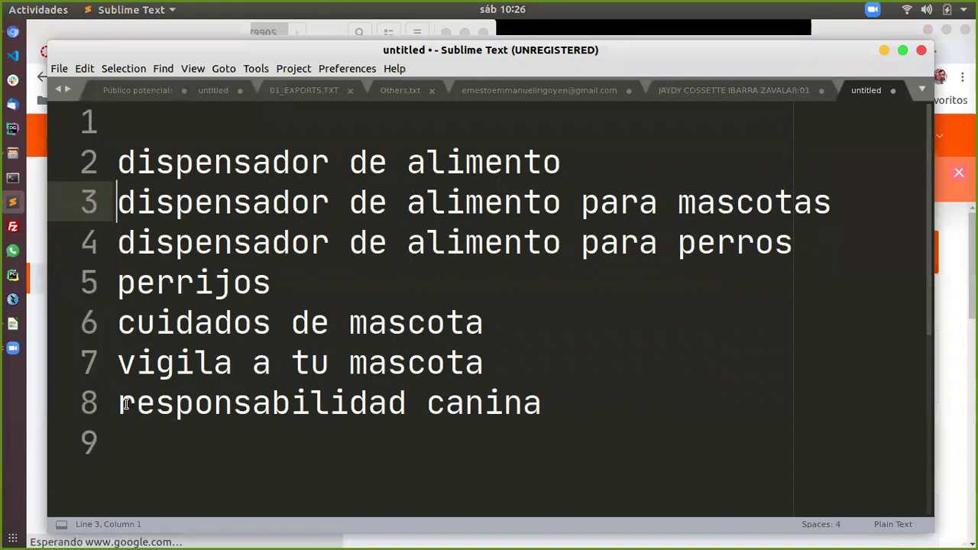
{"action": "left_click_drag", "start_coordinate": [121, 404], "coordinate": [713, 417]}
{"action": "key", "text": "ctrl+c"}
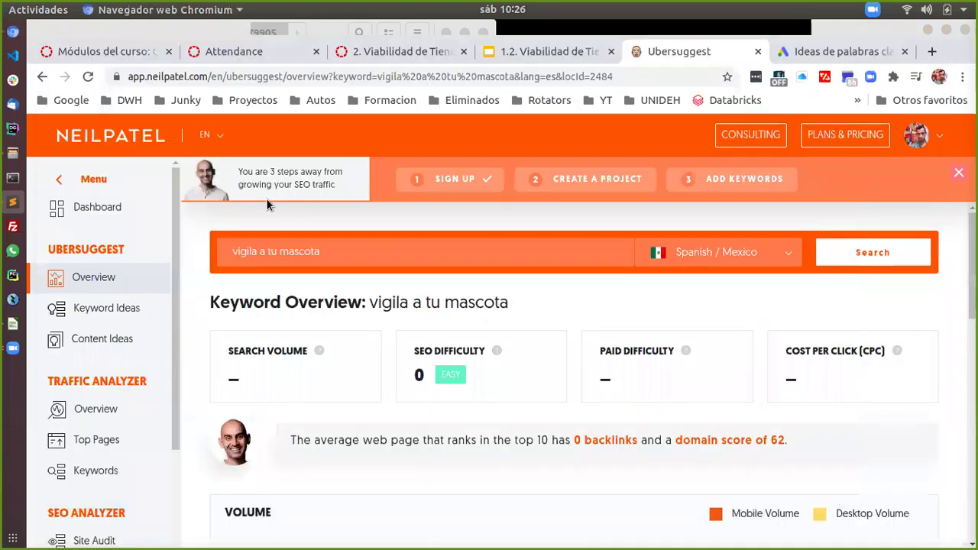
{"action": "key", "text": "alt+Tab"}
{"action": "left_click_drag", "start_coordinate": [336, 252], "coordinate": [164, 247]}
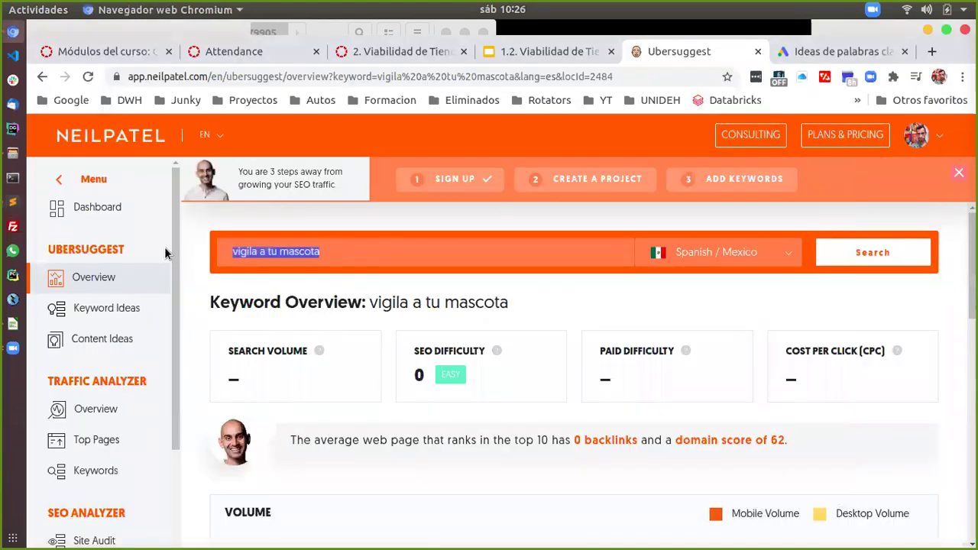
{"action": "key", "text": "ctrl+v"}
{"action": "key", "text": "Return"}
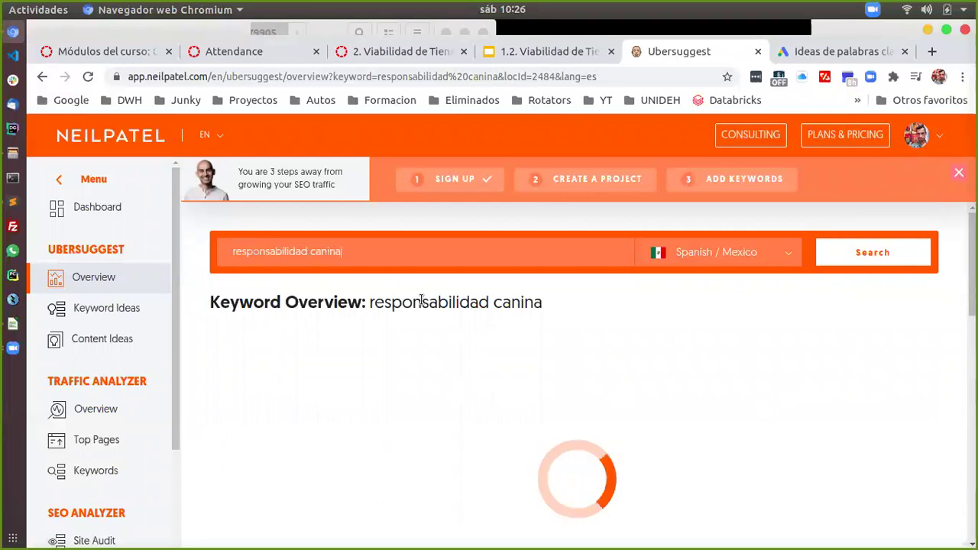
Examine the search volume and keyword ideas for "responsabilidad canina", including the full keyword ideas list, and dismiss the promotional banner and pop-up.
{"action": "scroll", "coordinate": [420, 297], "scroll_direction": "down", "scroll_amount": 1}
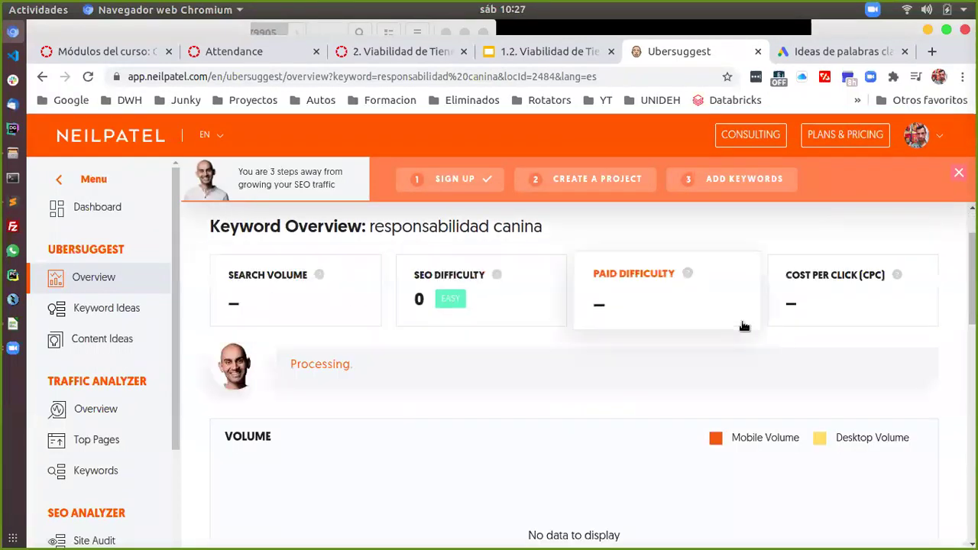
{"action": "scroll", "coordinate": [451, 394], "scroll_direction": "down", "scroll_amount": 2}
{"action": "scroll", "coordinate": [451, 396], "scroll_direction": "up", "scroll_amount": 3}
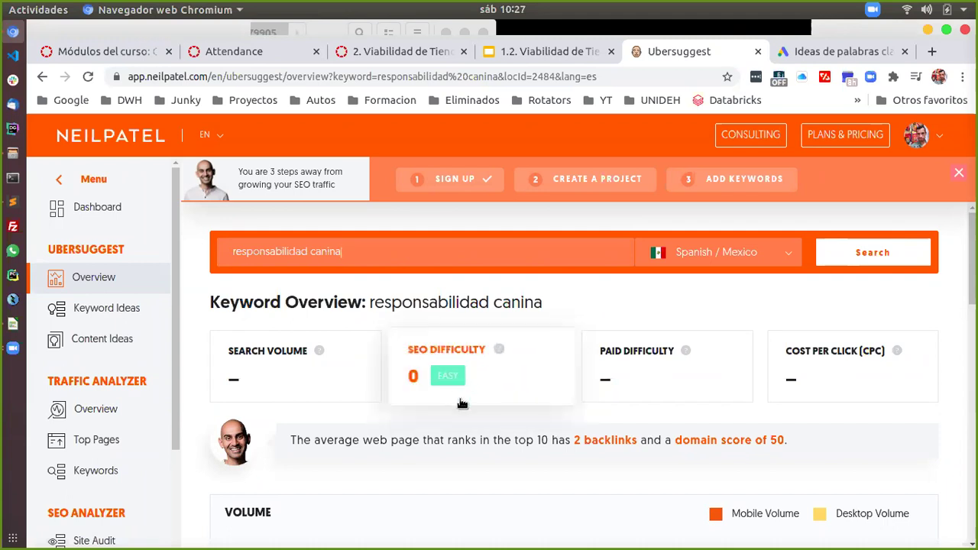
{"action": "scroll", "coordinate": [460, 404], "scroll_direction": "down", "scroll_amount": 5}
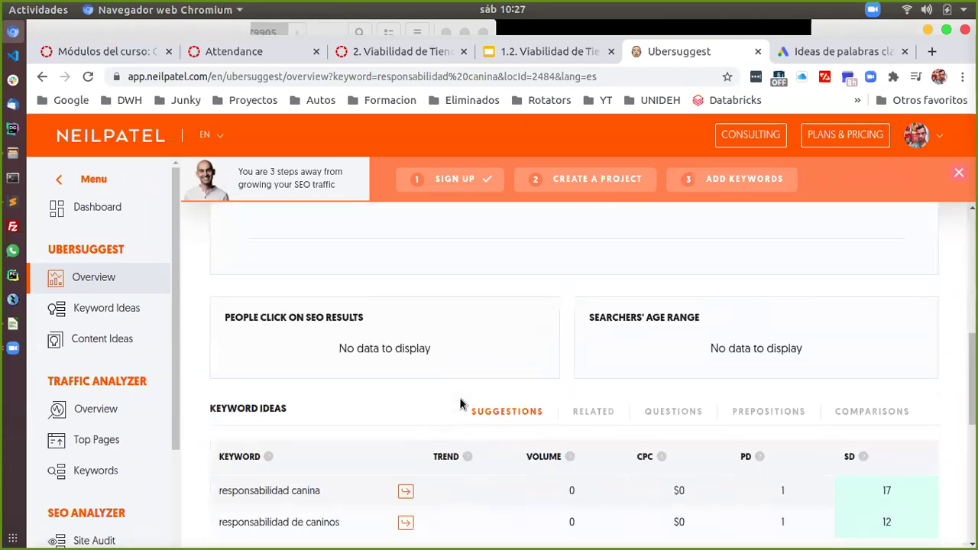
{"action": "scroll", "coordinate": [461, 404], "scroll_direction": "down", "scroll_amount": 2}
{"action": "scroll", "coordinate": [461, 403], "scroll_direction": "up", "scroll_amount": 7}
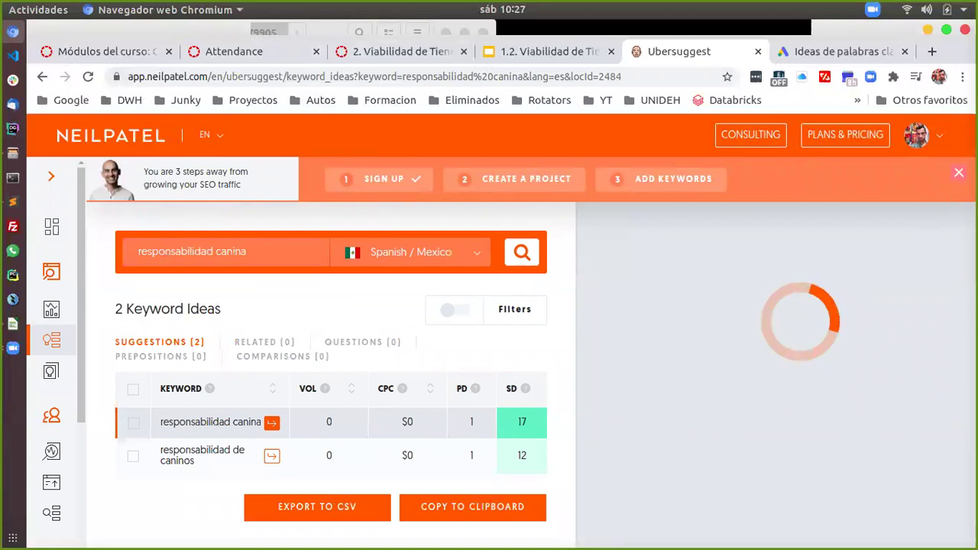
{"action": "left_click", "coordinate": [958, 175]}
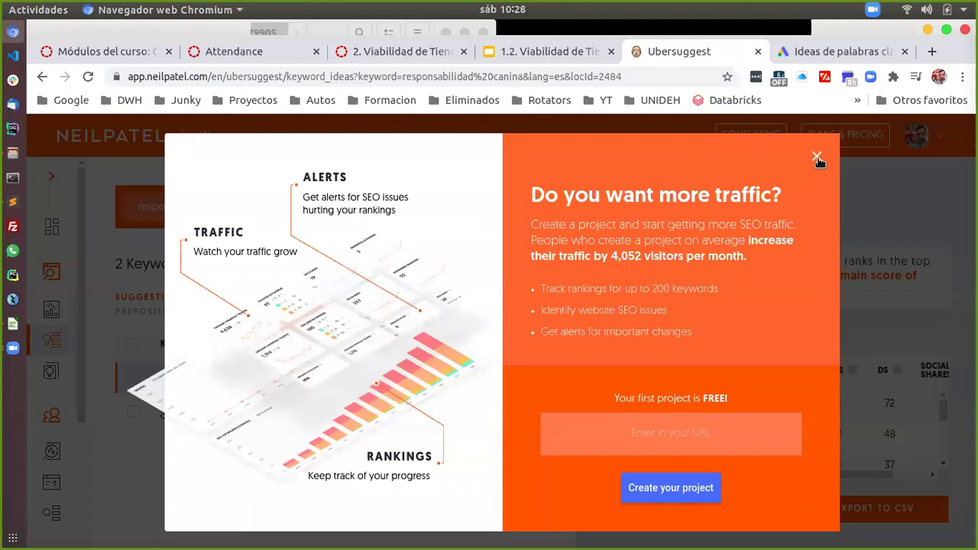
{"action": "left_click", "coordinate": [818, 159]}
Switch to LibreOffice Calc and record a search volume of 0 for both "vigila a tu mascota" and "responsabilidad canina".
{"action": "left_click", "coordinate": [13, 324]}
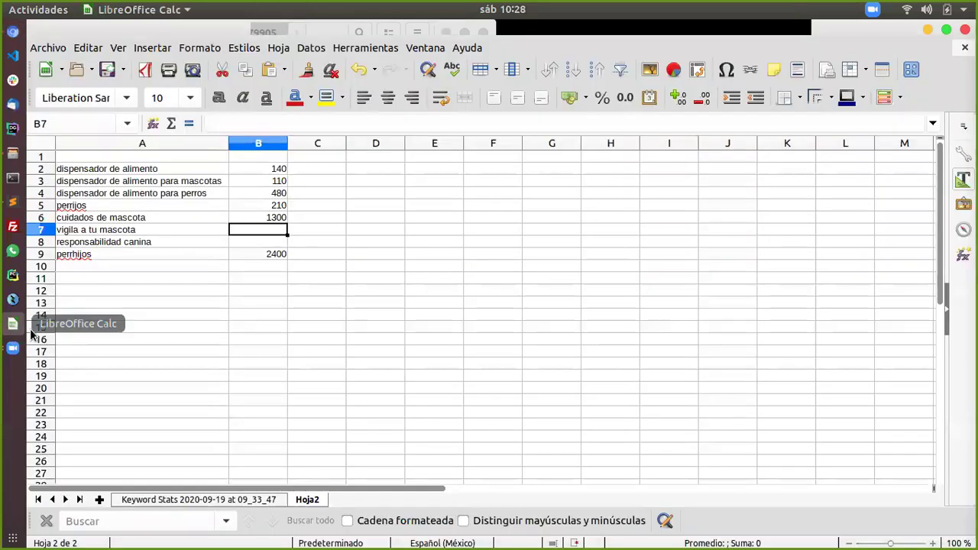
{"action": "type", "text": "0"}
{"action": "key", "text": "Return"}
{"action": "type", "text": "0"}
{"action": "key", "text": "Return"}
{"action": "left_click", "coordinate": [261, 273]}
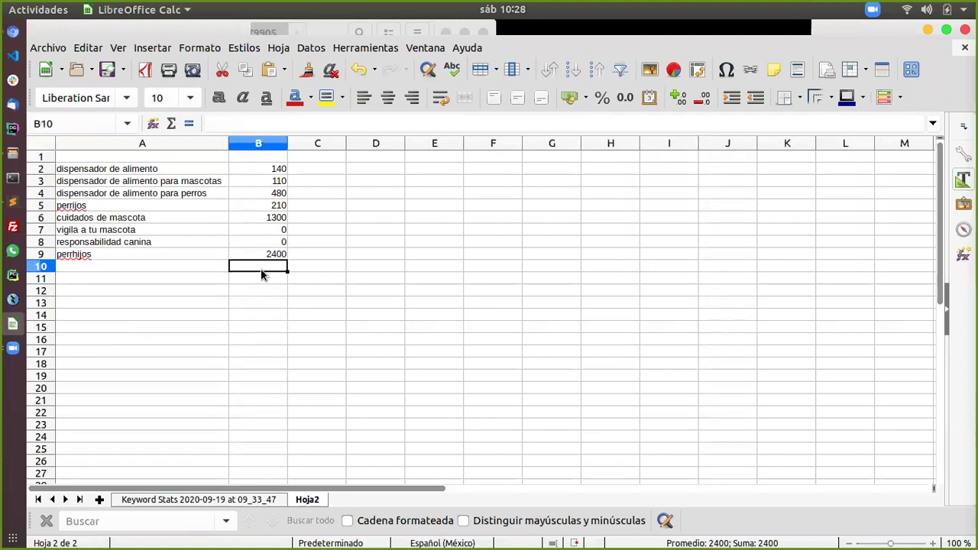
Review the recorded keywords and volumes in rows 2 to 9, and compare them with the monthly search ranges in Google Ads Keyword Planner.
{"action": "left_click_drag", "start_coordinate": [260, 170], "coordinate": [260, 258]}
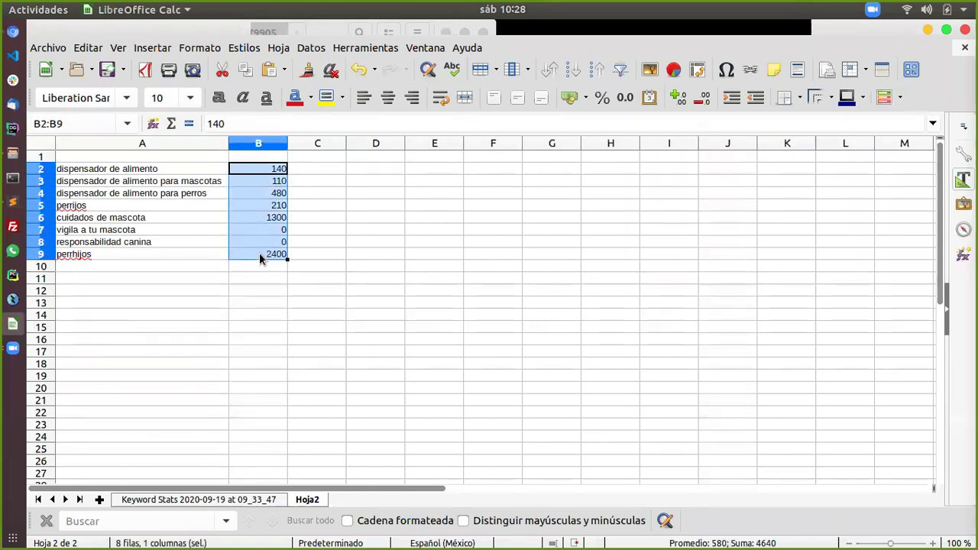
{"action": "left_click_drag", "start_coordinate": [171, 168], "coordinate": [280, 256]}
{"action": "left_click", "coordinate": [352, 234]}
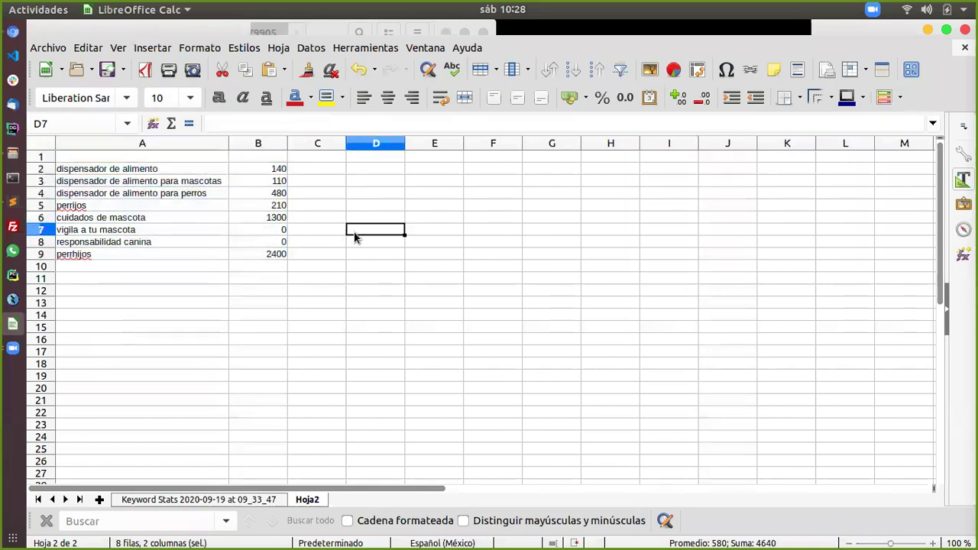
{"action": "left_click", "coordinate": [929, 30]}
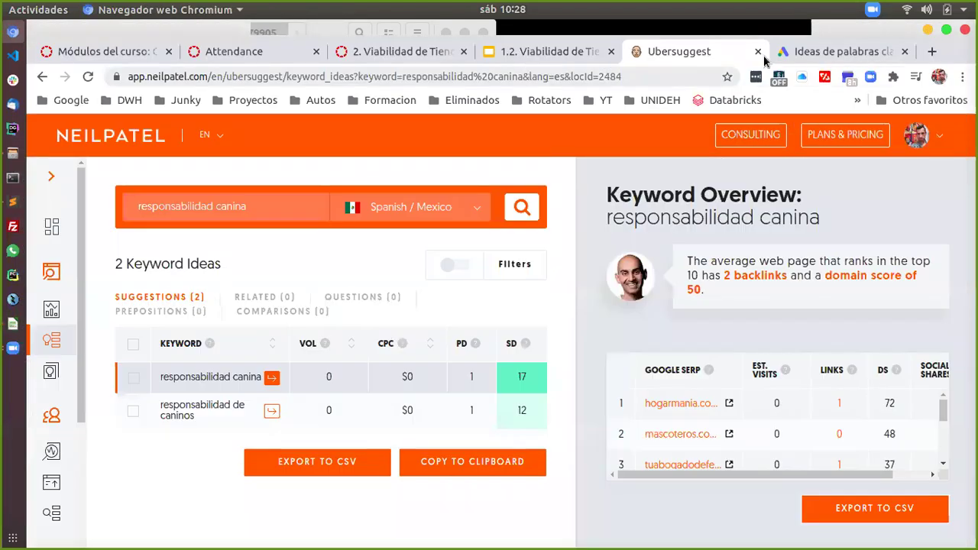
{"action": "left_click", "coordinate": [839, 54]}
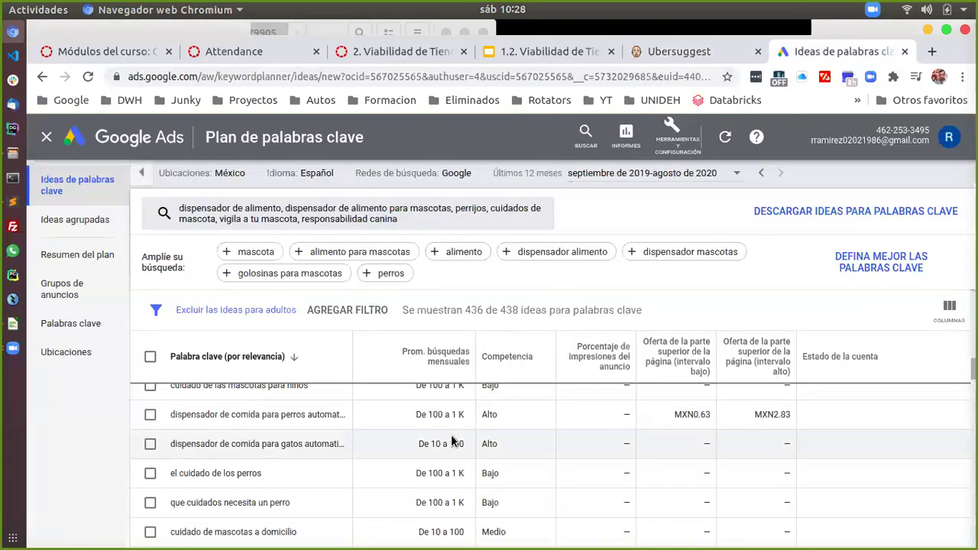
{"action": "left_click_drag", "start_coordinate": [430, 416], "coordinate": [469, 423]}
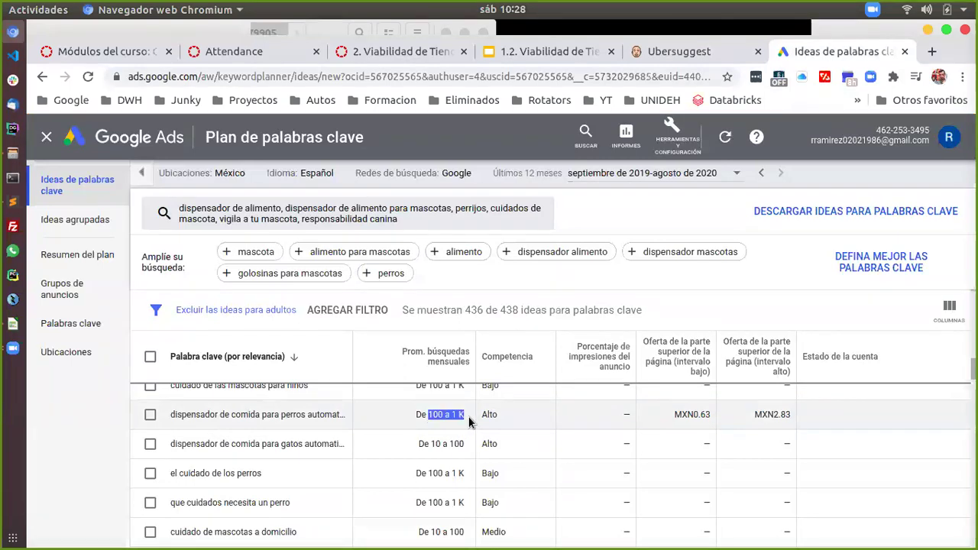
{"action": "scroll", "coordinate": [456, 452], "scroll_direction": "up", "scroll_amount": 3}
{"action": "scroll", "coordinate": [456, 452], "scroll_direction": "up", "scroll_amount": 5}
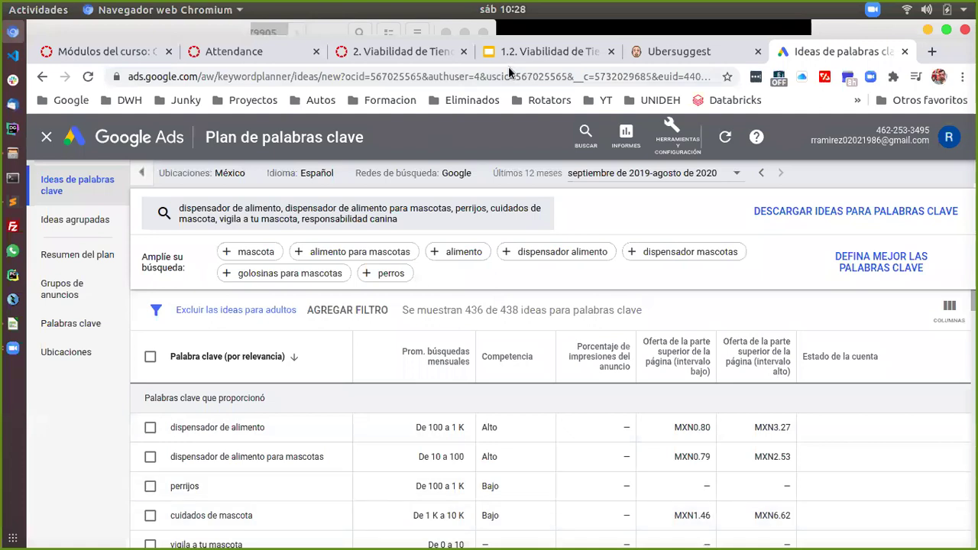
Open the MergeWords link from the "Planificador de palabras clave" slide and close the Ubersuggest and Google Ads pages.
{"action": "left_click", "coordinate": [532, 51]}
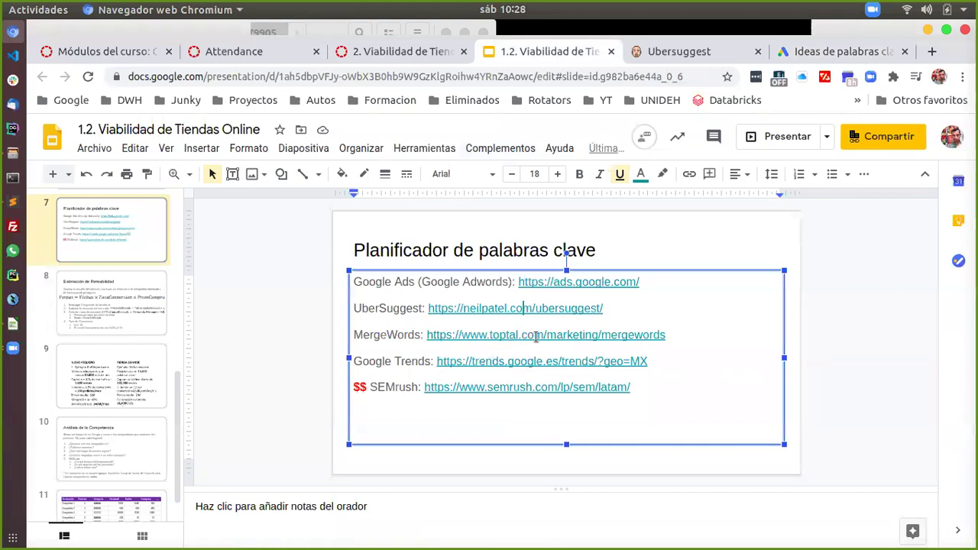
{"action": "left_click", "coordinate": [536, 337]}
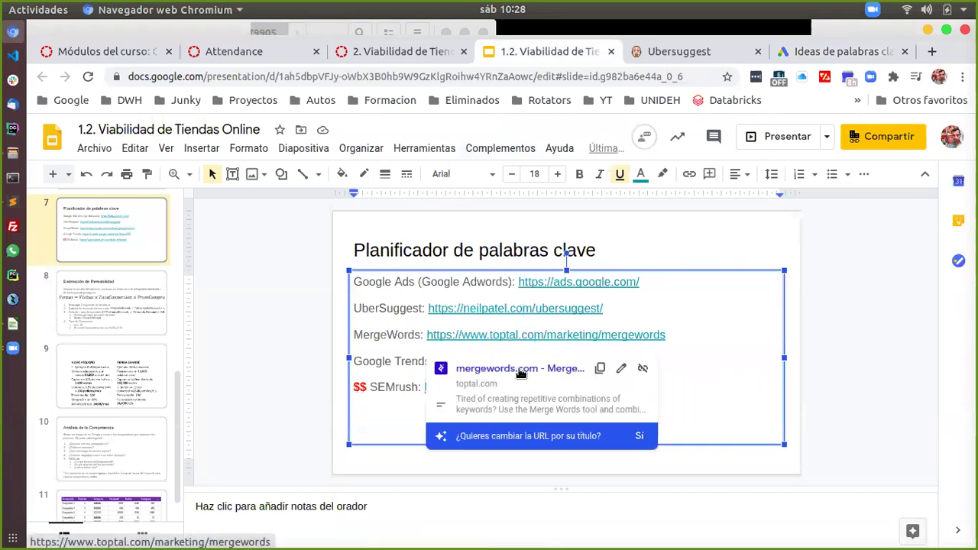
{"action": "left_click", "coordinate": [520, 370]}
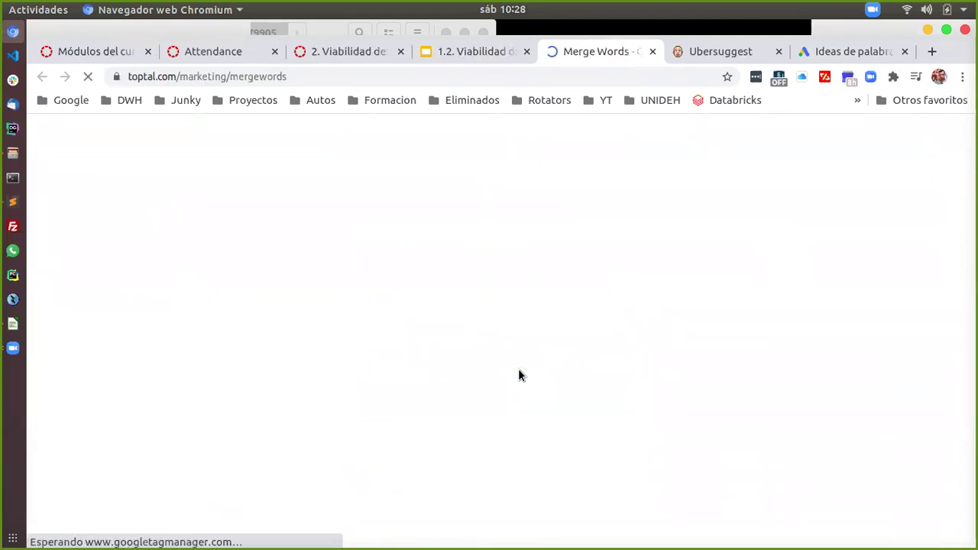
{"action": "left_click", "coordinate": [735, 52]}
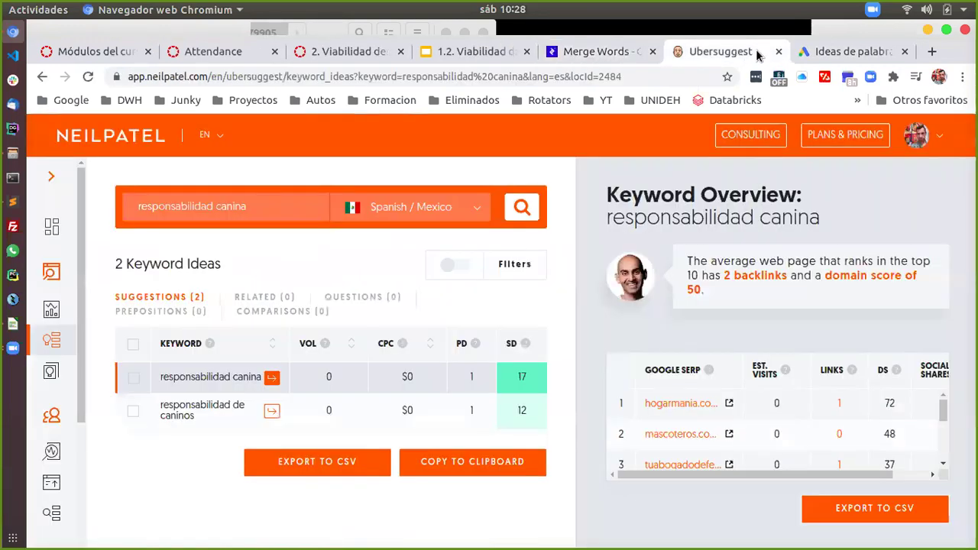
{"action": "left_click", "coordinate": [779, 52]}
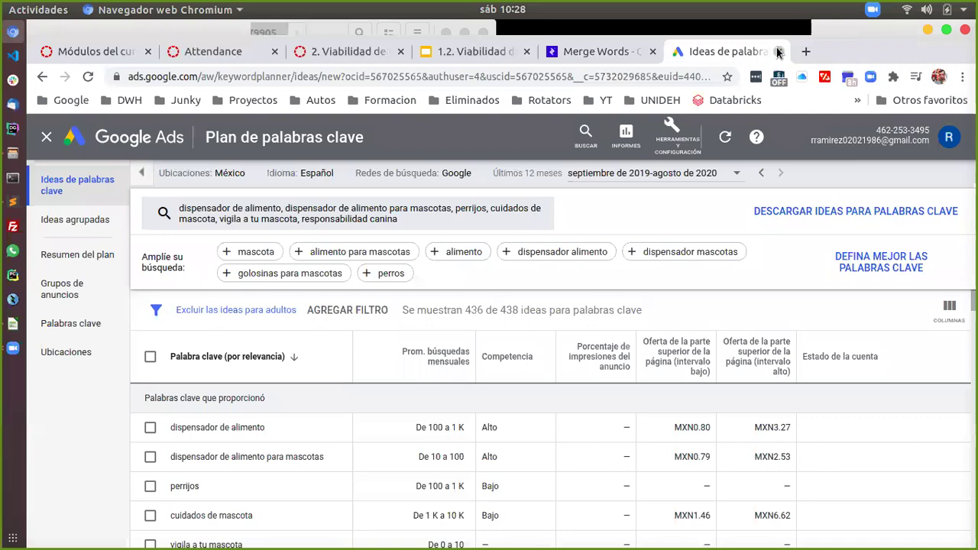
{"action": "key", "text": "ctrl+w"}
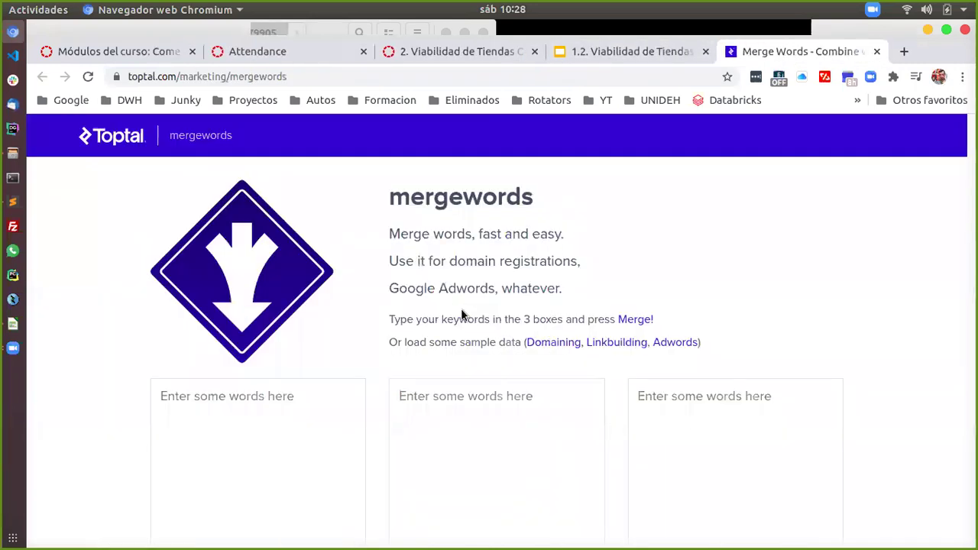
Enter "dispensador" and "cuidado" on separate lines in the first MergeWords word box.
{"action": "scroll", "coordinate": [280, 384], "scroll_direction": "down", "scroll_amount": 3}
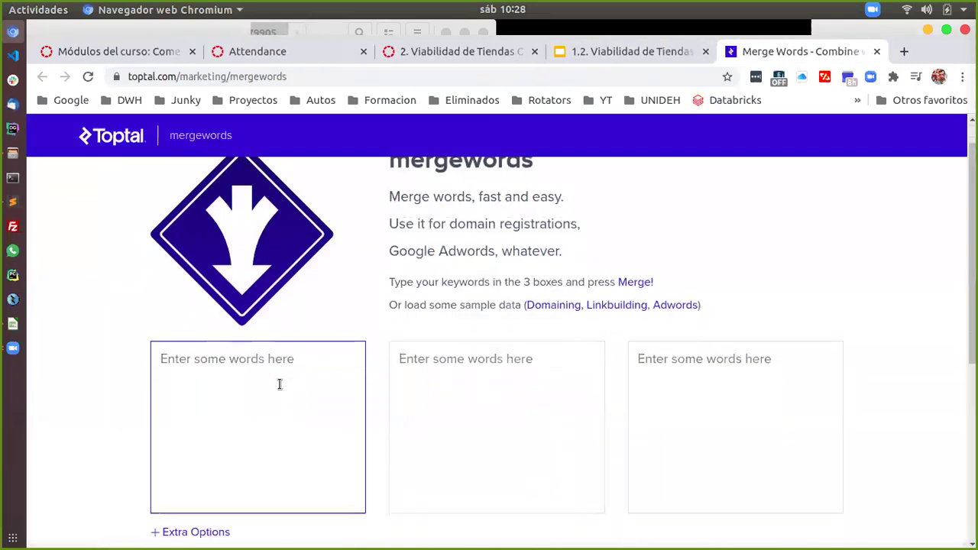
{"action": "scroll", "coordinate": [280, 384], "scroll_direction": "down", "scroll_amount": 1}
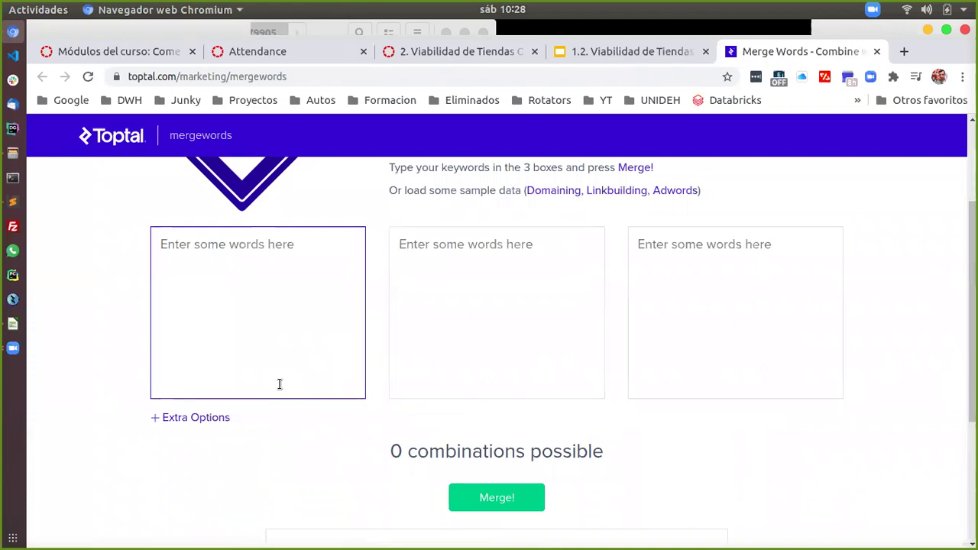
{"action": "left_click", "coordinate": [323, 243]}
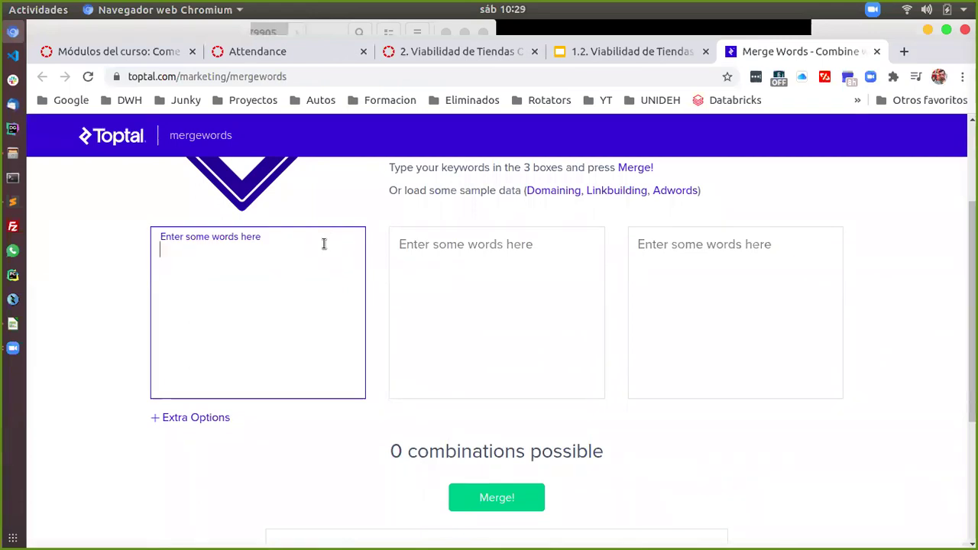
{"action": "type", "text": "dispensador"}
{"action": "key", "text": "Return"}
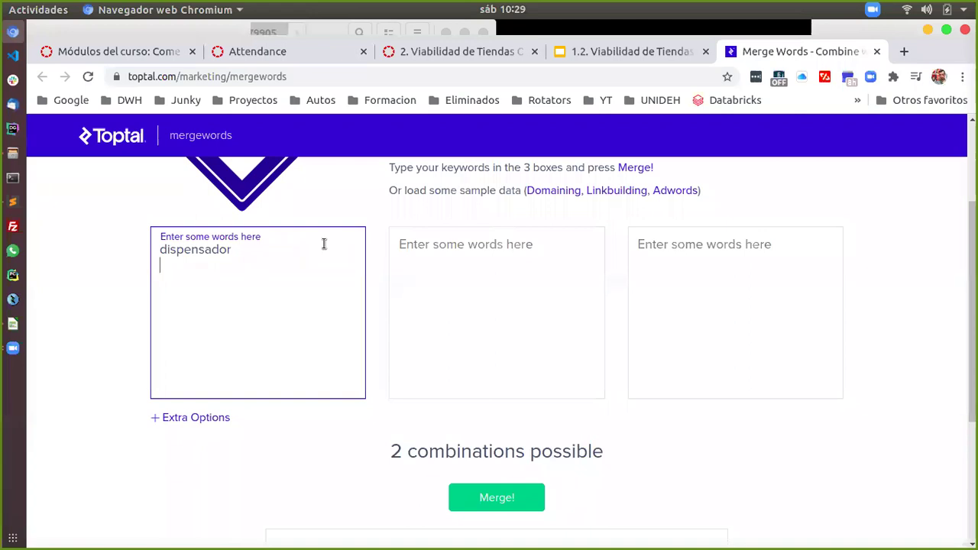
{"action": "left_click", "coordinate": [449, 268]}
{"action": "left_click", "coordinate": [263, 255]}
{"action": "left_click", "coordinate": [505, 295]}
{"action": "left_click", "coordinate": [230, 282]}
{"action": "type", "text": "cuidado"}
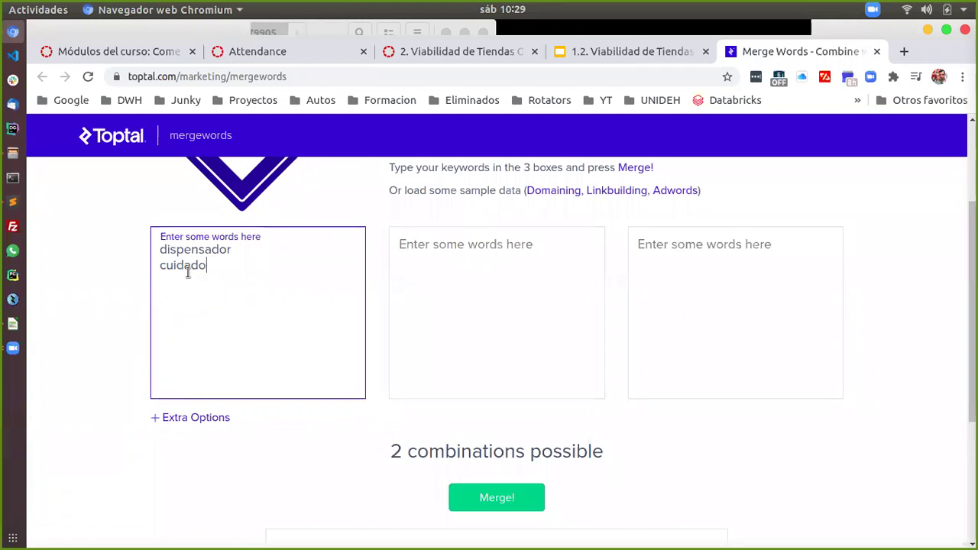
Check the keyword list in Sublime Text and add "vigila" and "responsabilidad" to the first MergeWords word box.
{"action": "left_click", "coordinate": [12, 202]}
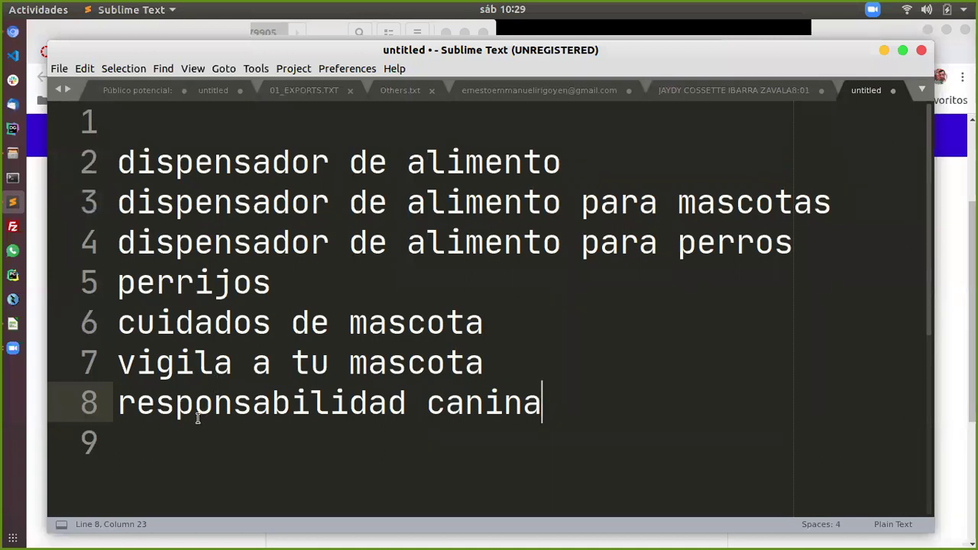
{"action": "left_click", "coordinate": [884, 50]}
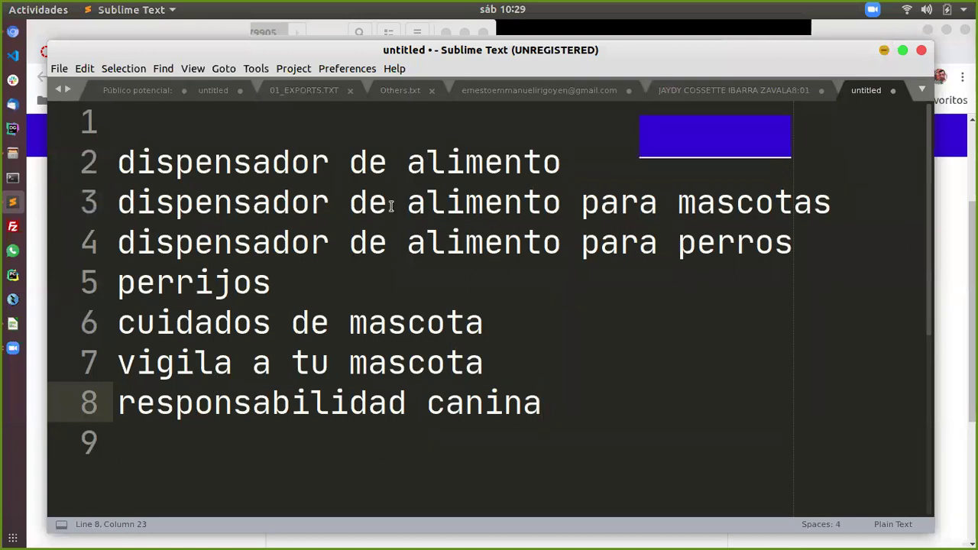
{"action": "key", "text": "Return"}
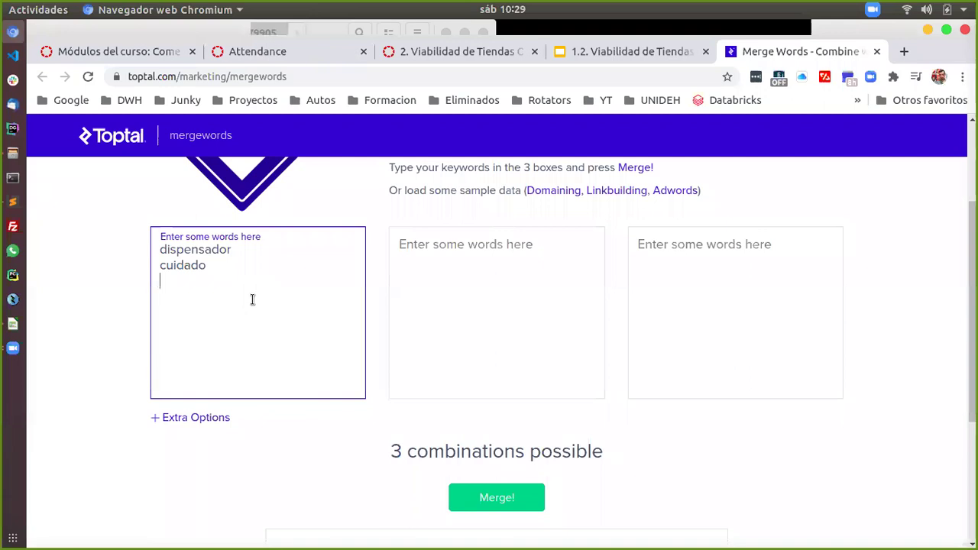
{"action": "type", "text": "vigilanci"}
{"action": "key", "text": "BackSpace"}
{"action": "key", "text": "BackSpace"}
{"action": "key", "text": "Return"}
{"action": "type", "text": "respo"}
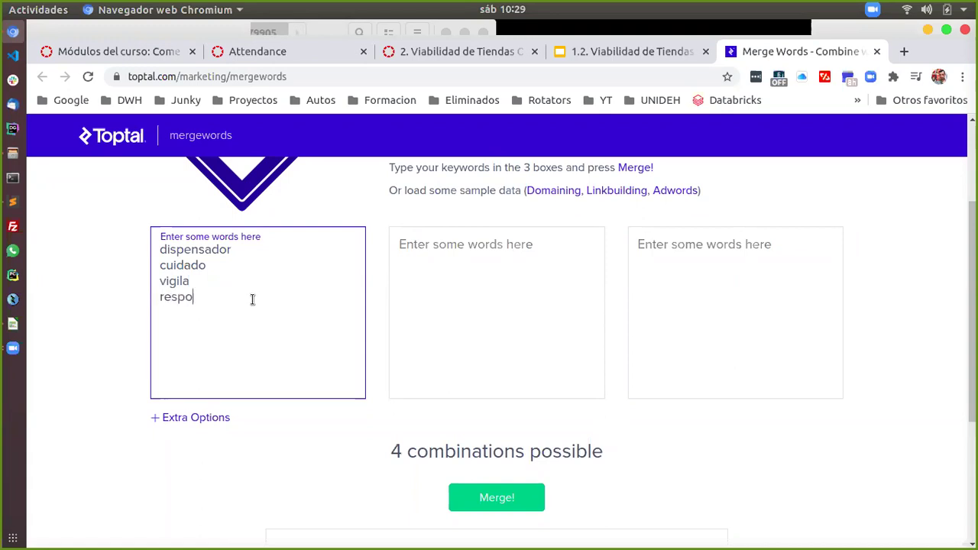
{"action": "type", "text": "nsabilidad"}
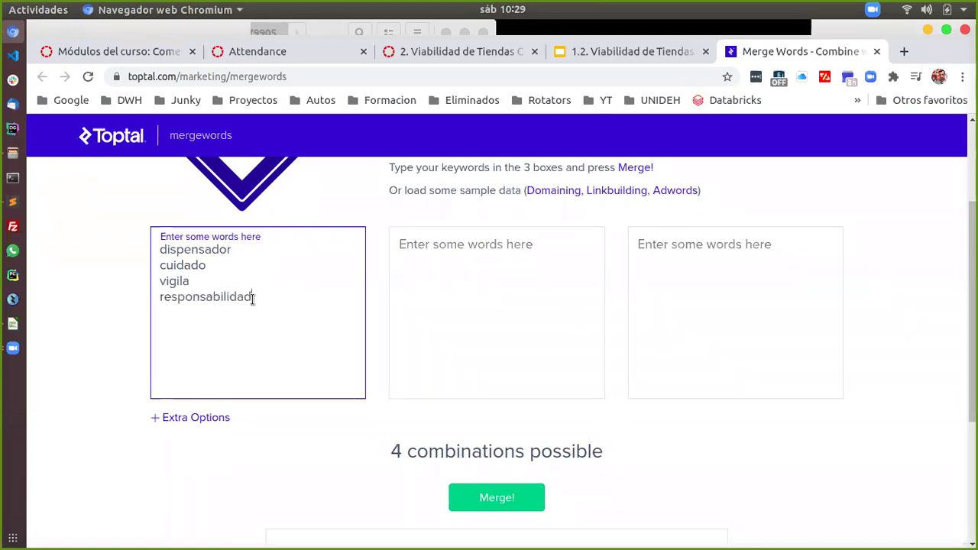
Enter "mascotas", "perro" and "gato" on separate lines in the second word box.
{"action": "left_click", "coordinate": [489, 254]}
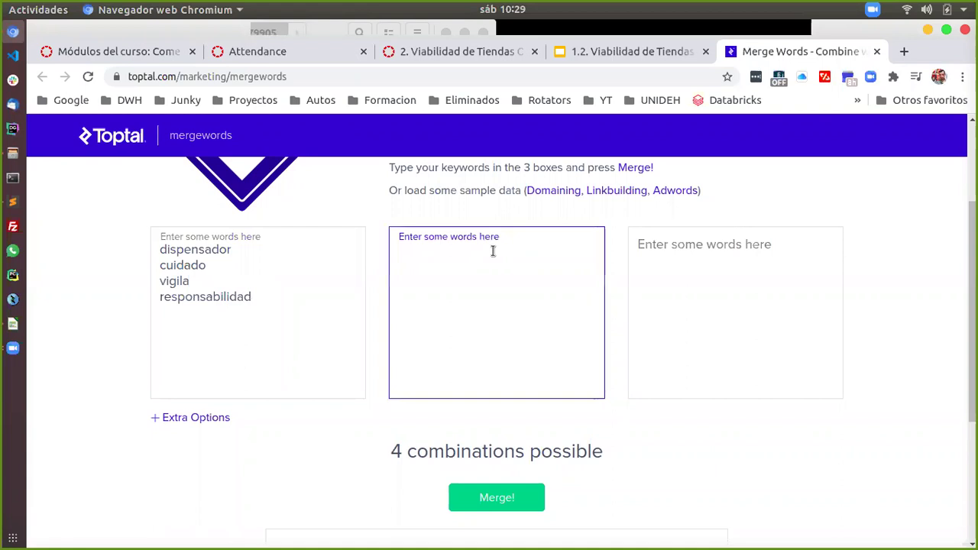
{"action": "type", "text": "mas"}
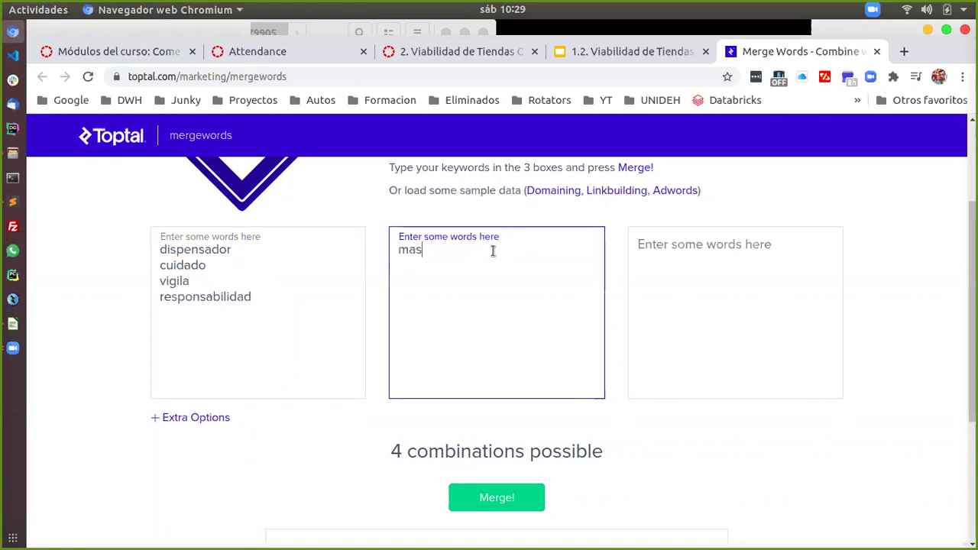
{"action": "type", "text": "cotas"}
{"action": "key", "text": "Return"}
{"action": "type", "text": "perro"}
{"action": "key", "text": "Return"}
{"action": "type", "text": "gato"}
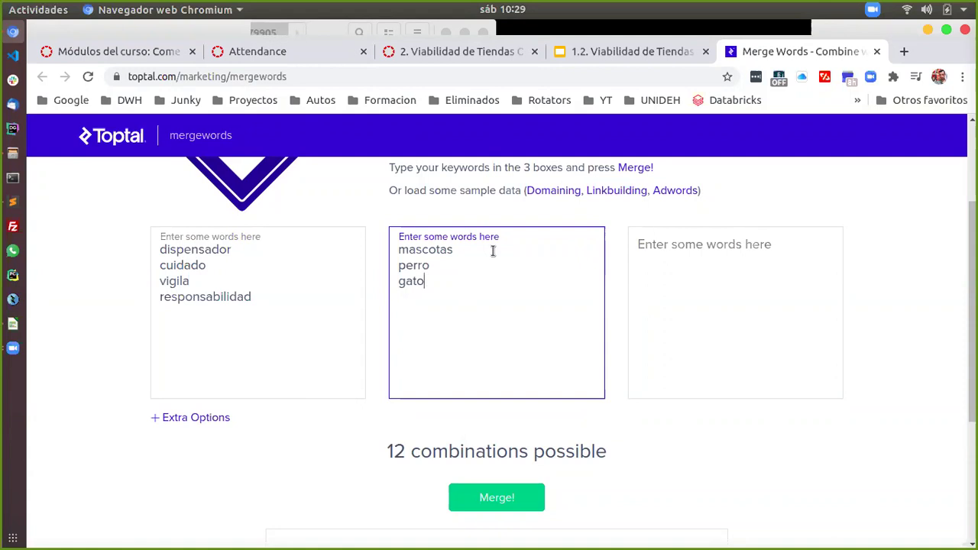
Add "perrijo" and its spelling variant "perrhijo" as two more lines in the second word box.
{"action": "key", "text": "Return"}
{"action": "type", "text": "perrih"}
{"action": "type", "text": "jo"}
{"action": "key", "text": "shift+Home"}
{"action": "key", "text": "ctrl+c"}
{"action": "key", "text": "End"}
{"action": "key", "text": "Return"}
{"action": "key", "text": "ctrl+v"}
{"action": "key", "text": "Left"}
{"action": "key", "text": "Left"}
{"action": "key", "text": "Left"}
{"action": "type", "text": "h"}
Merge the words in the first two boxes into keyword combinations, leaving the third box empty.
{"action": "left_click", "coordinate": [729, 319]}
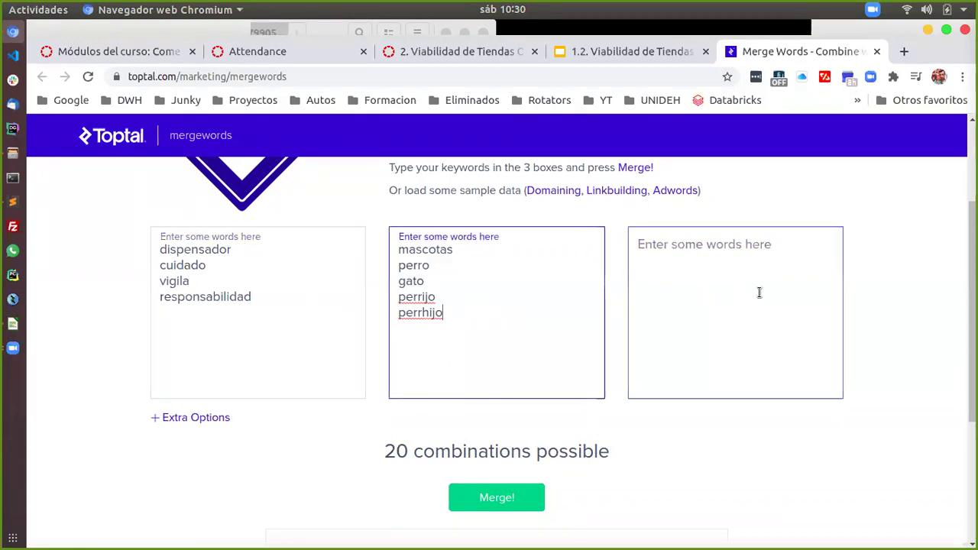
{"action": "left_click_drag", "start_coordinate": [162, 248], "coordinate": [288, 315]}
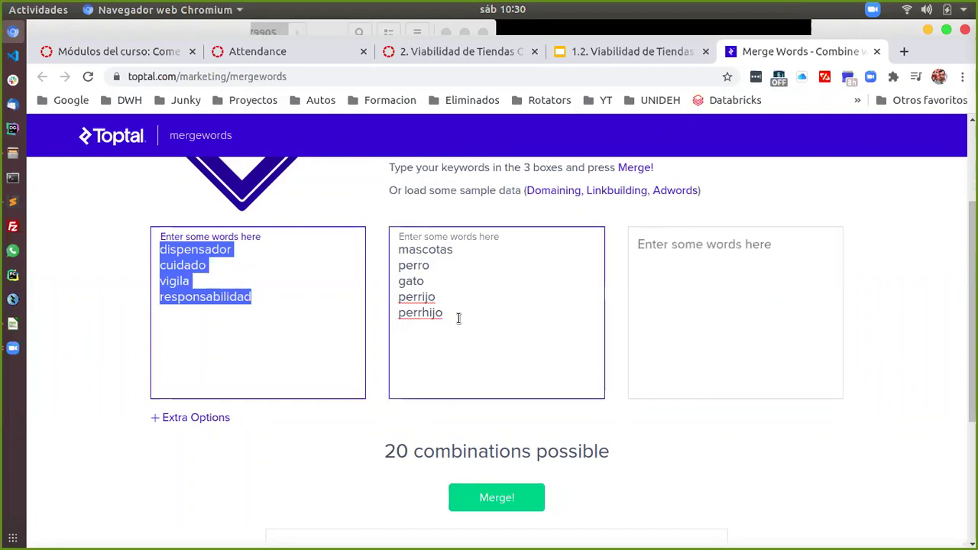
{"action": "left_click_drag", "start_coordinate": [457, 318], "coordinate": [384, 248]}
{"action": "left_click", "coordinate": [714, 255]}
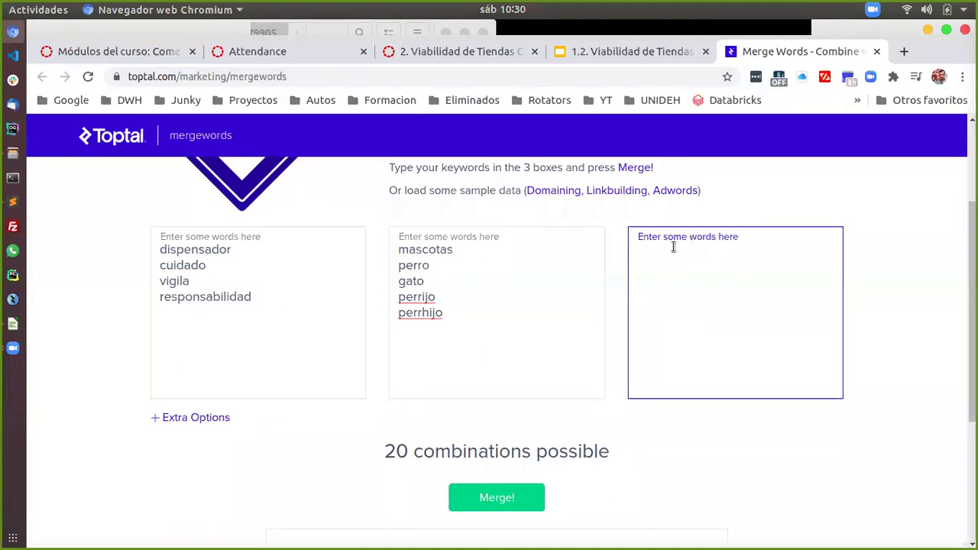
{"action": "left_click", "coordinate": [512, 499]}
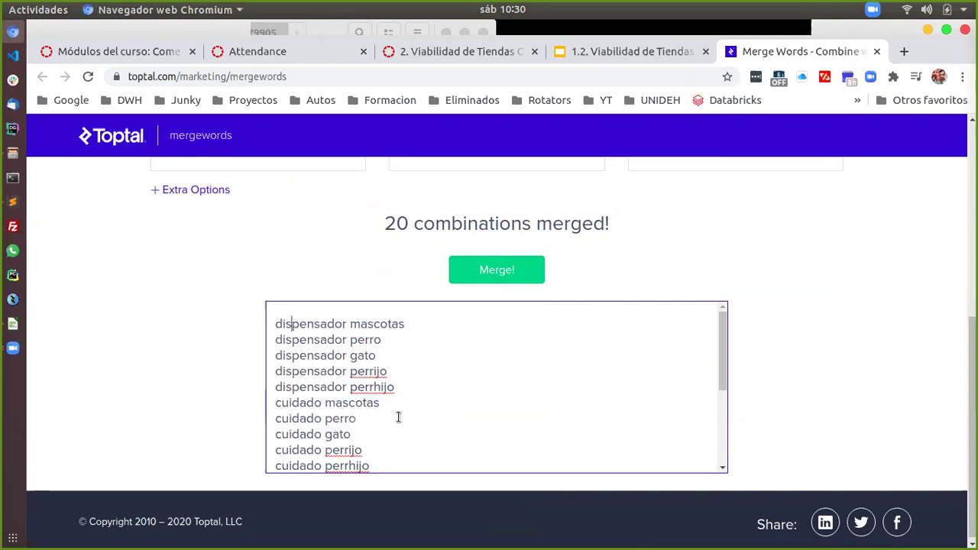
Read through the merged keyword combinations and select the complete list in the results box.
{"action": "scroll", "coordinate": [398, 416], "scroll_direction": "down", "scroll_amount": 5}
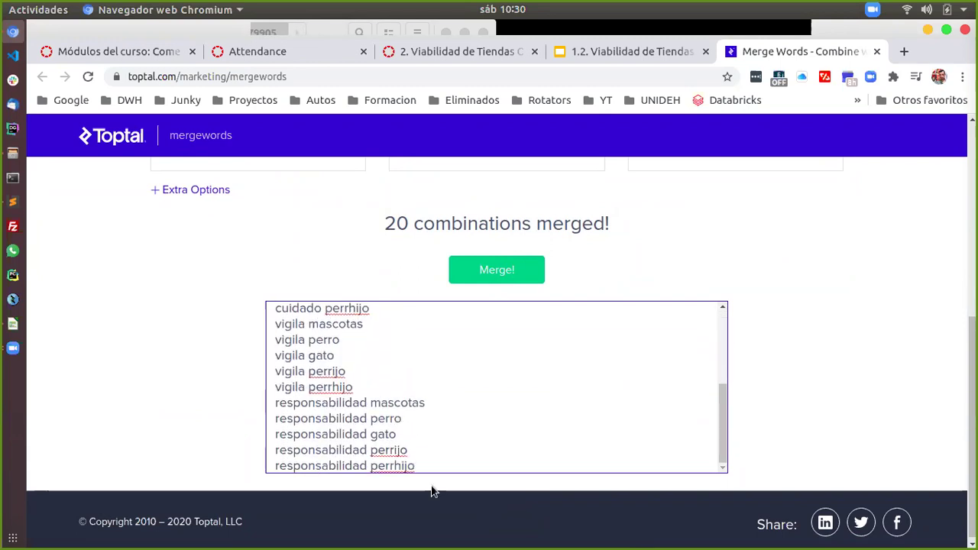
{"action": "left_click_drag", "start_coordinate": [428, 464], "coordinate": [257, 291]}
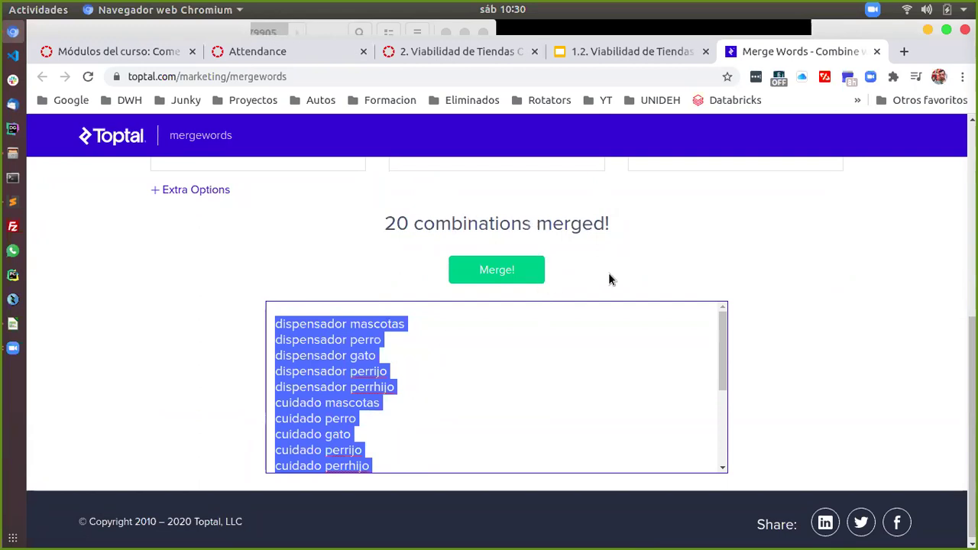
{"action": "scroll", "coordinate": [567, 367], "scroll_direction": "down", "scroll_amount": 3}
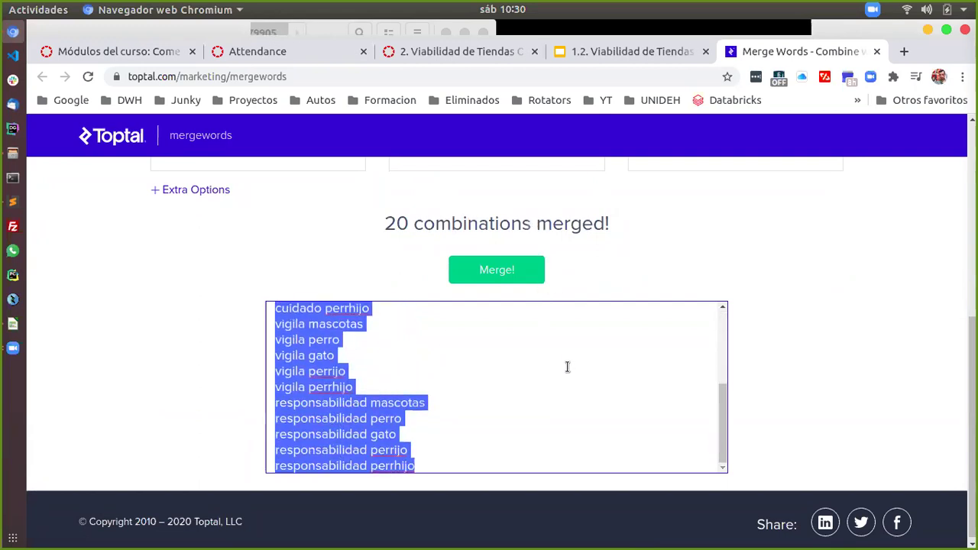
{"action": "left_click", "coordinate": [371, 382]}
Compare the words in the first two input boxes with the combinations in the merged results list.
{"action": "left_click", "coordinate": [190, 309]}
{"action": "scroll", "coordinate": [191, 311], "scroll_direction": "up", "scroll_amount": 5}
{"action": "left_click", "coordinate": [240, 431]}
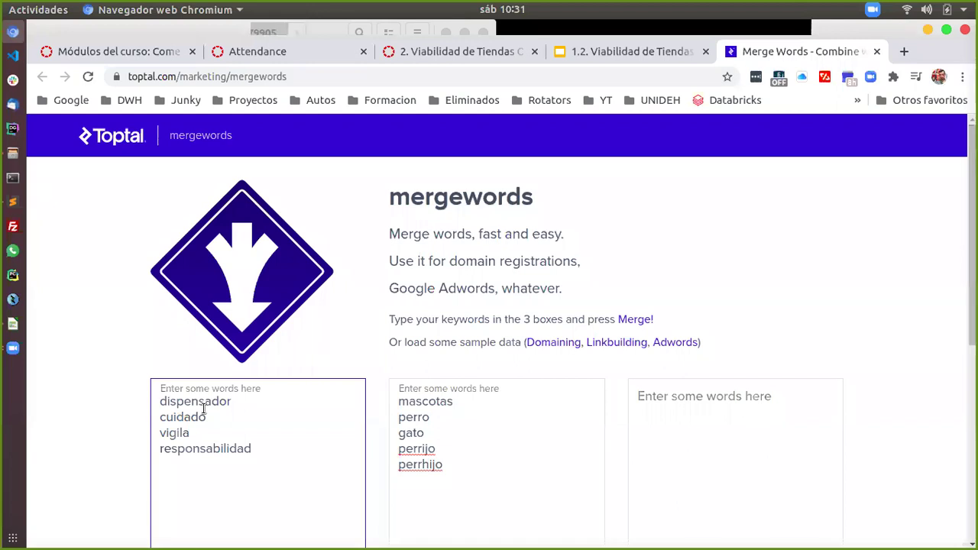
{"action": "scroll", "coordinate": [367, 520], "scroll_direction": "down", "scroll_amount": 4}
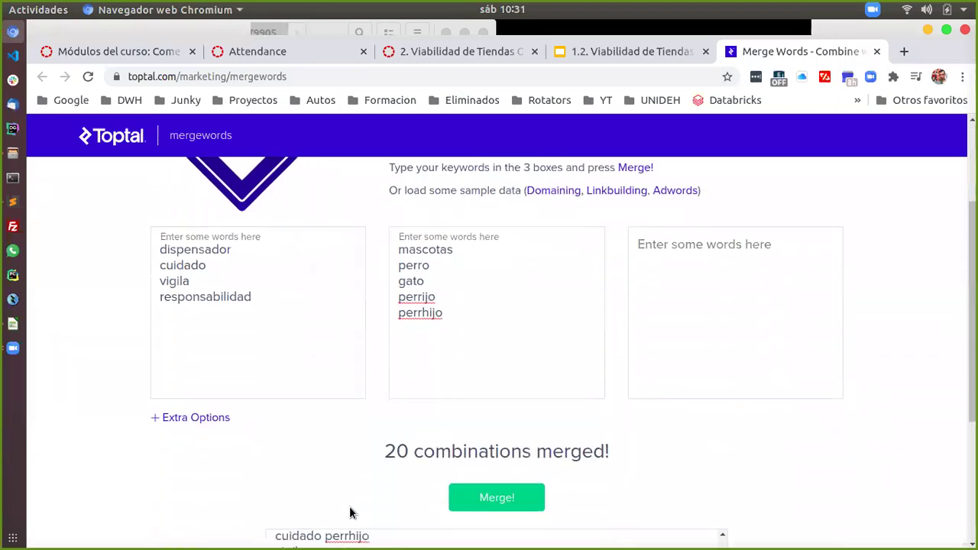
{"action": "left_click", "coordinate": [233, 298]}
{"action": "left_click", "coordinate": [463, 349]}
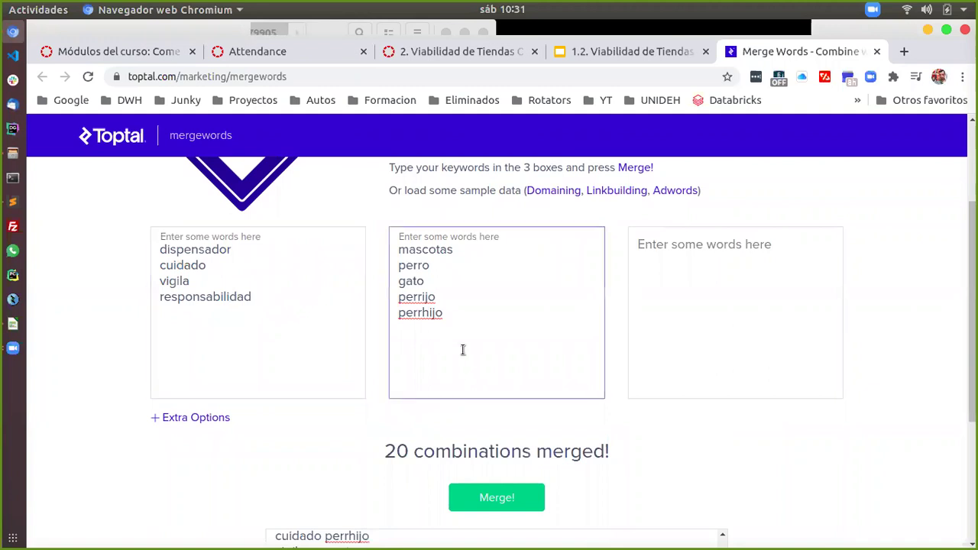
{"action": "scroll", "coordinate": [524, 392], "scroll_direction": "down", "scroll_amount": 1}
{"action": "scroll", "coordinate": [526, 393], "scroll_direction": "down", "scroll_amount": 4}
{"action": "left_click", "coordinate": [526, 394]}
{"action": "scroll", "coordinate": [525, 393], "scroll_direction": "down", "scroll_amount": 1}
{"action": "scroll", "coordinate": [525, 393], "scroll_direction": "up", "scroll_amount": 2}
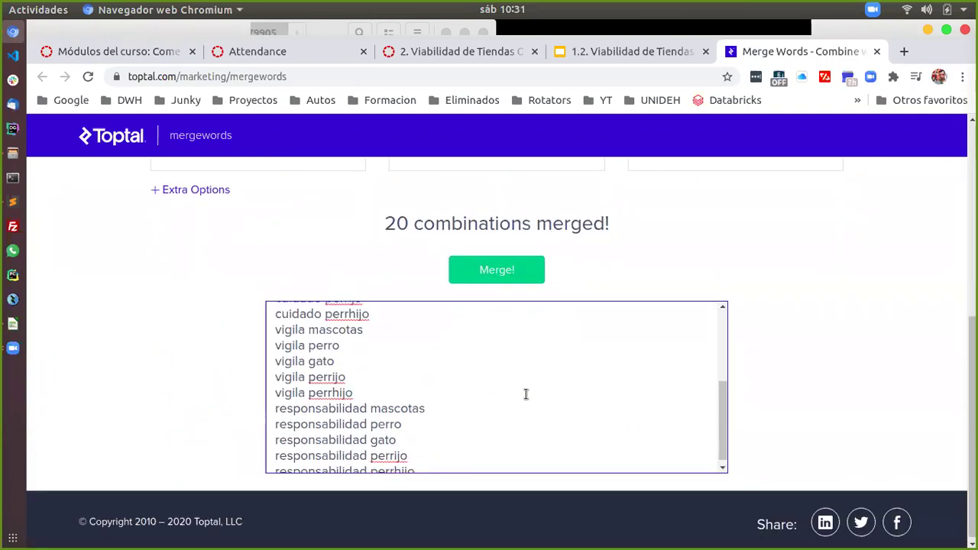
{"action": "scroll", "coordinate": [526, 394], "scroll_direction": "down", "scroll_amount": 2}
{"action": "left_click", "coordinate": [232, 334]}
{"action": "scroll", "coordinate": [232, 336], "scroll_direction": "up", "scroll_amount": 5}
{"action": "scroll", "coordinate": [233, 337], "scroll_direction": "up", "scroll_amount": 4}
{"action": "scroll", "coordinate": [232, 334], "scroll_direction": "down", "scroll_amount": 3}
{"action": "left_click", "coordinate": [233, 332]}
{"action": "scroll", "coordinate": [233, 334], "scroll_direction": "down", "scroll_amount": 5}
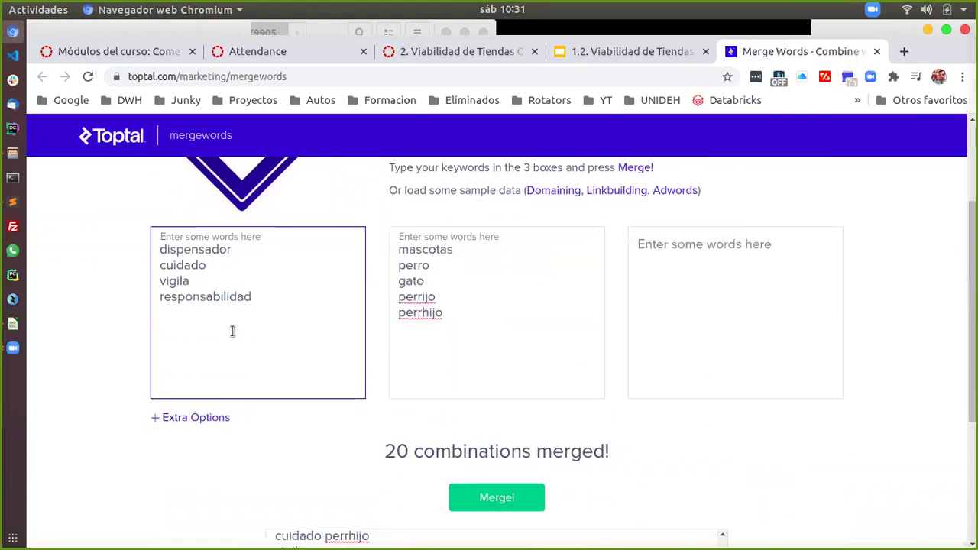
{"action": "left_click", "coordinate": [450, 387]}
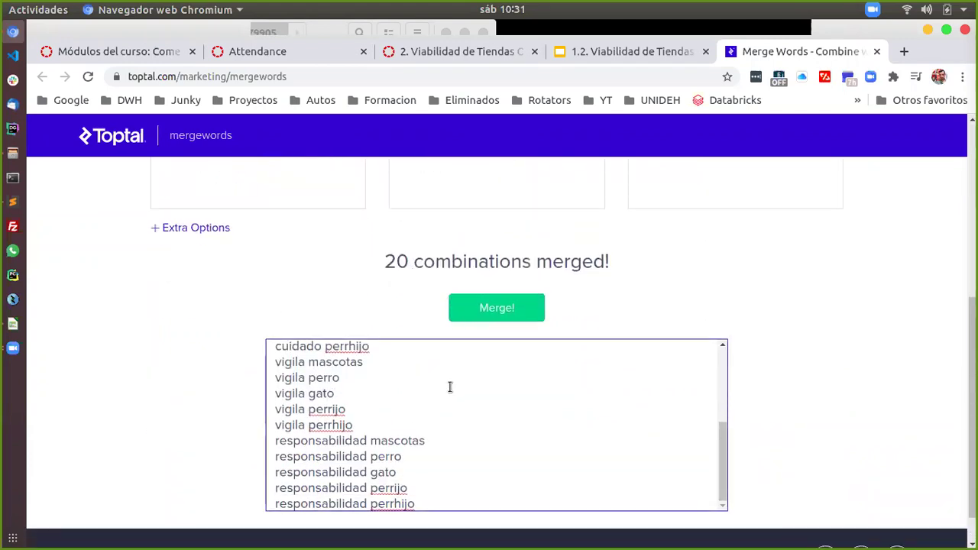
Expand the extra options for merging and review the available separator and wrap settings.
{"action": "left_click", "coordinate": [197, 227]}
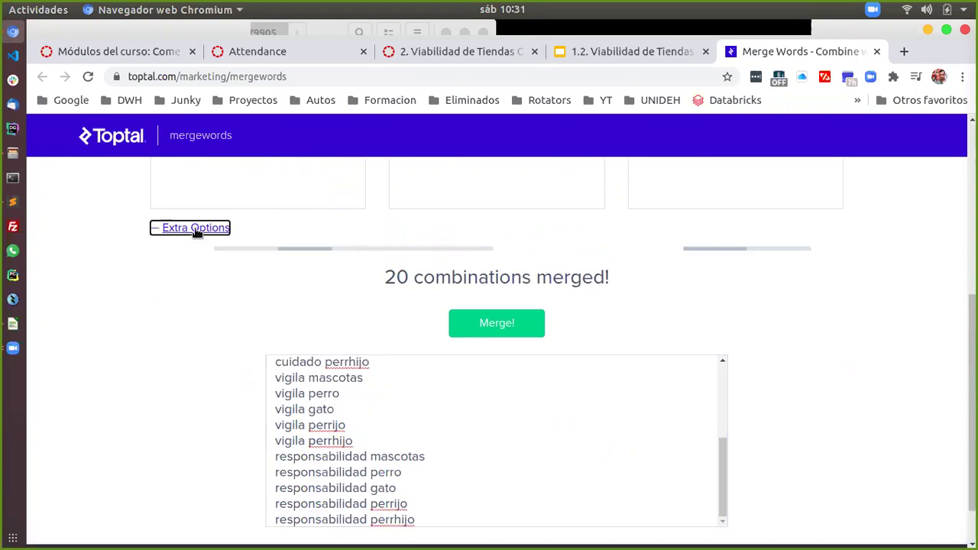
{"action": "scroll", "coordinate": [234, 335], "scroll_direction": "down", "scroll_amount": 2}
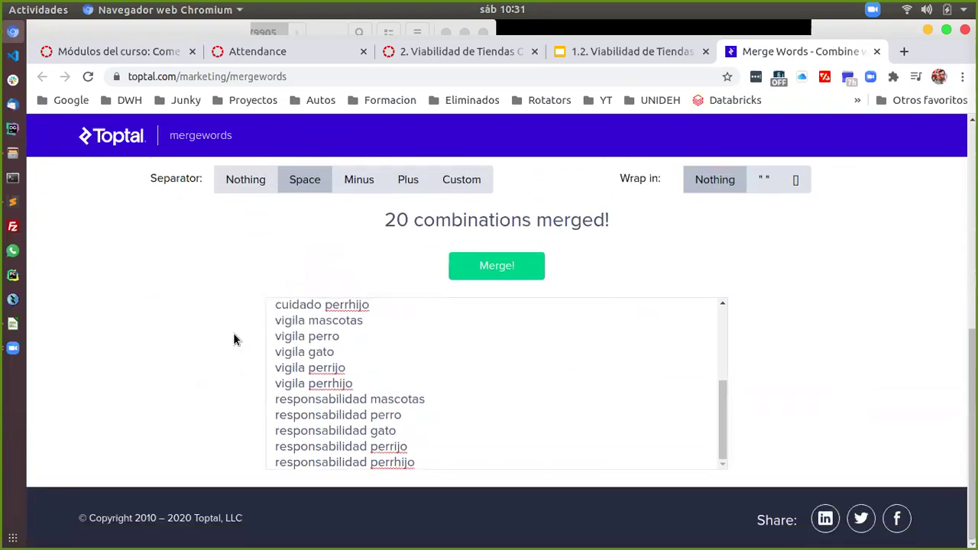
{"action": "scroll", "coordinate": [234, 340], "scroll_direction": "up", "scroll_amount": 6}
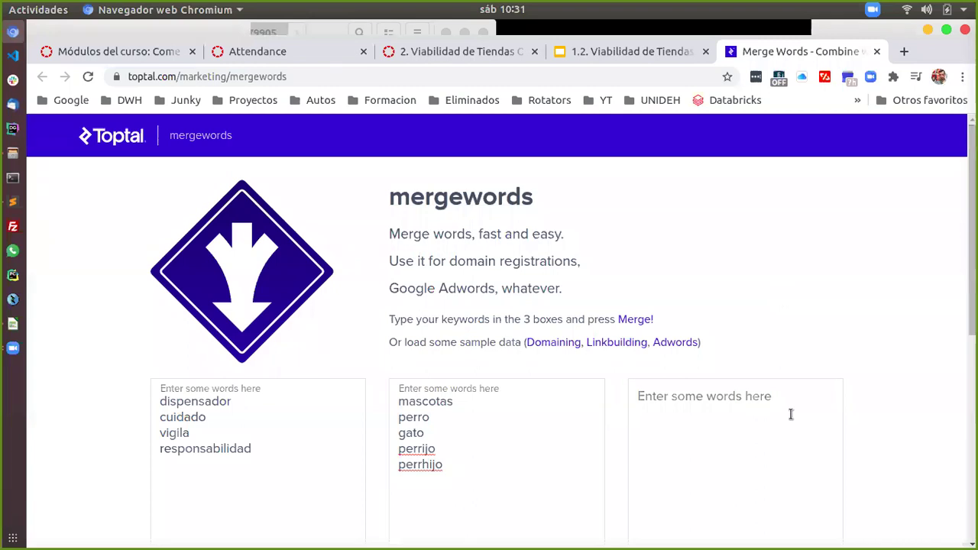
{"action": "scroll", "coordinate": [795, 422], "scroll_direction": "down", "scroll_amount": 5}
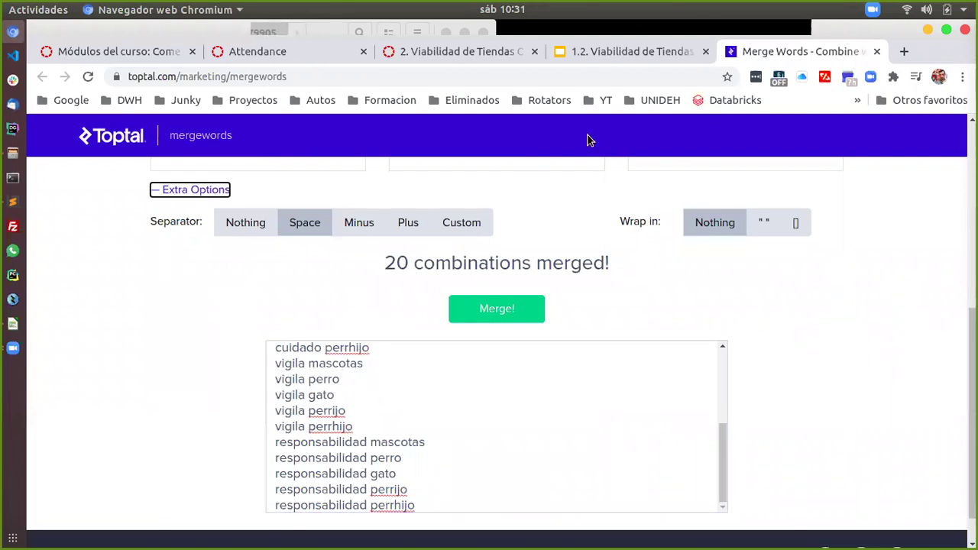
Return to the "Planificador de palabras clave" slide and open its Google Trends link for Mexico.
{"action": "left_click", "coordinate": [633, 55]}
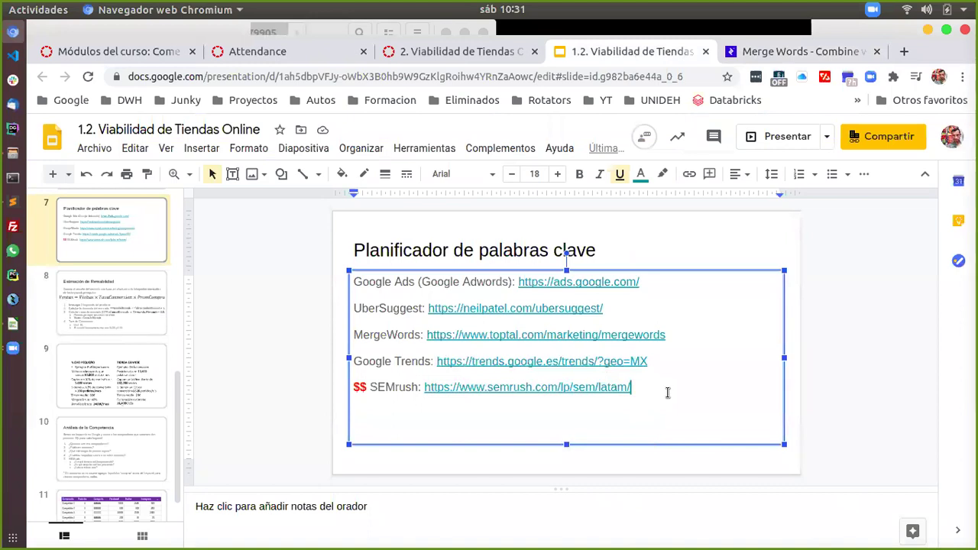
{"action": "left_click", "coordinate": [603, 360]}
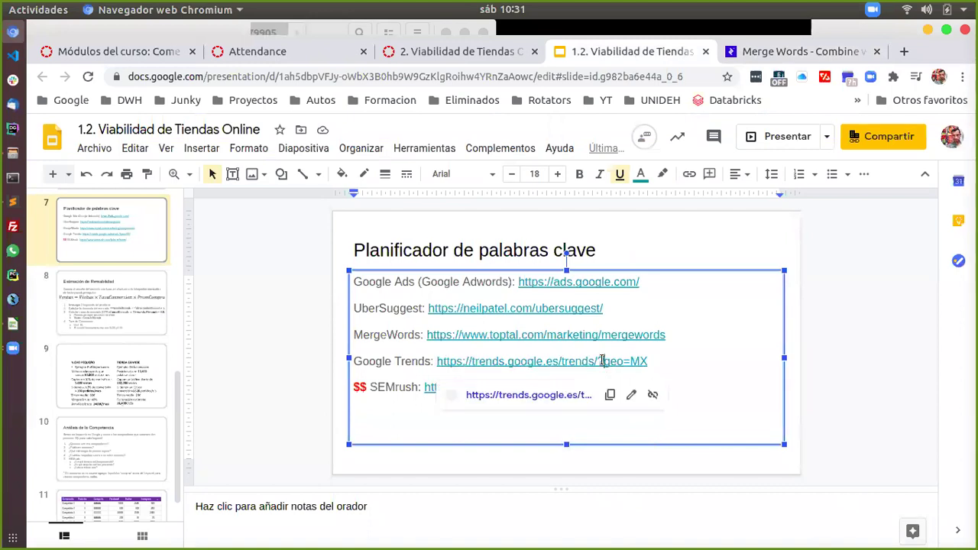
{"action": "left_click", "coordinate": [523, 396]}
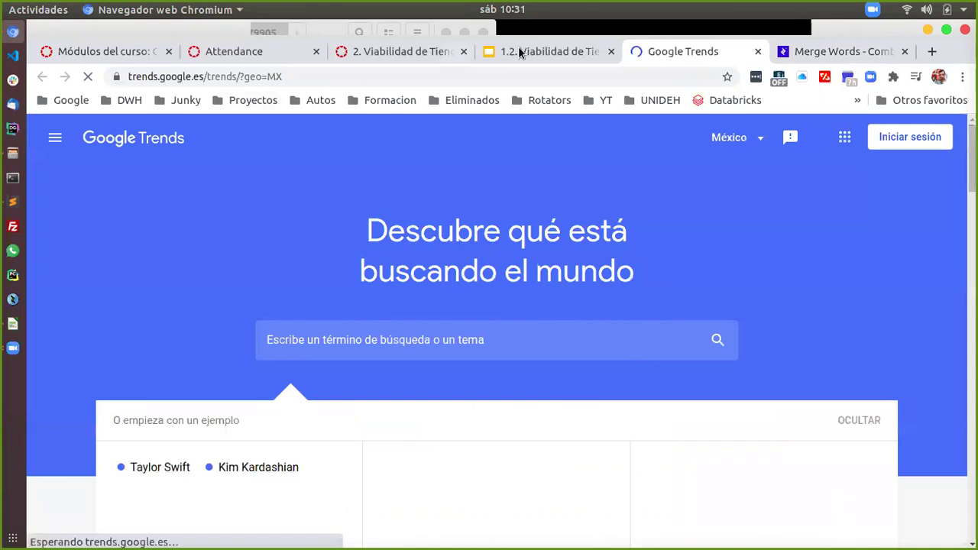
{"action": "left_click", "coordinate": [527, 51]}
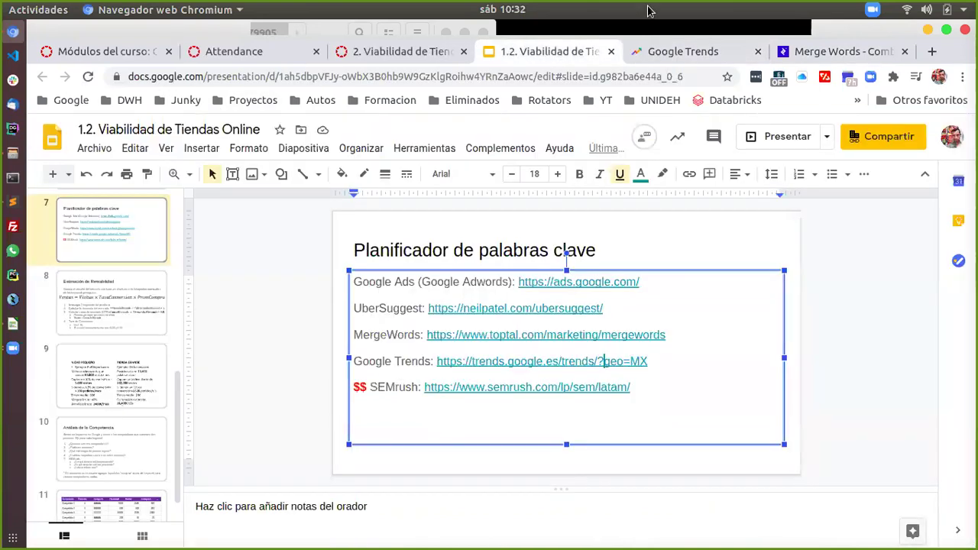
{"action": "left_click", "coordinate": [664, 50]}
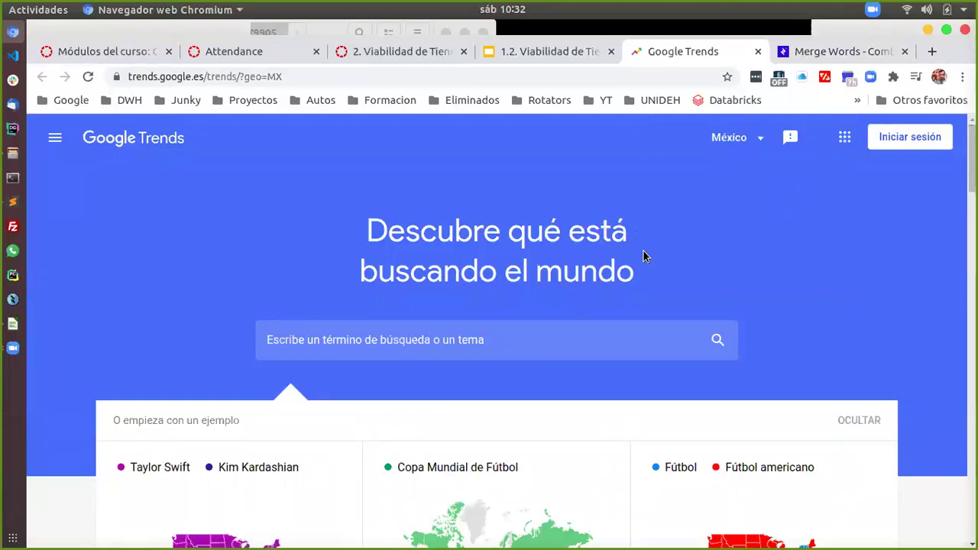
Look over the Google Trends home page, including its search field, example comparisons and featured stories.
{"action": "scroll", "coordinate": [644, 257], "scroll_direction": "down", "scroll_amount": 3}
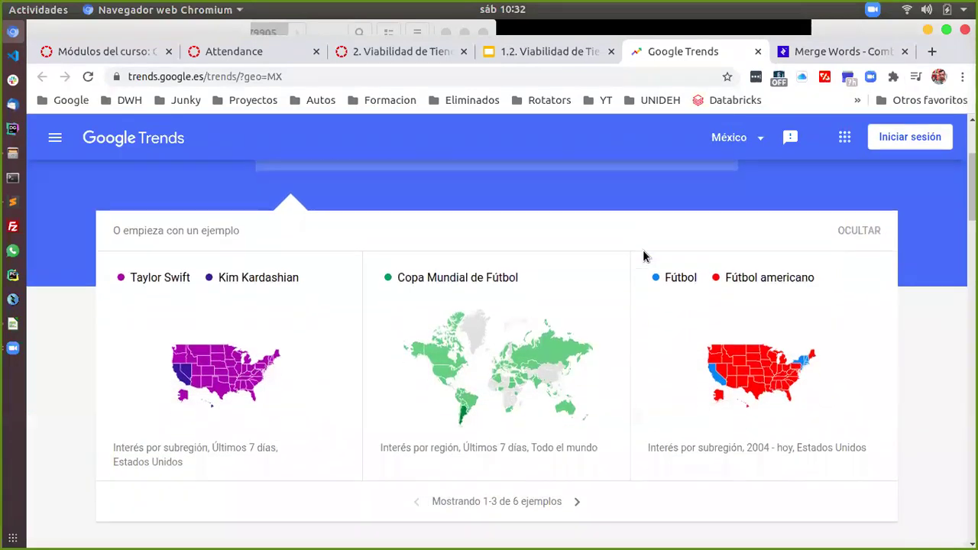
{"action": "scroll", "coordinate": [644, 257], "scroll_direction": "down", "scroll_amount": 5}
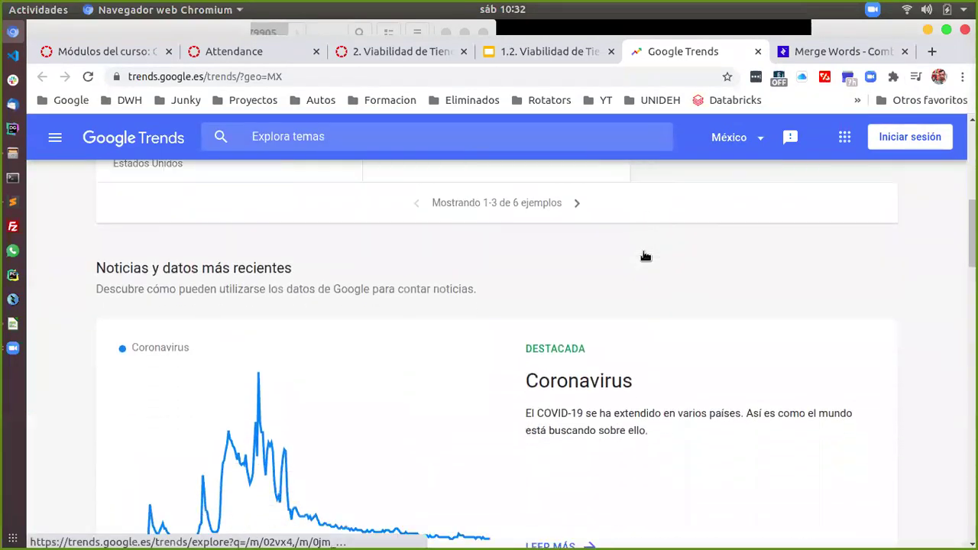
{"action": "scroll", "coordinate": [645, 257], "scroll_direction": "down", "scroll_amount": 4}
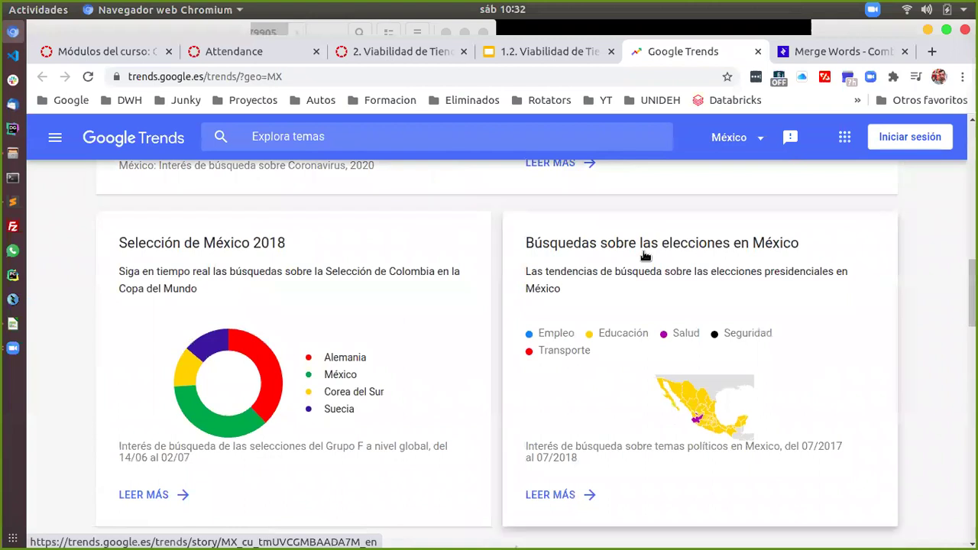
{"action": "scroll", "coordinate": [645, 257], "scroll_direction": "up", "scroll_amount": 3}
{"action": "scroll", "coordinate": [645, 255], "scroll_direction": "up", "scroll_amount": 9}
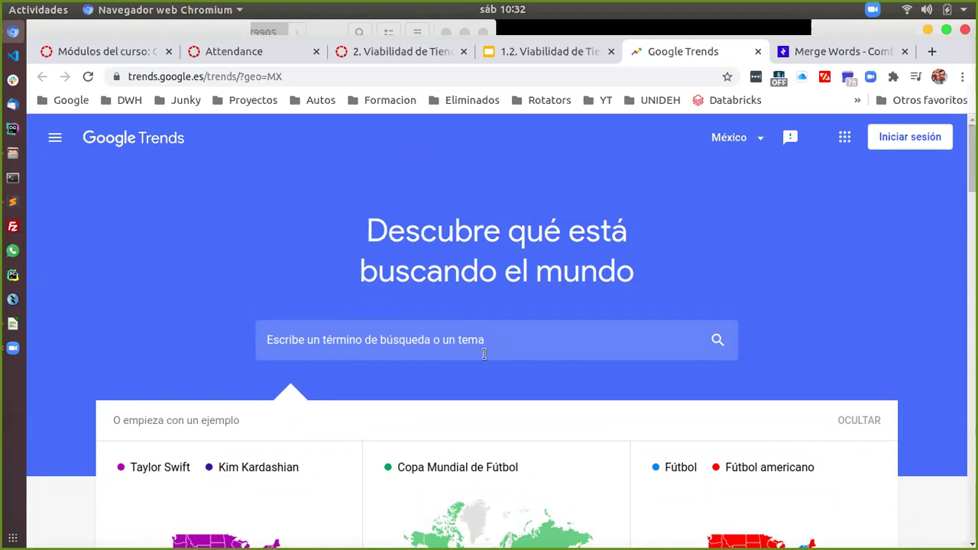
{"action": "scroll", "coordinate": [484, 354], "scroll_direction": "down", "scroll_amount": 3}
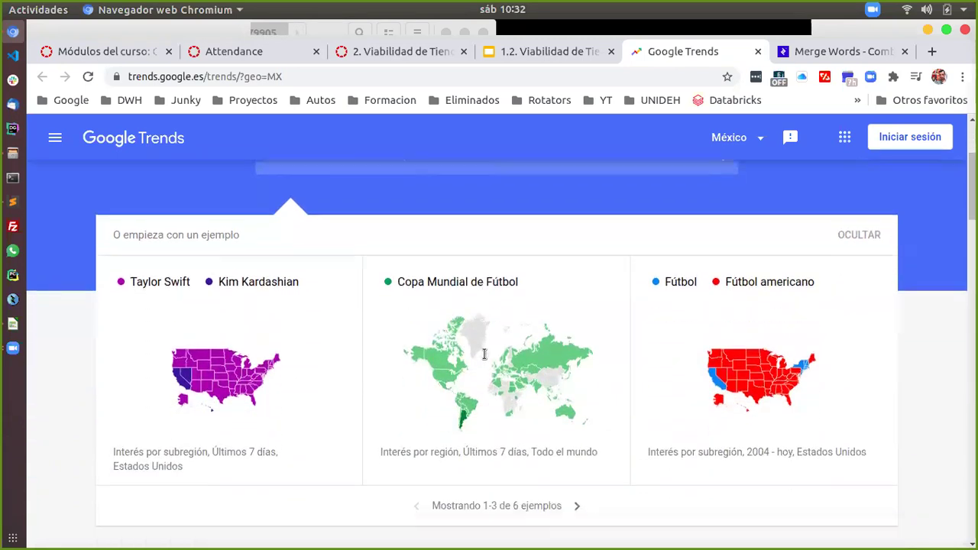
{"action": "scroll", "coordinate": [483, 354], "scroll_direction": "down", "scroll_amount": 1}
{"action": "scroll", "coordinate": [475, 360], "scroll_direction": "up", "scroll_amount": 2}
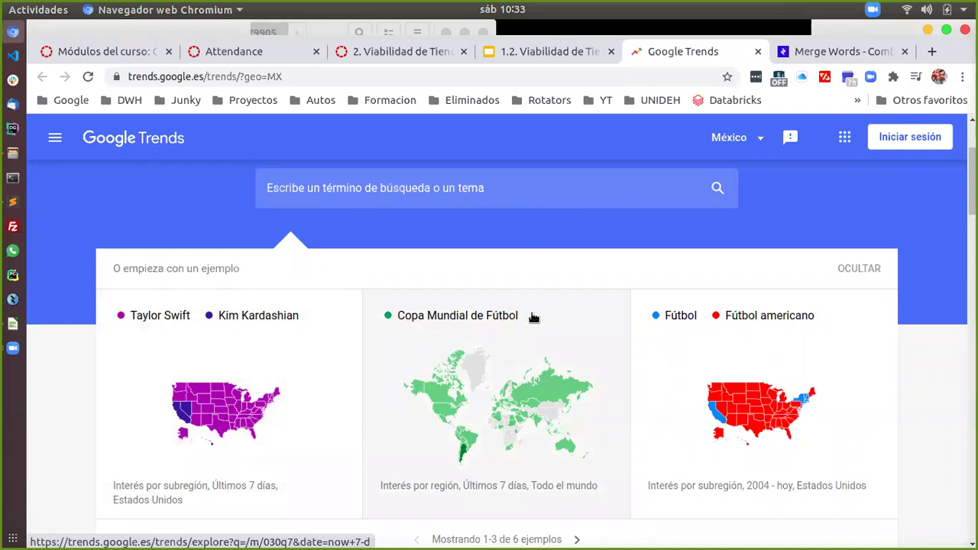
Examine the Coronavirus interest chart, the Mexico story cards and the "Últimas tendencias" list of recent searches.
{"action": "scroll", "coordinate": [541, 351], "scroll_direction": "down", "scroll_amount": 3}
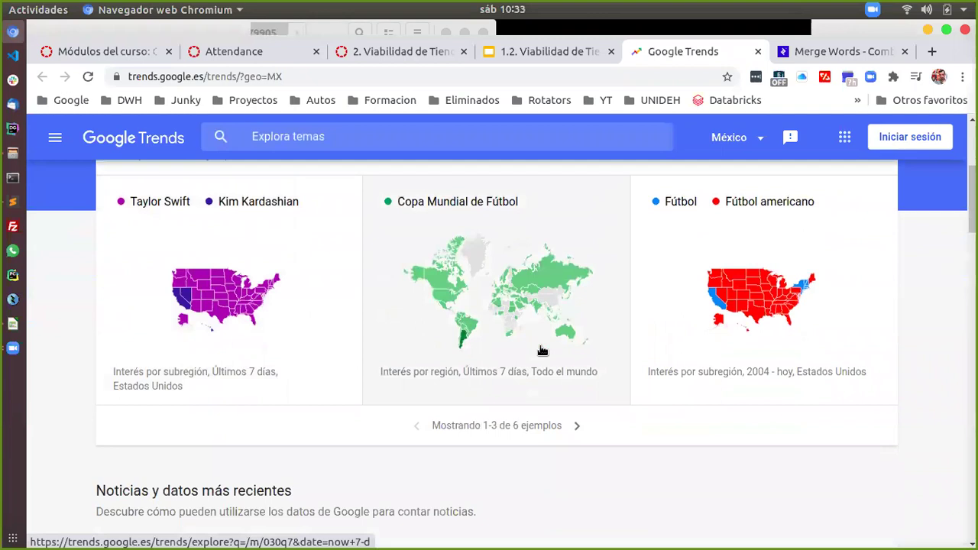
{"action": "scroll", "coordinate": [542, 350], "scroll_direction": "down", "scroll_amount": 9}
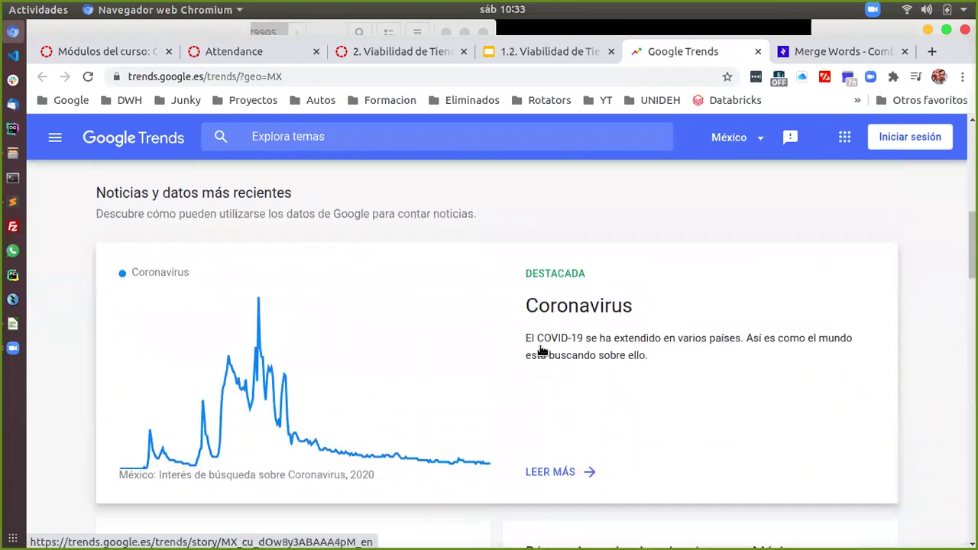
{"action": "scroll", "coordinate": [542, 351], "scroll_direction": "up", "scroll_amount": 1}
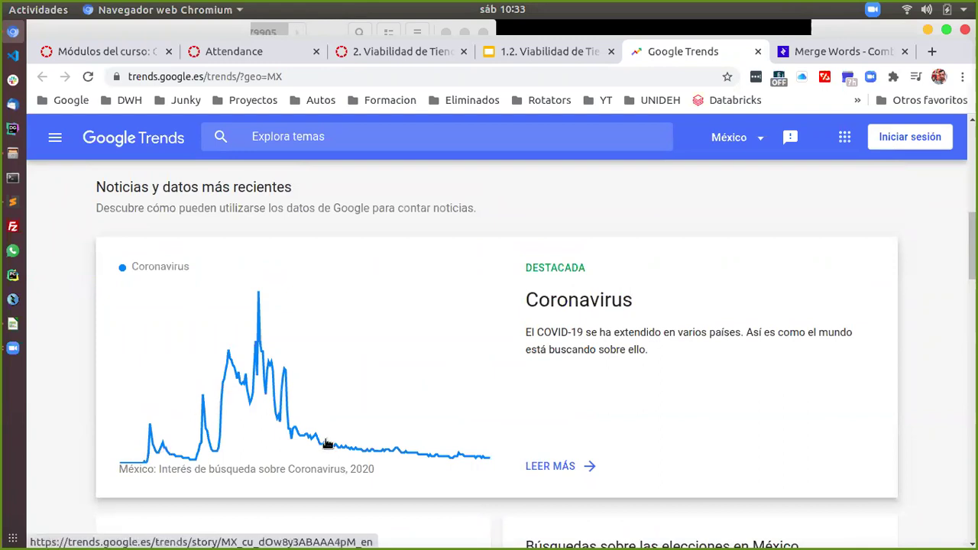
{"action": "scroll", "coordinate": [258, 405], "scroll_direction": "down", "scroll_amount": 7}
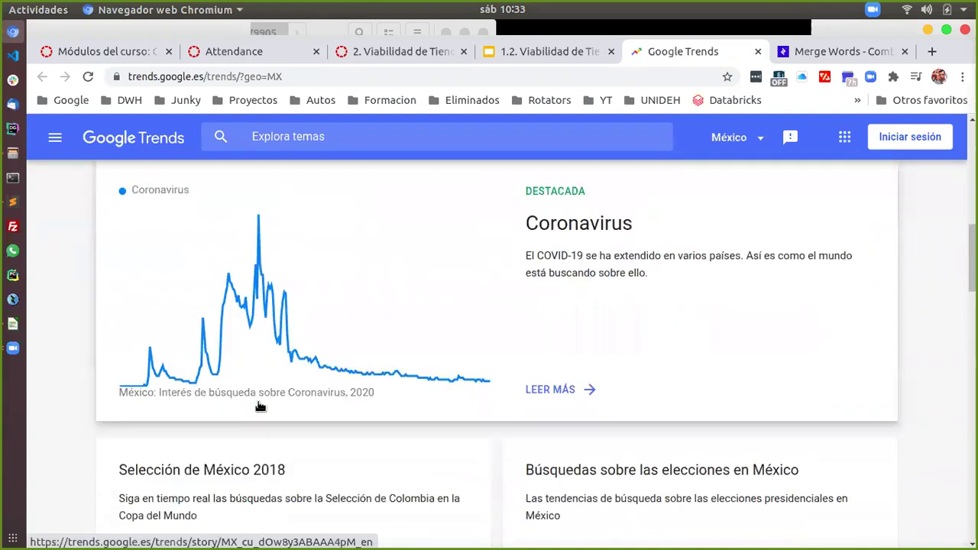
{"action": "scroll", "coordinate": [258, 405], "scroll_direction": "down", "scroll_amount": 2}
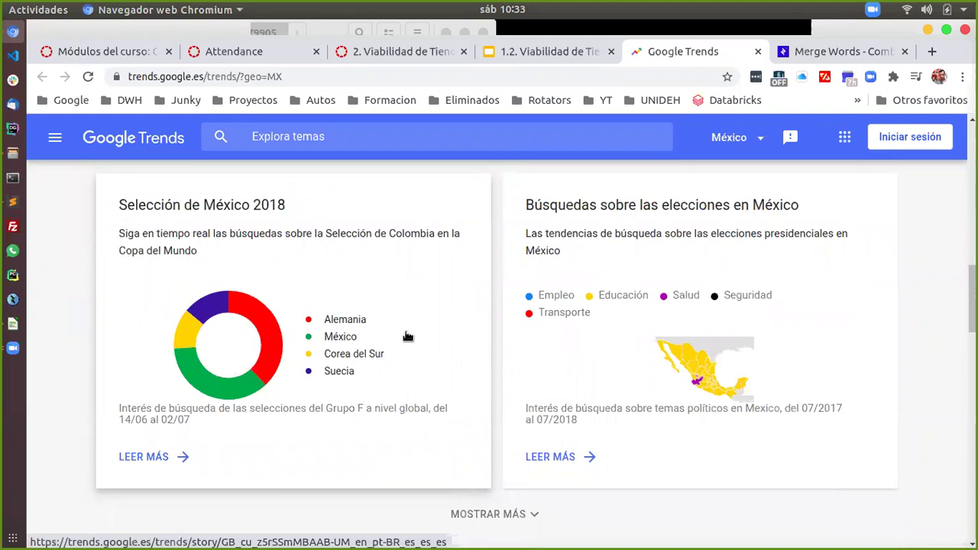
{"action": "scroll", "coordinate": [408, 337], "scroll_direction": "down", "scroll_amount": 8}
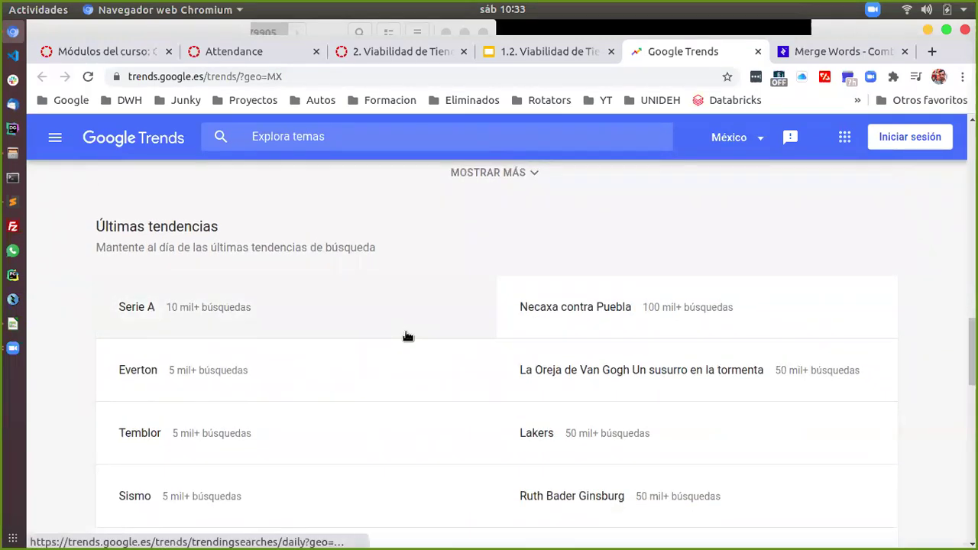
{"action": "scroll", "coordinate": [408, 337], "scroll_direction": "down", "scroll_amount": 3}
{"action": "scroll", "coordinate": [409, 337], "scroll_direction": "down", "scroll_amount": 10}
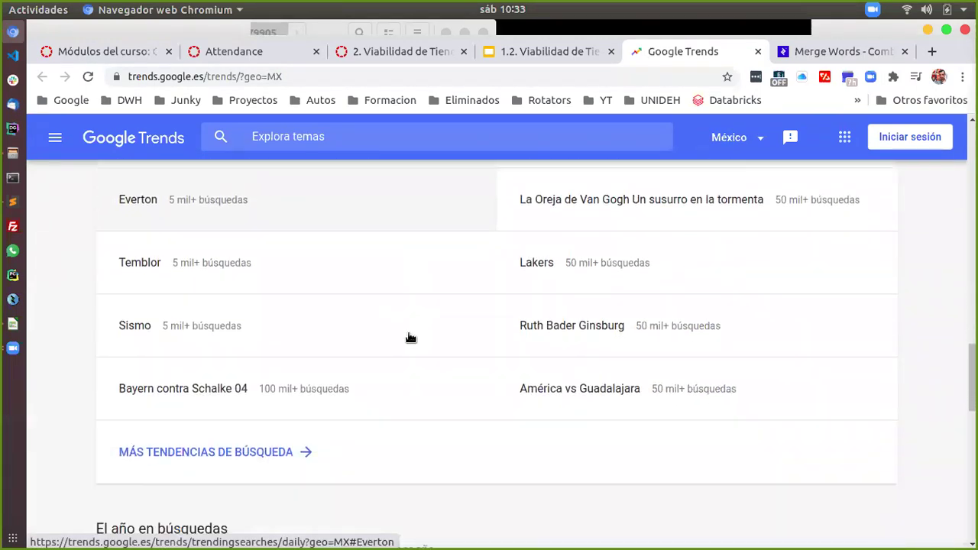
Skim the rest of the Google Trends home page, including "El año en búsquedas" and Google News Initiative, and return to its main search field.
{"action": "scroll", "coordinate": [408, 337], "scroll_direction": "down", "scroll_amount": 10}
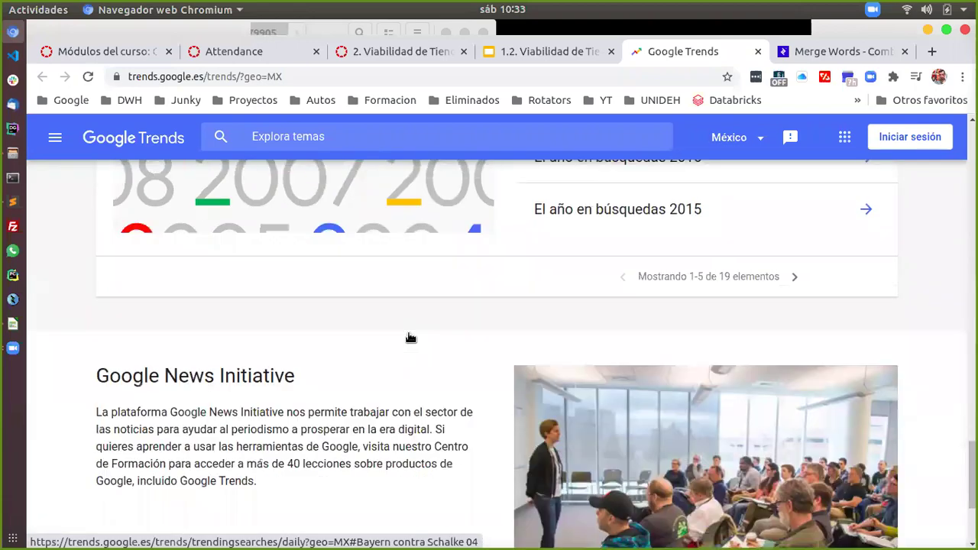
{"action": "scroll", "coordinate": [408, 334], "scroll_direction": "up", "scroll_amount": 3}
{"action": "scroll", "coordinate": [408, 333], "scroll_direction": "up", "scroll_amount": 20}
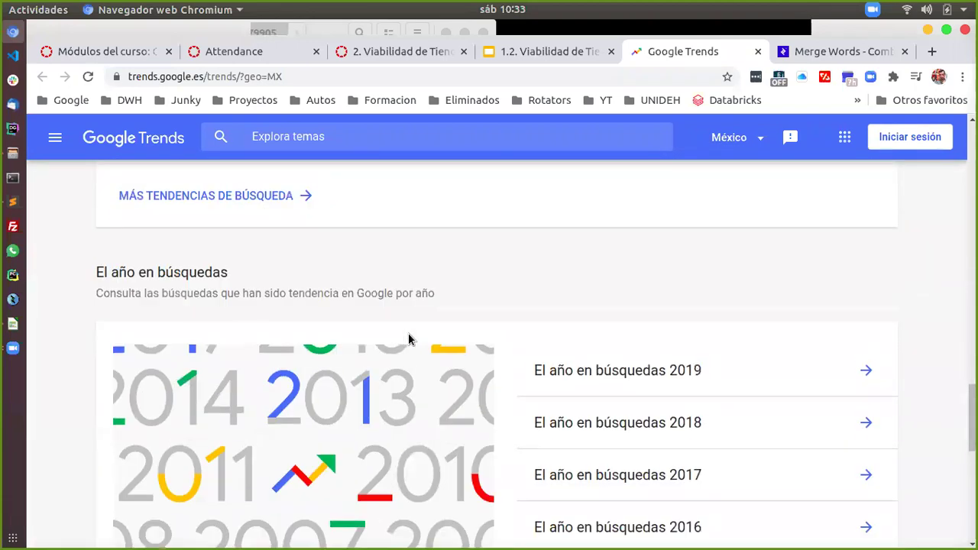
{"action": "scroll", "coordinate": [408, 333], "scroll_direction": "up", "scroll_amount": 10}
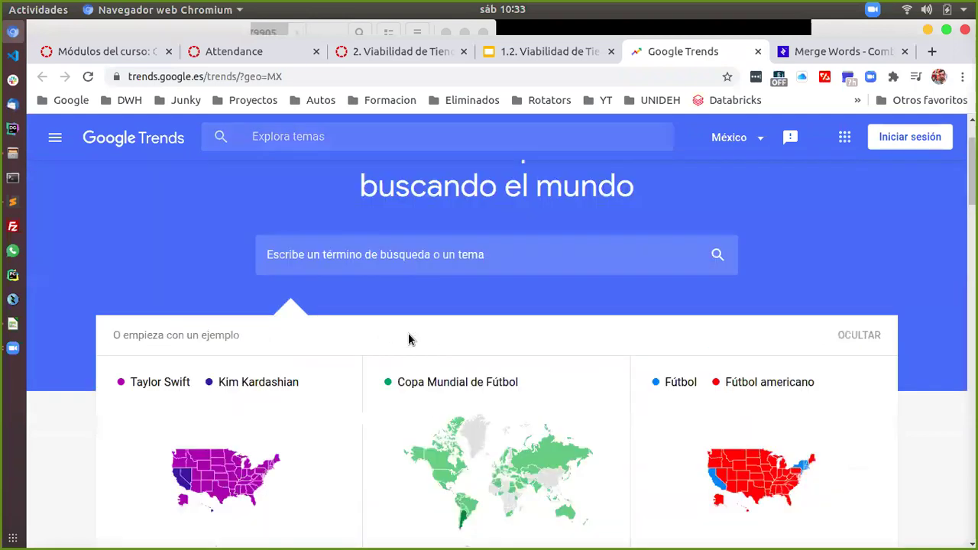
Switch to the LibreOffice Calc keyword spreadsheet and copy the keyword "dispensador de alimento" from cell A2 of Hoja2.
{"action": "left_click", "coordinate": [12, 205]}
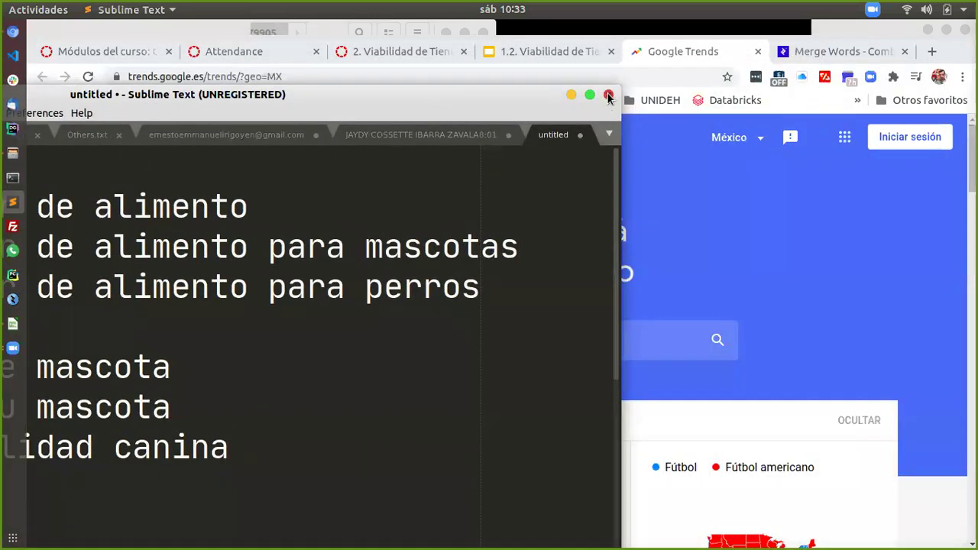
{"action": "left_click", "coordinate": [604, 94]}
{"action": "left_click", "coordinate": [13, 323]}
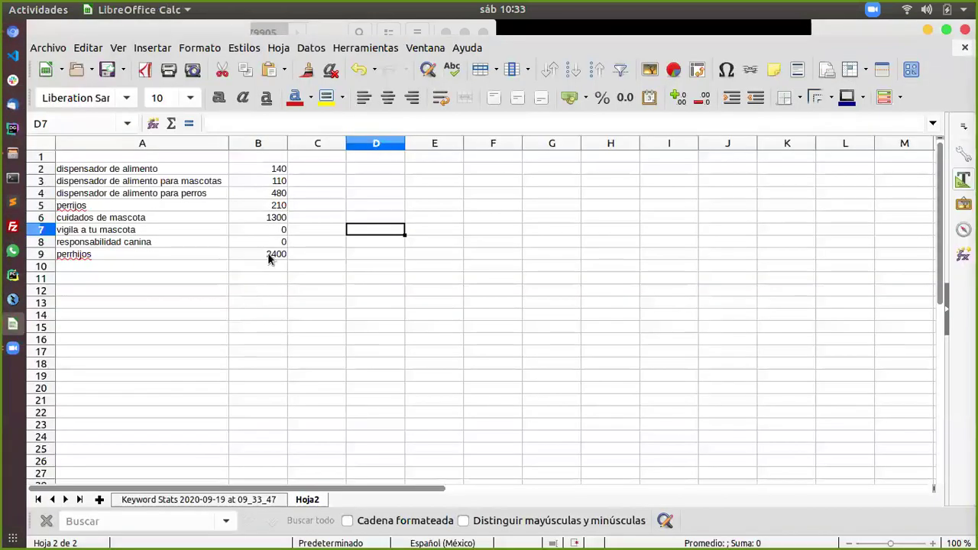
{"action": "left_click", "coordinate": [106, 170]}
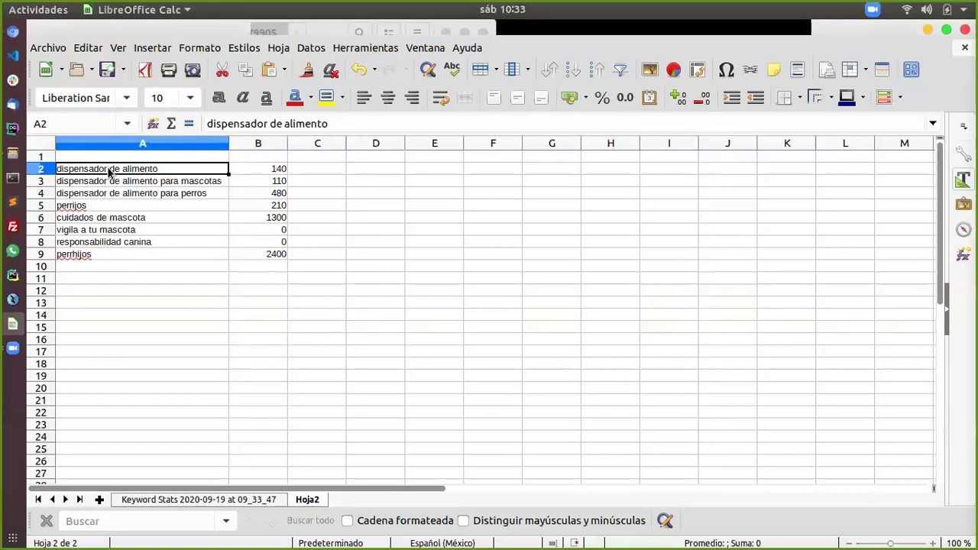
{"action": "key", "text": "ctrl+c"}
Return to Google Trends in the browser and explore the copied keyword "dispensador de alimento" as a search term.
{"action": "key", "text": "alt+Tab"}
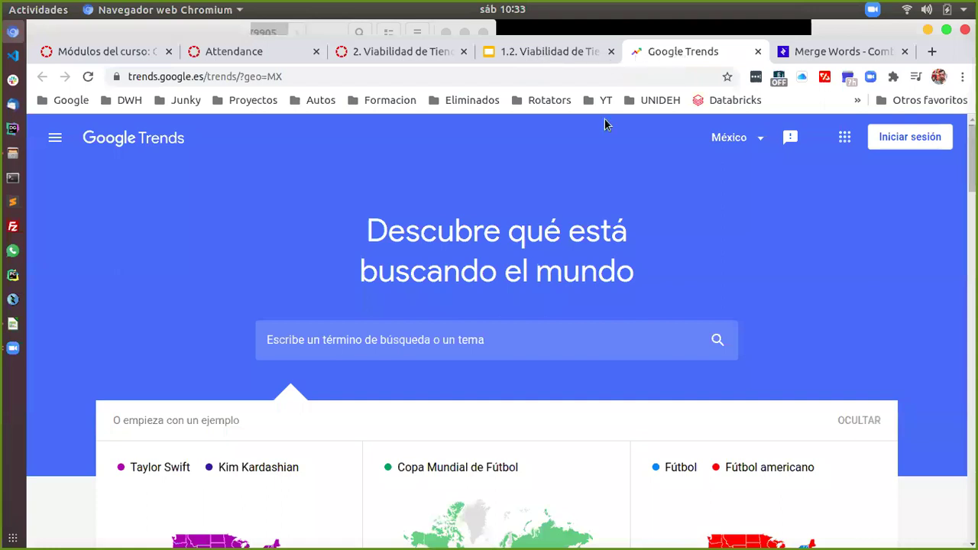
{"action": "key", "text": "alt+Tab"}
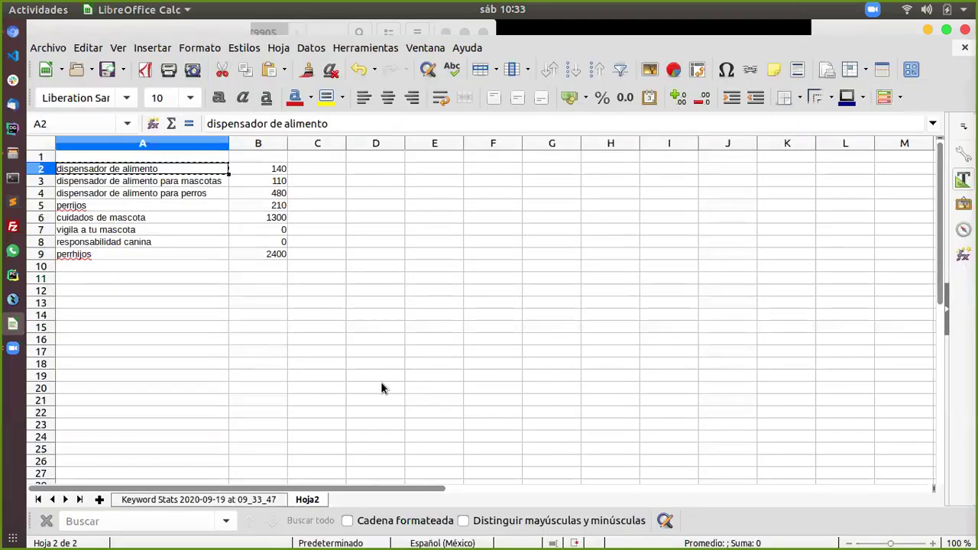
{"action": "key", "text": "alt+Tab"}
{"action": "left_click", "coordinate": [382, 342]}
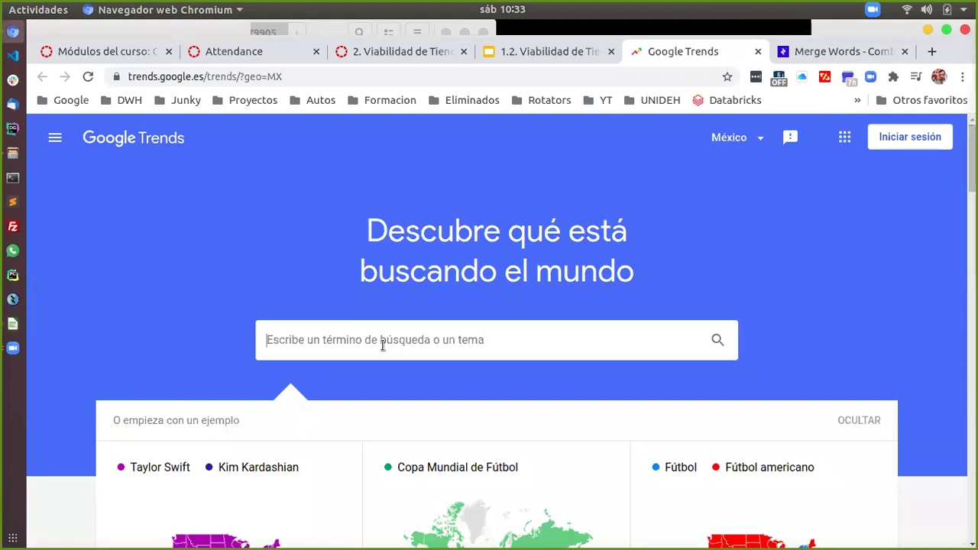
{"action": "key", "text": "ctrl+v"}
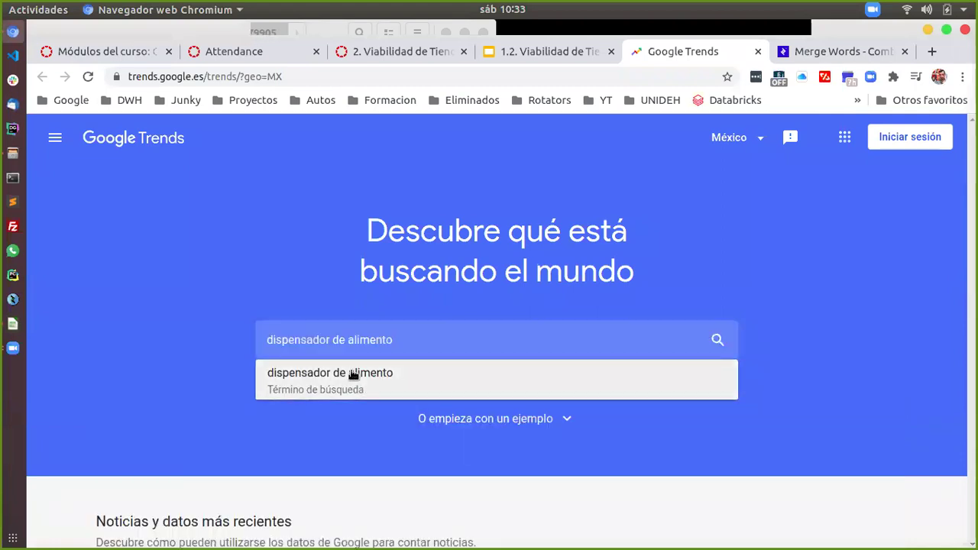
{"action": "left_click", "coordinate": [353, 374]}
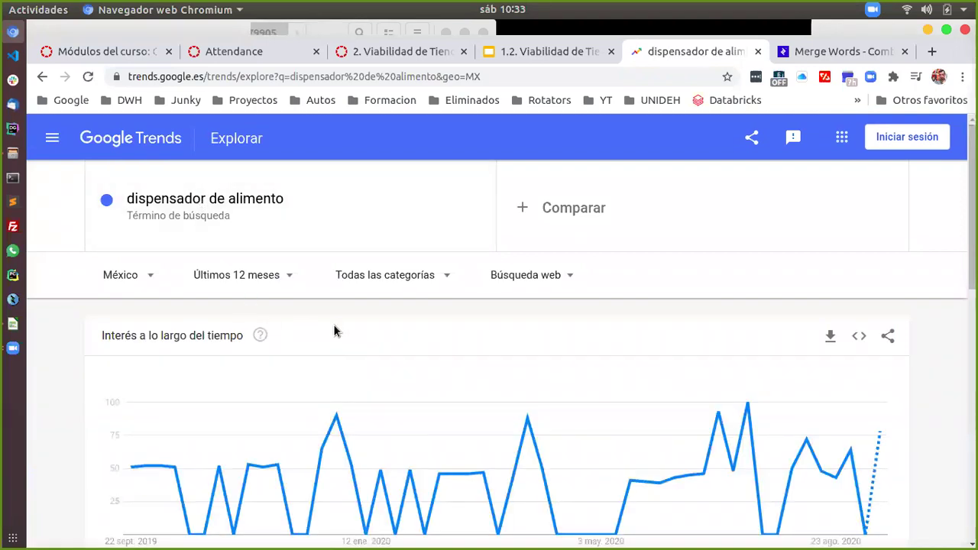
Review the 12-month interest chart for "dispensador de alimento", its filters and the geo=MX parameter in the page address.
{"action": "scroll", "coordinate": [64, 378], "scroll_direction": "down", "scroll_amount": 3}
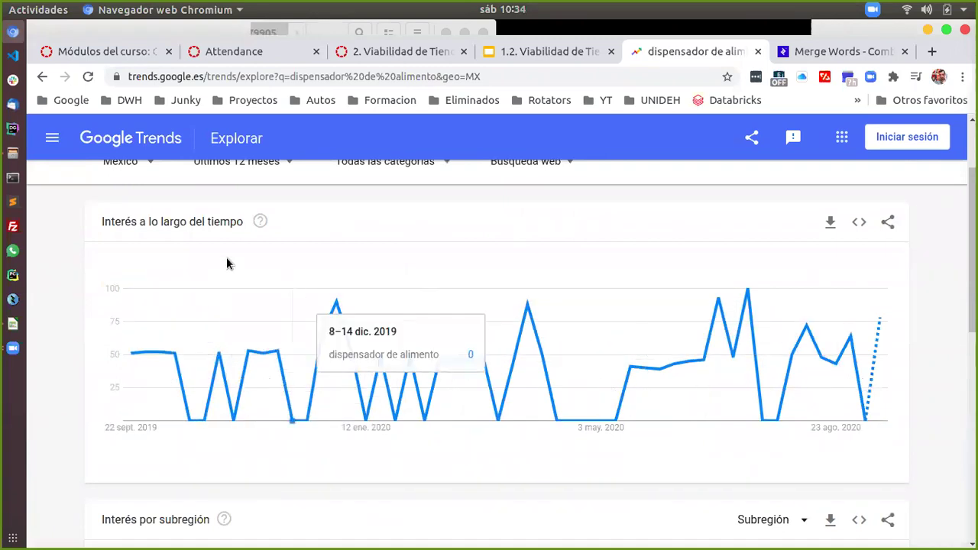
{"action": "scroll", "coordinate": [222, 258], "scroll_direction": "up", "scroll_amount": 3}
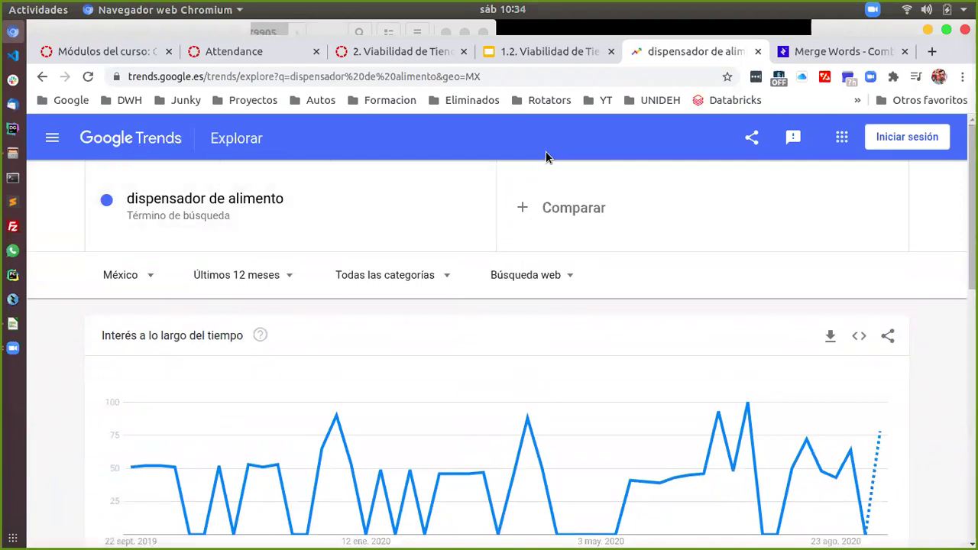
{"action": "left_click", "coordinate": [842, 137]}
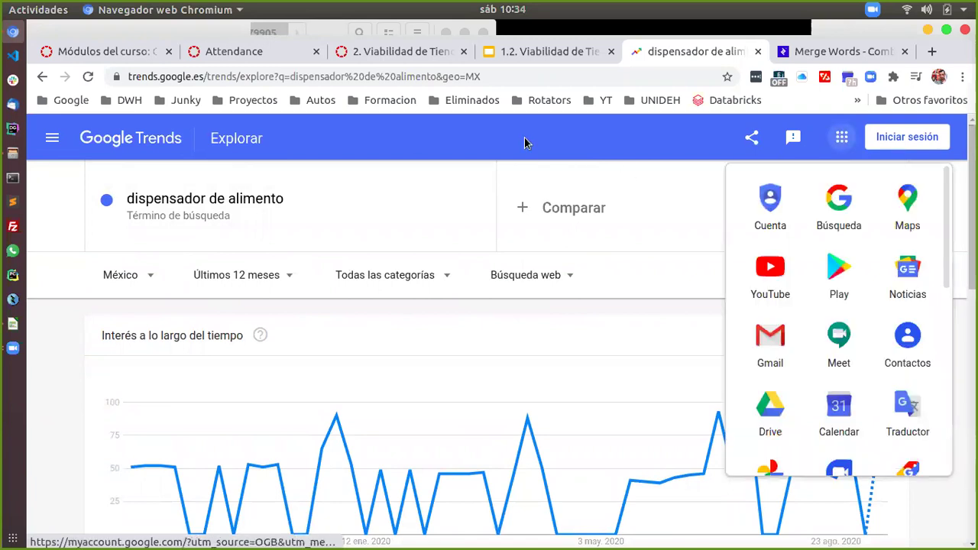
{"action": "left_click", "coordinate": [287, 138]}
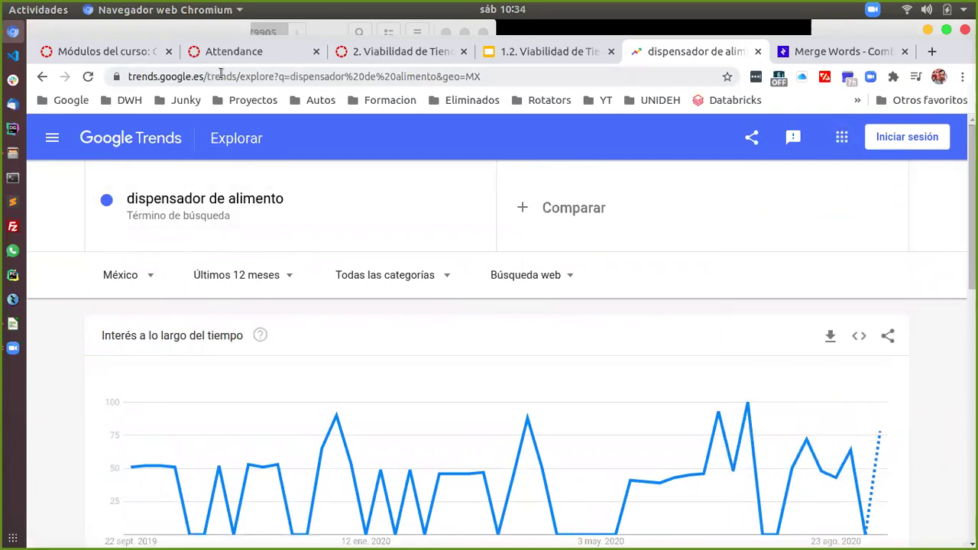
{"action": "left_click_drag", "start_coordinate": [446, 76], "coordinate": [489, 77]}
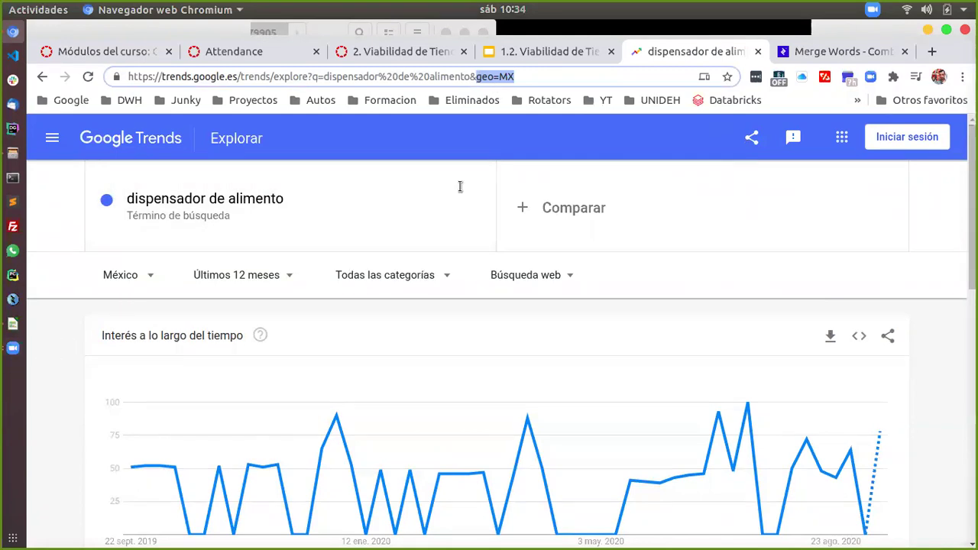
{"action": "left_click", "coordinate": [227, 276]}
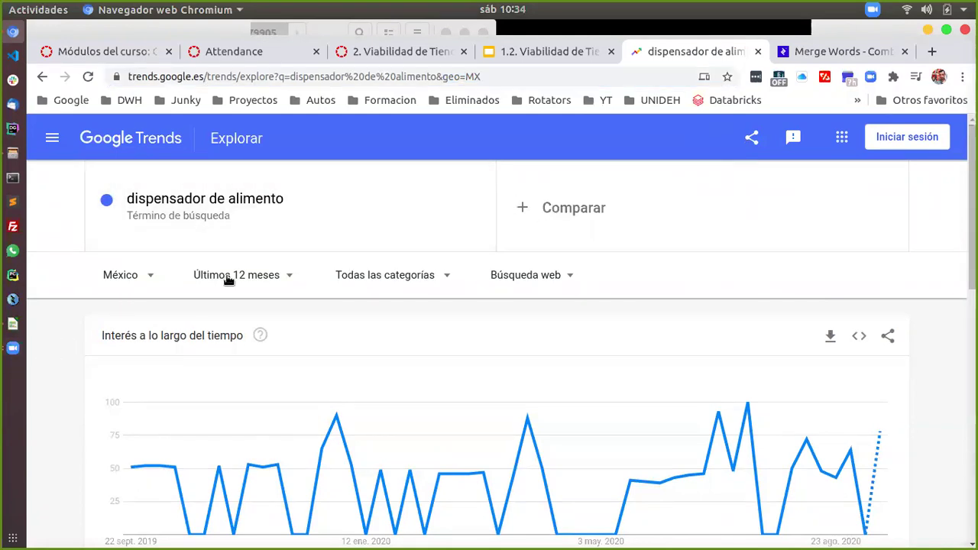
{"action": "left_click", "coordinate": [461, 328]}
{"action": "scroll", "coordinate": [370, 316], "scroll_direction": "down", "scroll_amount": 2}
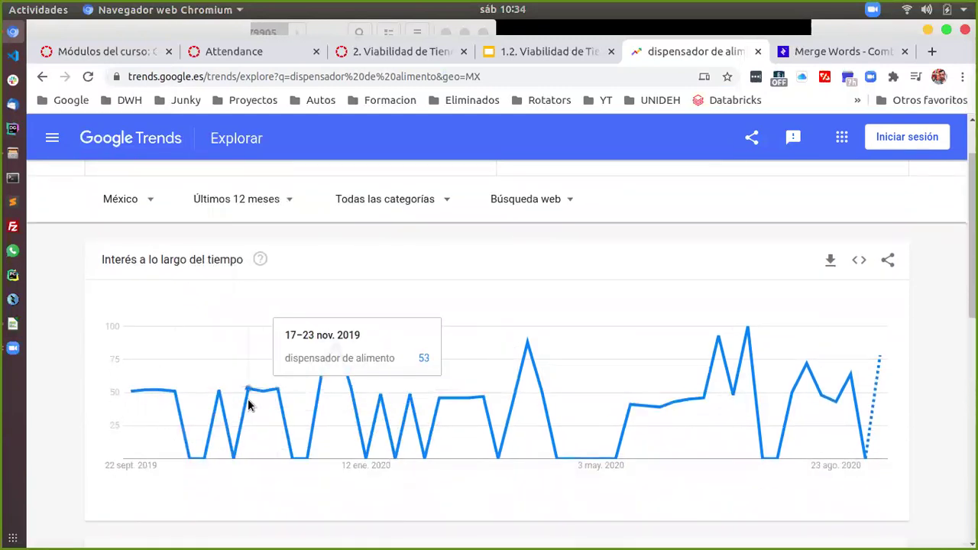
{"action": "scroll", "coordinate": [314, 296], "scroll_direction": "up", "scroll_amount": 2}
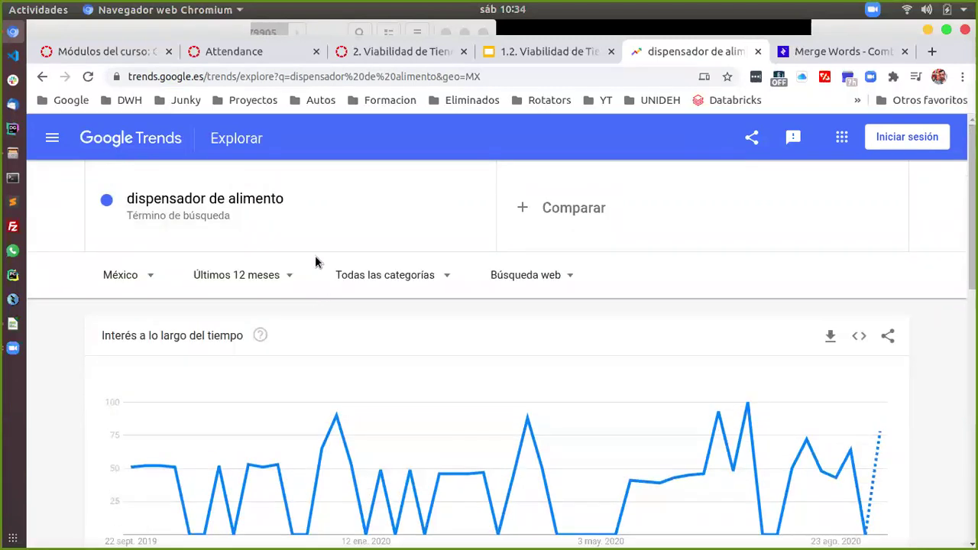
Set the time range to "Últimos 5 años" and inspect the peaks on the interest chart for "dispensador de alimento".
{"action": "left_click", "coordinate": [280, 274]}
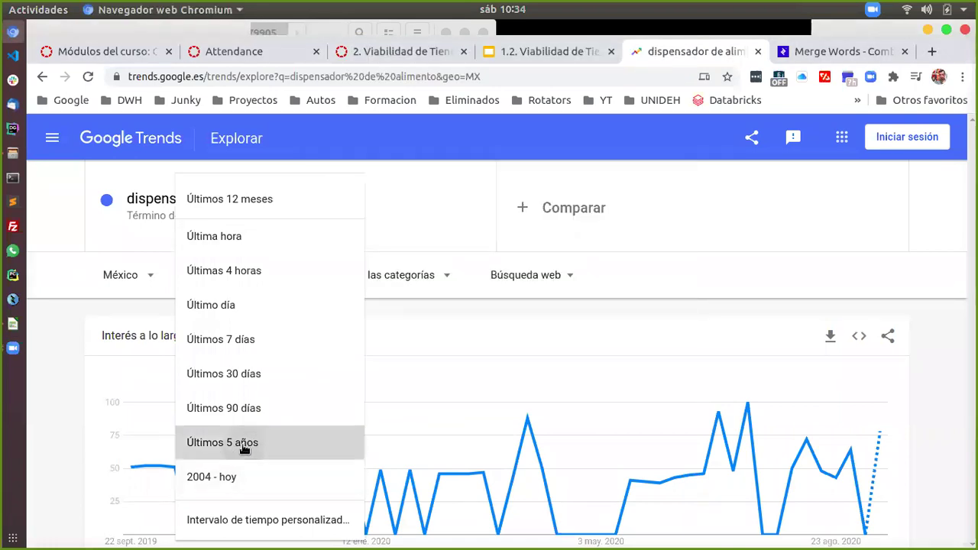
{"action": "left_click", "coordinate": [245, 442]}
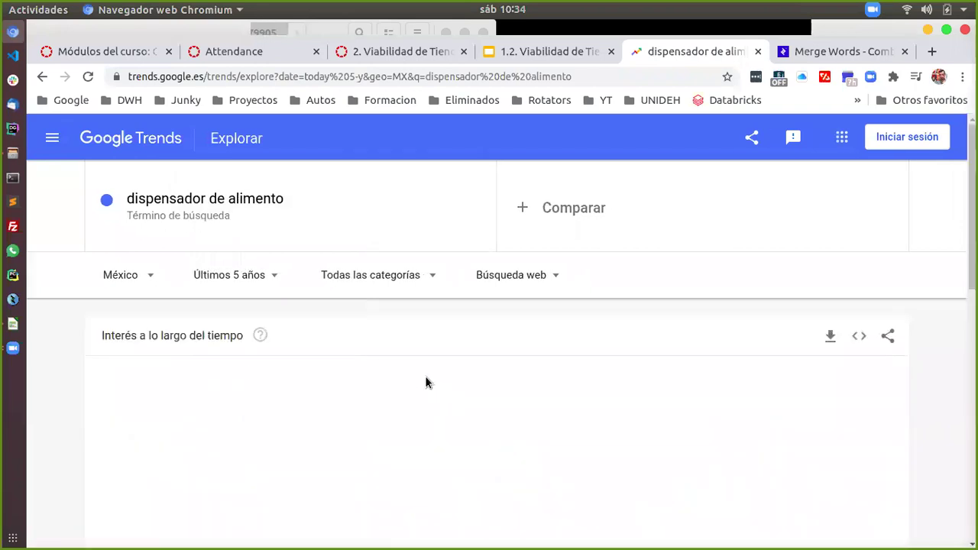
{"action": "scroll", "coordinate": [63, 370], "scroll_direction": "down", "scroll_amount": 2}
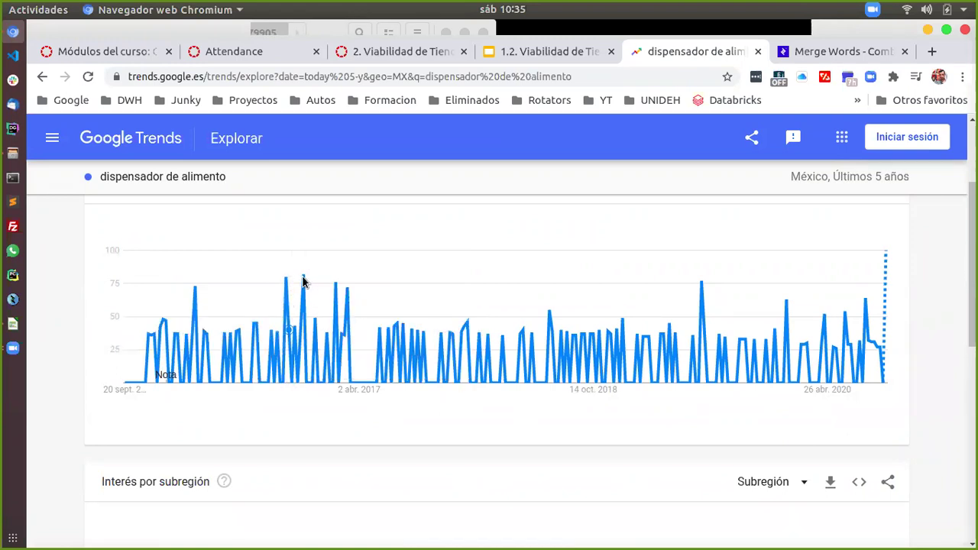
{"action": "mouse_move", "coordinate": [306, 282]}
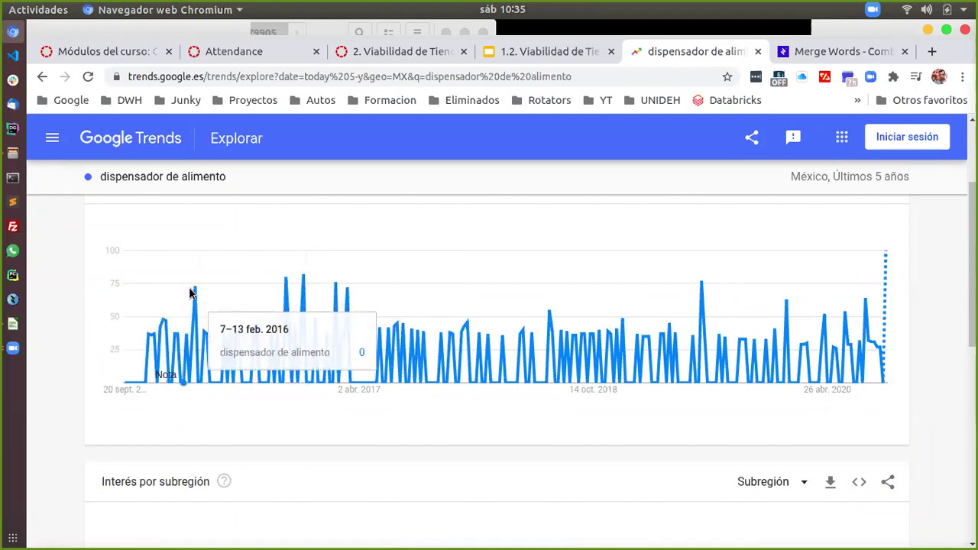
{"action": "mouse_move", "coordinate": [197, 297]}
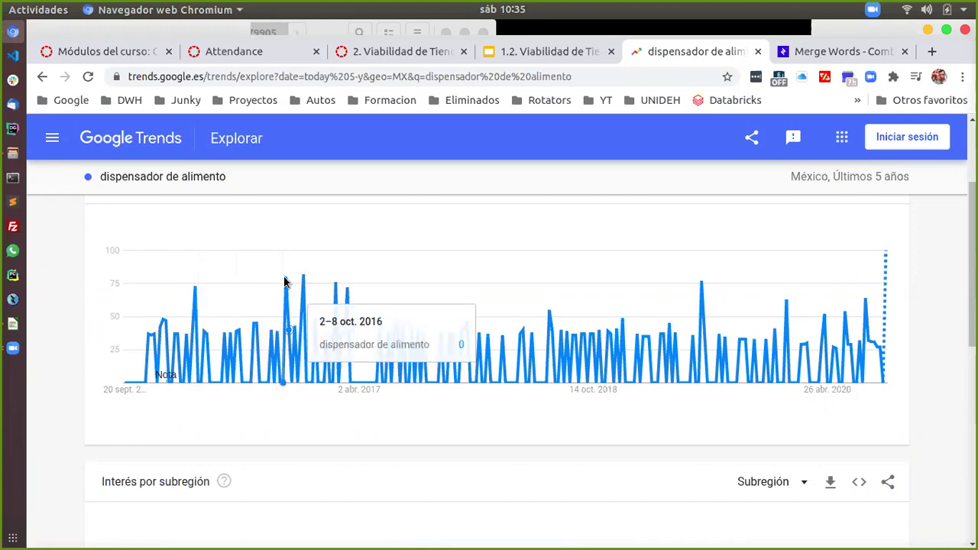
{"action": "mouse_move", "coordinate": [340, 288]}
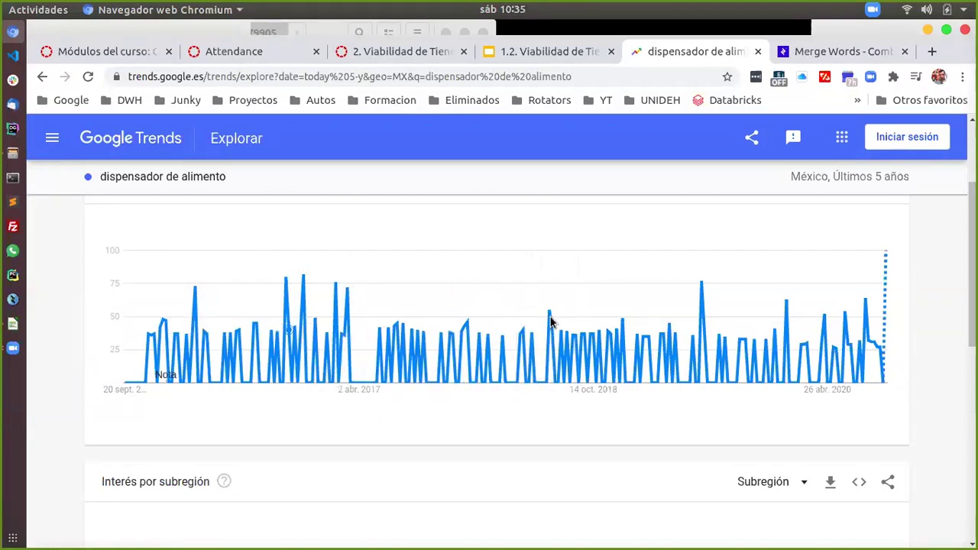
{"action": "mouse_move", "coordinate": [546, 321]}
{"action": "mouse_move", "coordinate": [704, 290]}
{"action": "scroll", "coordinate": [75, 371], "scroll_direction": "up", "scroll_amount": 2}
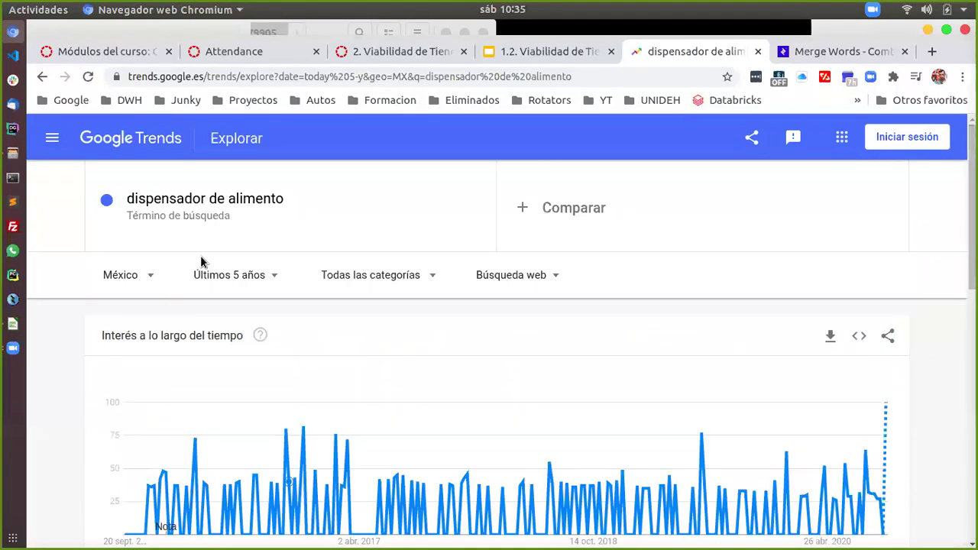
Replace the search term "dispensador de alimento" with "audifonos" and load its trend.
{"action": "left_click", "coordinate": [418, 205]}
{"action": "key", "text": "ctrl+c"}
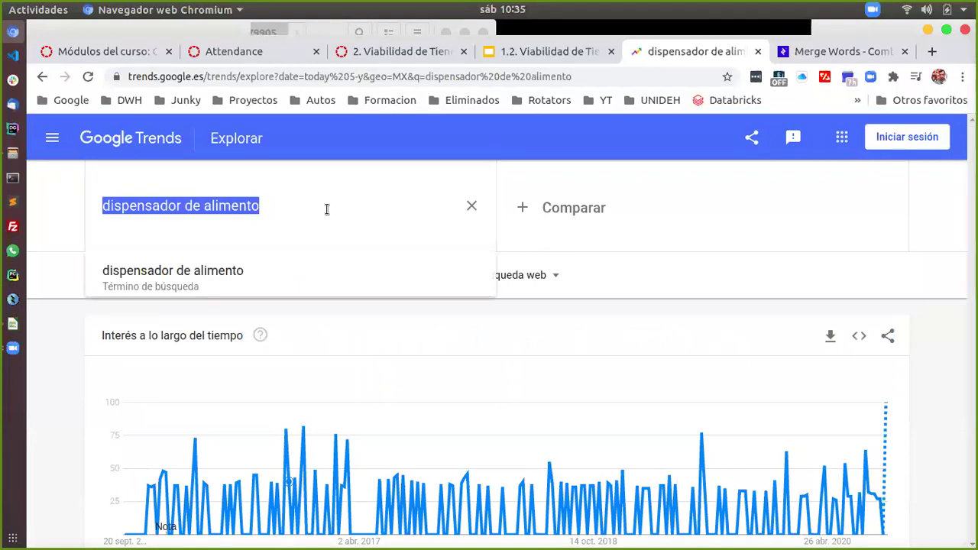
{"action": "type", "text": "audi"}
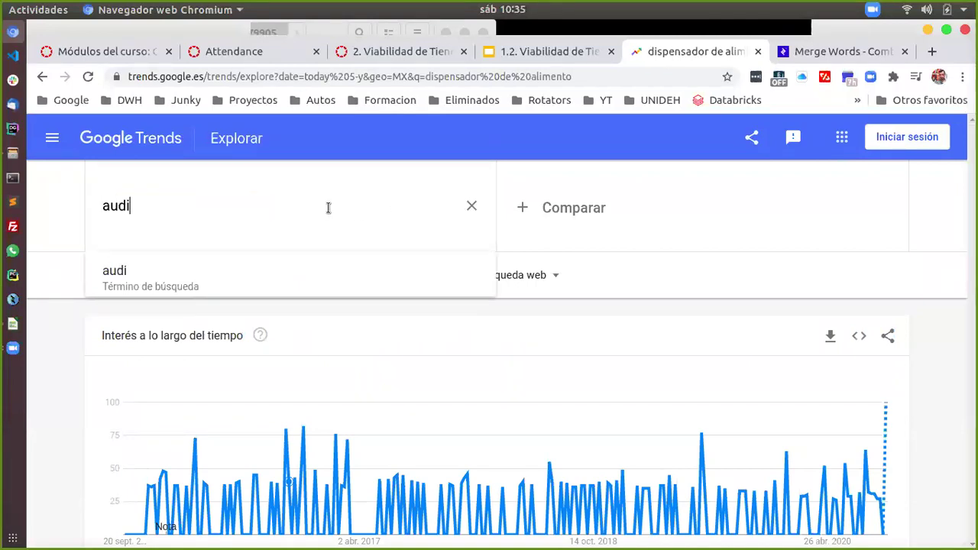
{"action": "type", "text": "fonos"}
{"action": "key", "text": "Return"}
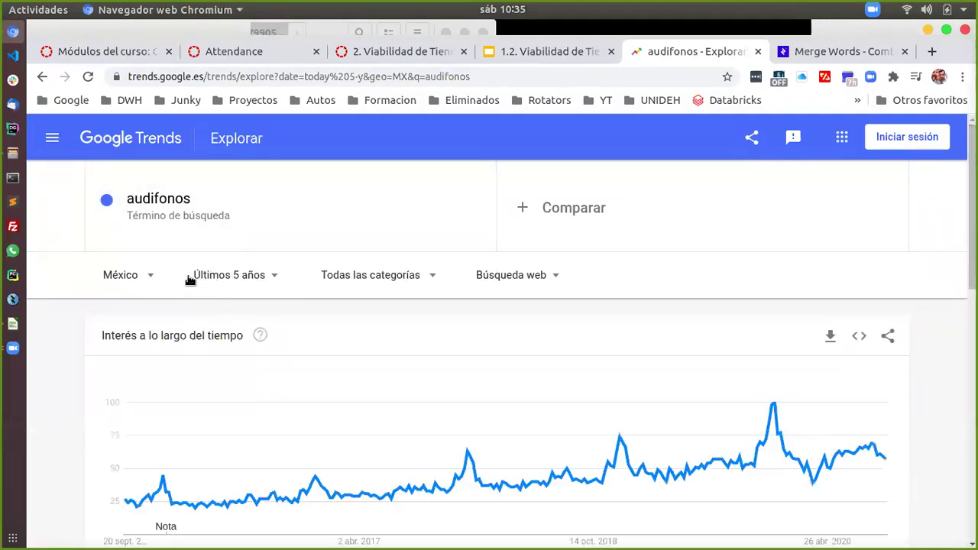
Inspect the date and interest value of each yearly peak on the five-year "audifonos" chart.
{"action": "mouse_move", "coordinate": [301, 525]}
{"action": "scroll", "coordinate": [76, 493], "scroll_direction": "down", "scroll_amount": 2}
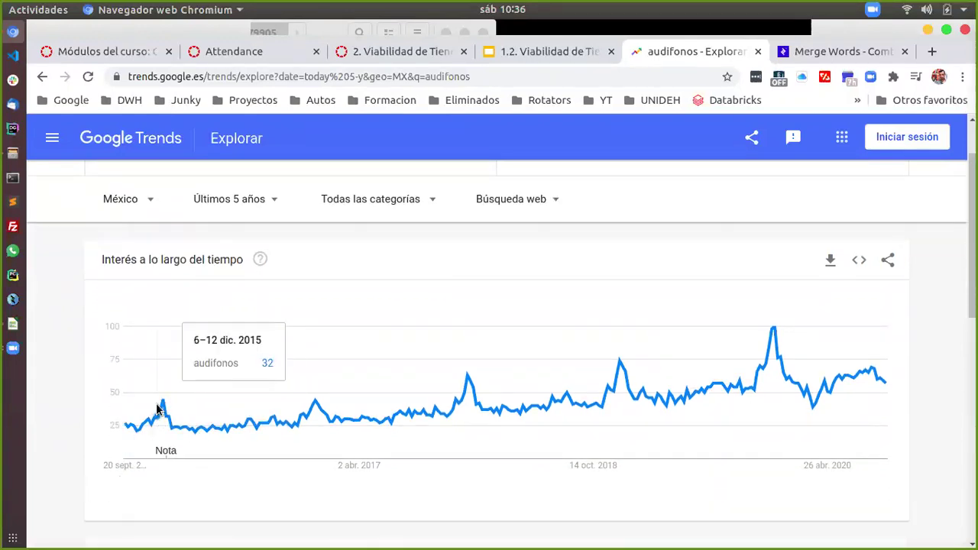
{"action": "mouse_move", "coordinate": [161, 405]}
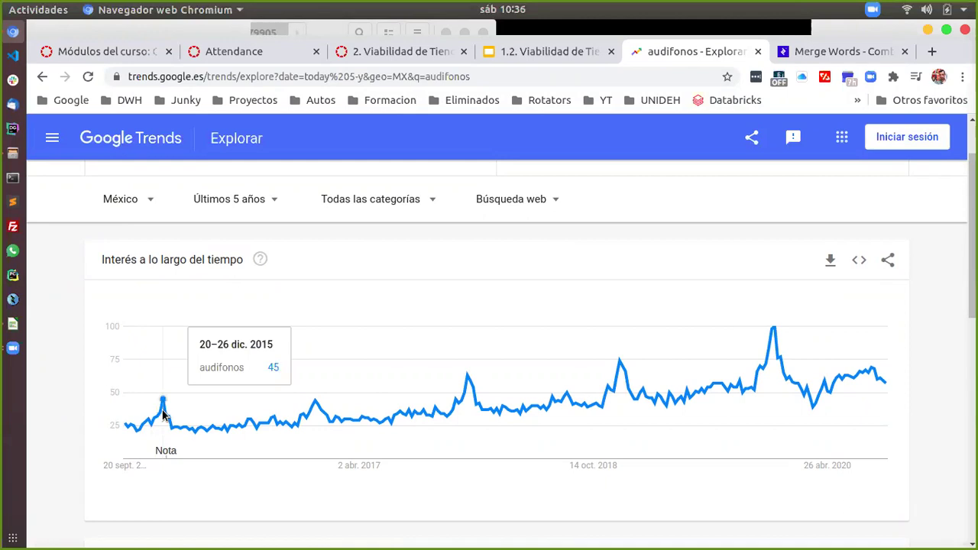
{"action": "mouse_move", "coordinate": [320, 419]}
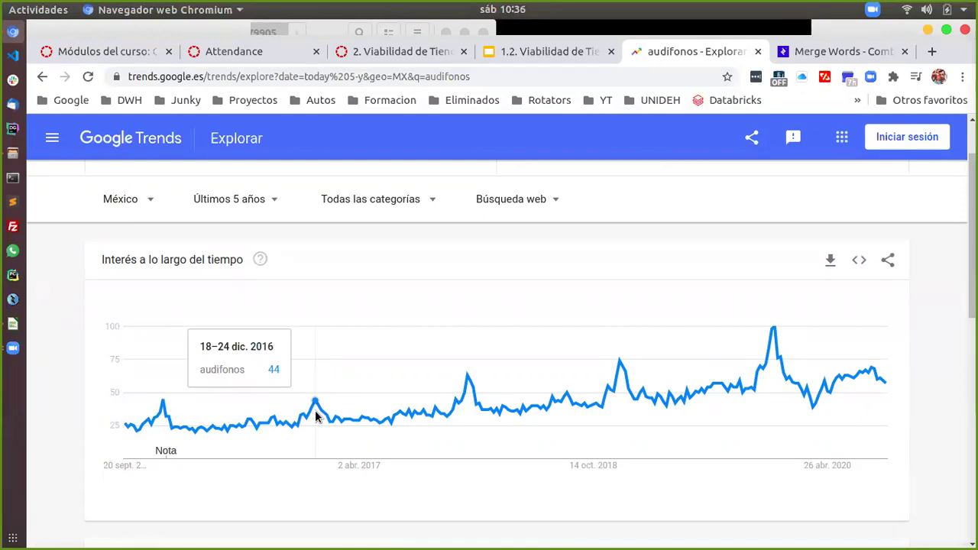
{"action": "mouse_move", "coordinate": [472, 386]}
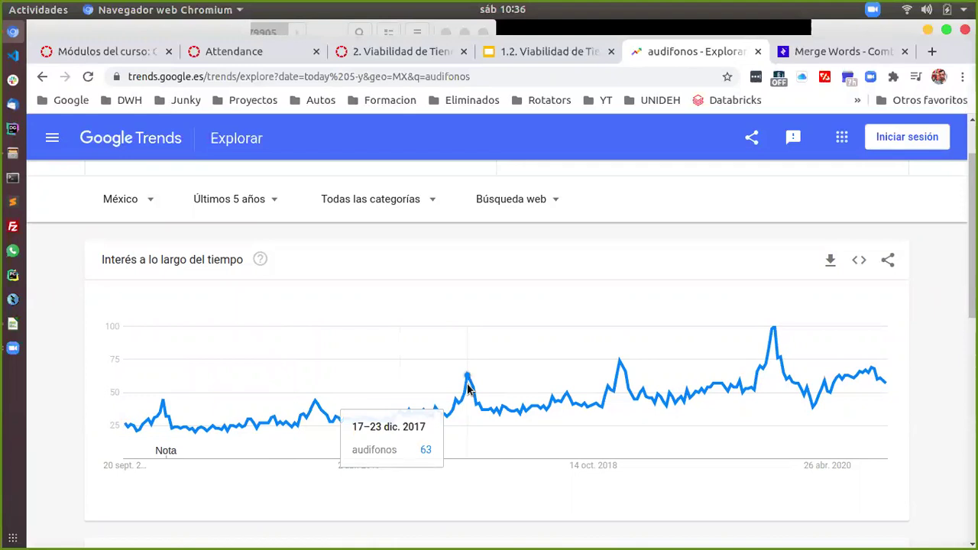
{"action": "mouse_move", "coordinate": [620, 378]}
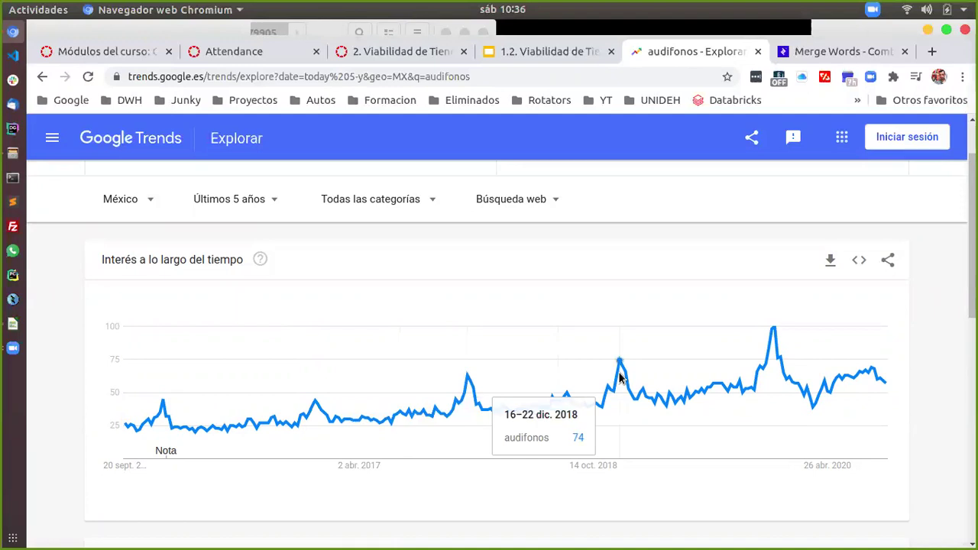
{"action": "mouse_move", "coordinate": [772, 353]}
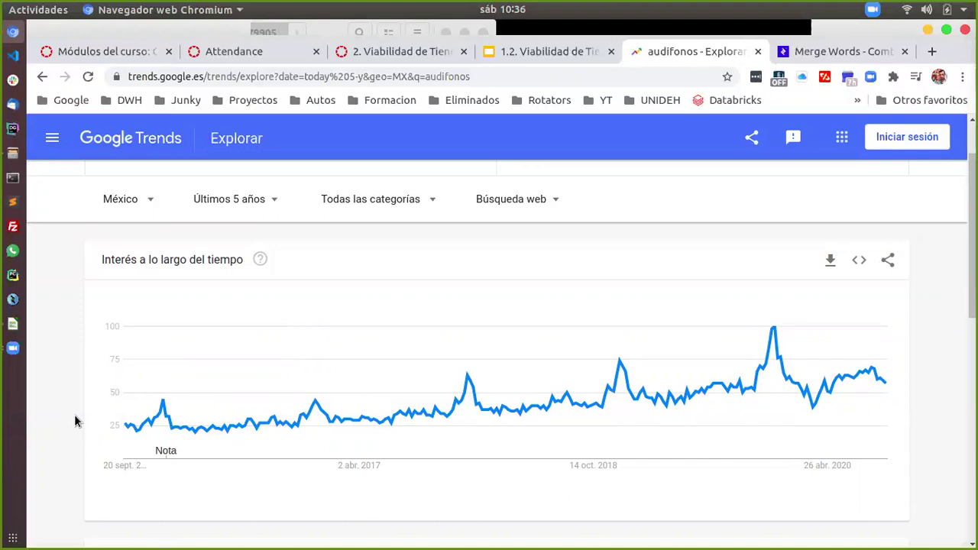
Replace the search term "audifonos" with "dispensador de alimento" from the LibreOffice Calc keyword list and view its five-year trend.
{"action": "scroll", "coordinate": [75, 420], "scroll_direction": "up", "scroll_amount": 2}
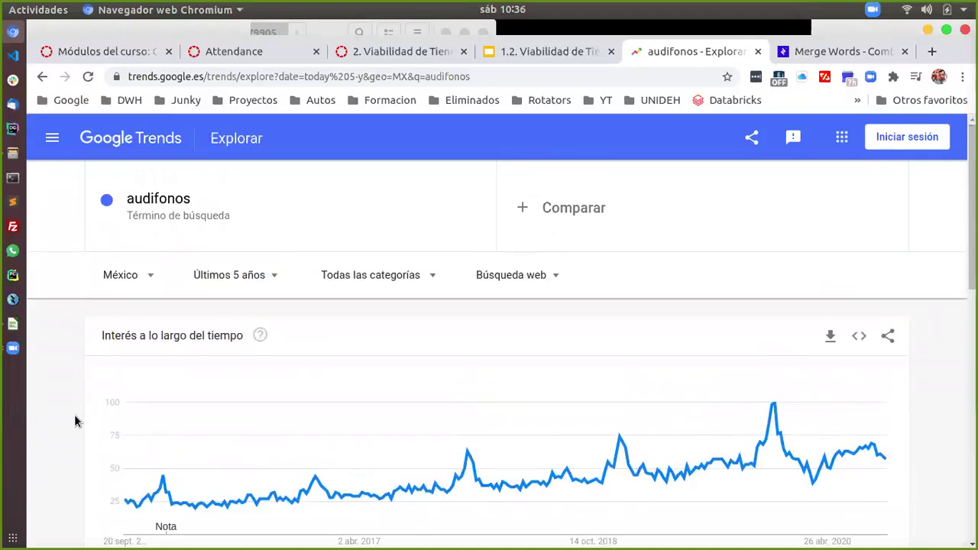
{"action": "left_click", "coordinate": [280, 215]}
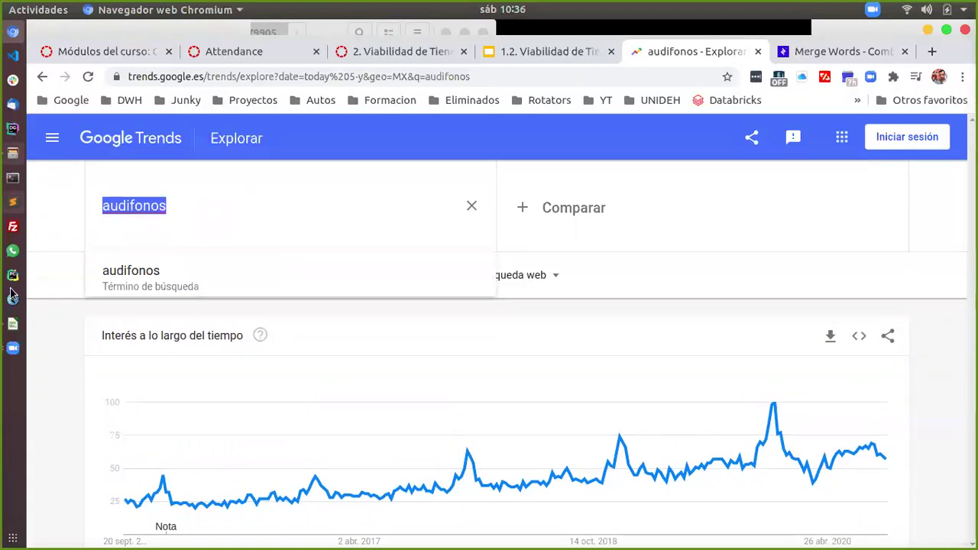
{"action": "left_click", "coordinate": [15, 327]}
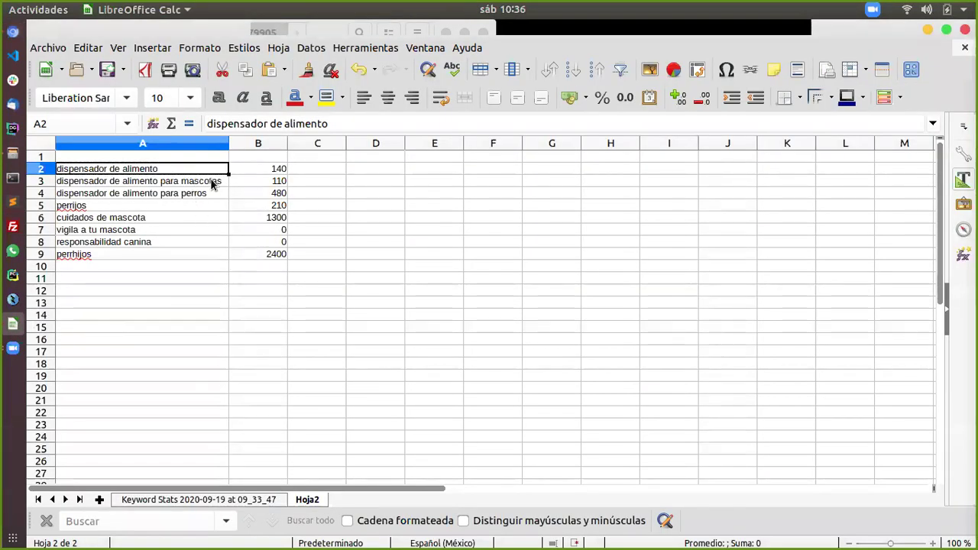
{"action": "key", "text": "alt+Tab"}
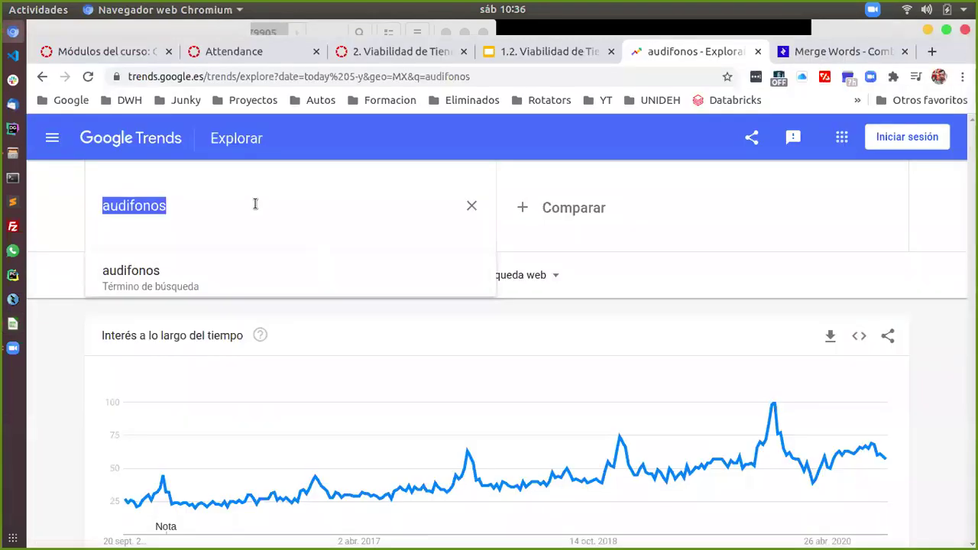
{"action": "key", "text": "ctrl+v"}
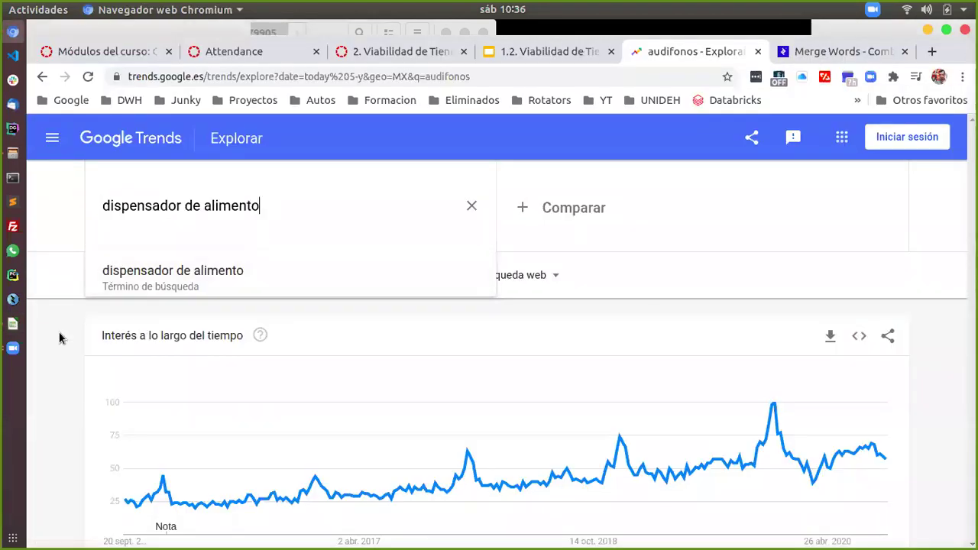
{"action": "left_click", "coordinate": [123, 279]}
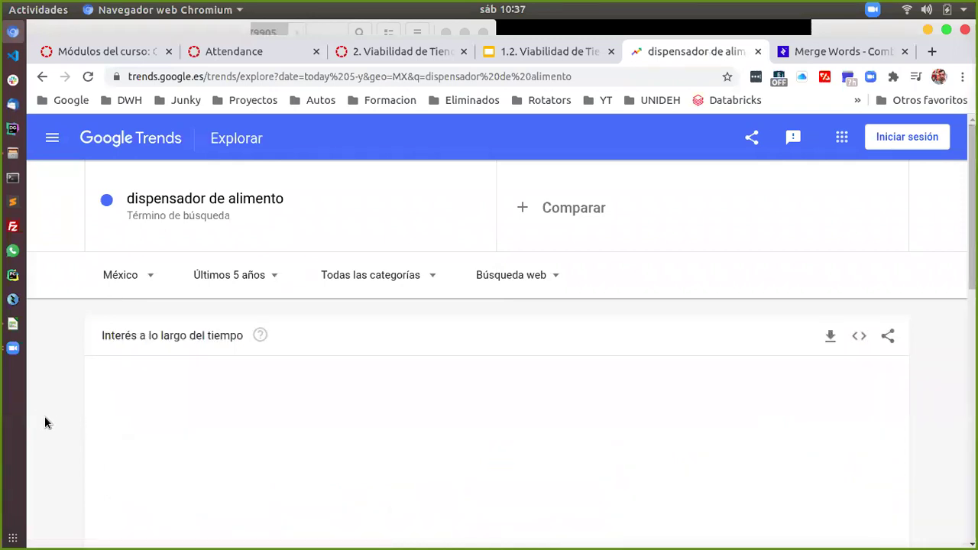
{"action": "scroll", "coordinate": [77, 444], "scroll_direction": "down", "scroll_amount": 2}
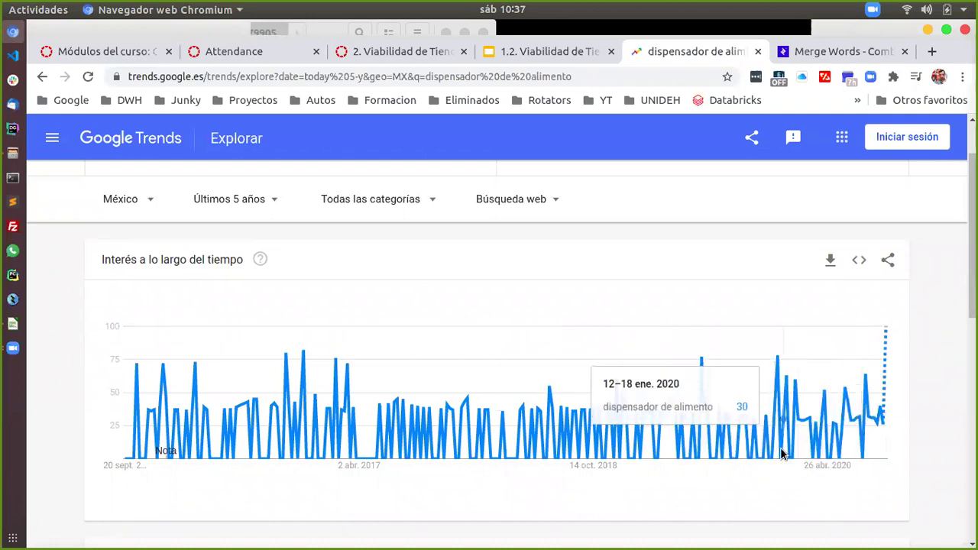
Add "dispensador de alimento para mascotas" as a comparison term and view both terms on the interest chart.
{"action": "scroll", "coordinate": [90, 379], "scroll_direction": "up", "scroll_amount": 2}
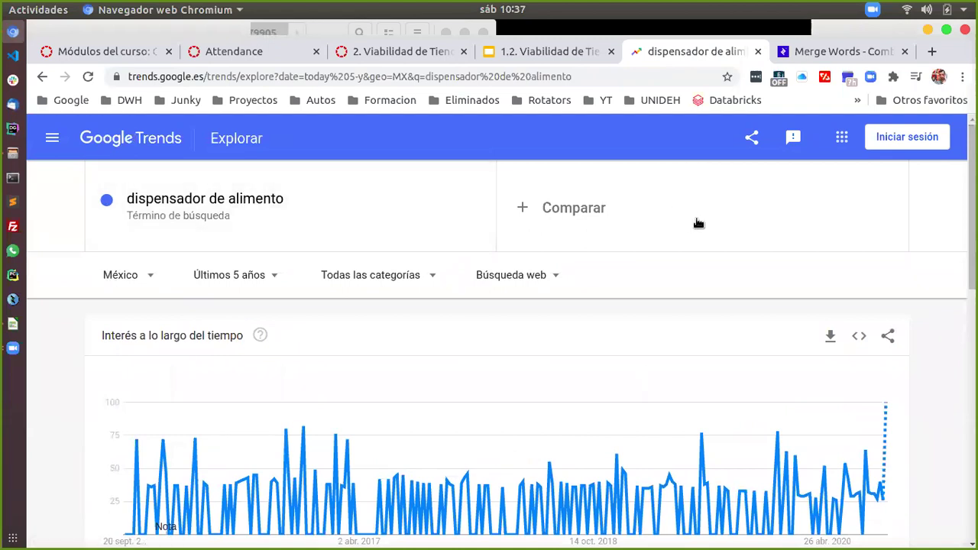
{"action": "left_click", "coordinate": [652, 217]}
{"action": "key", "text": "ctrl+v"}
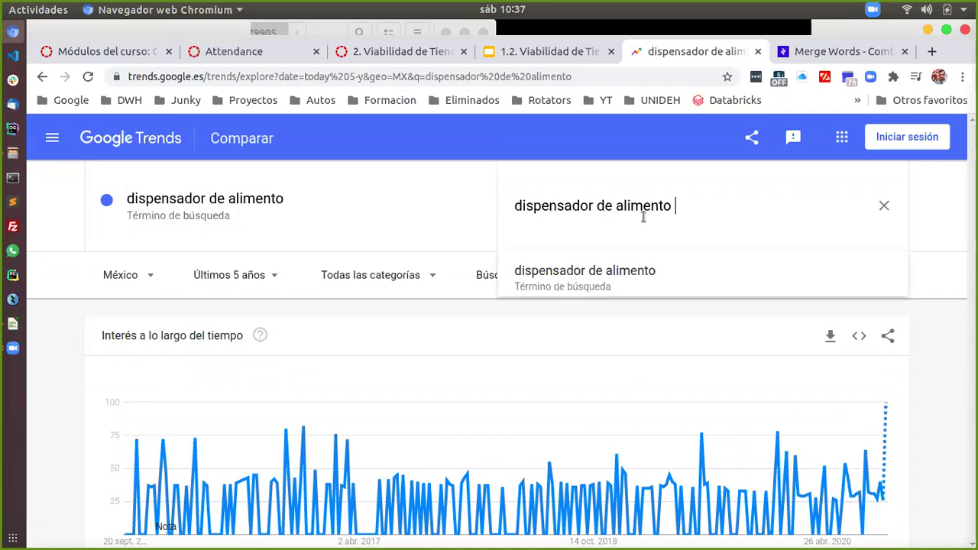
{"action": "type", "text": "para mascotas"}
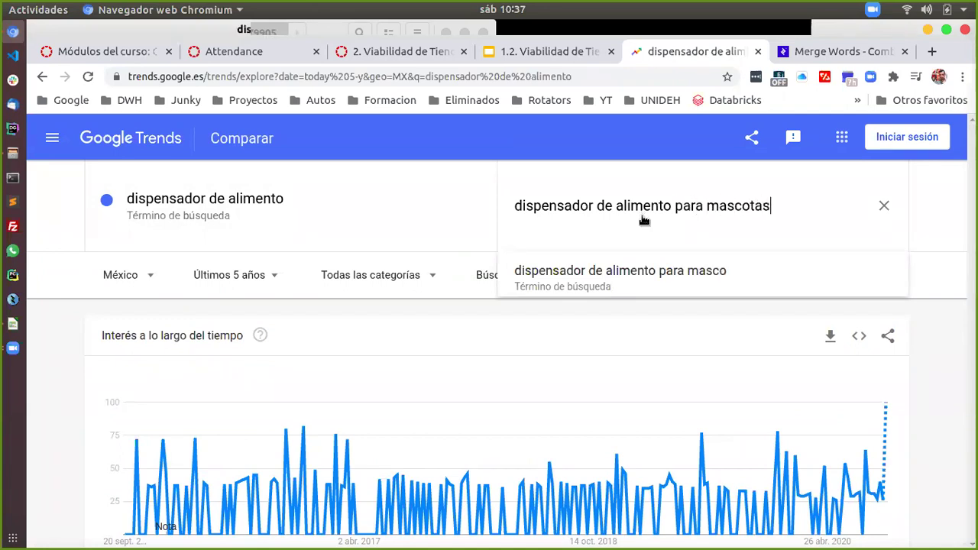
{"action": "key", "text": "Return"}
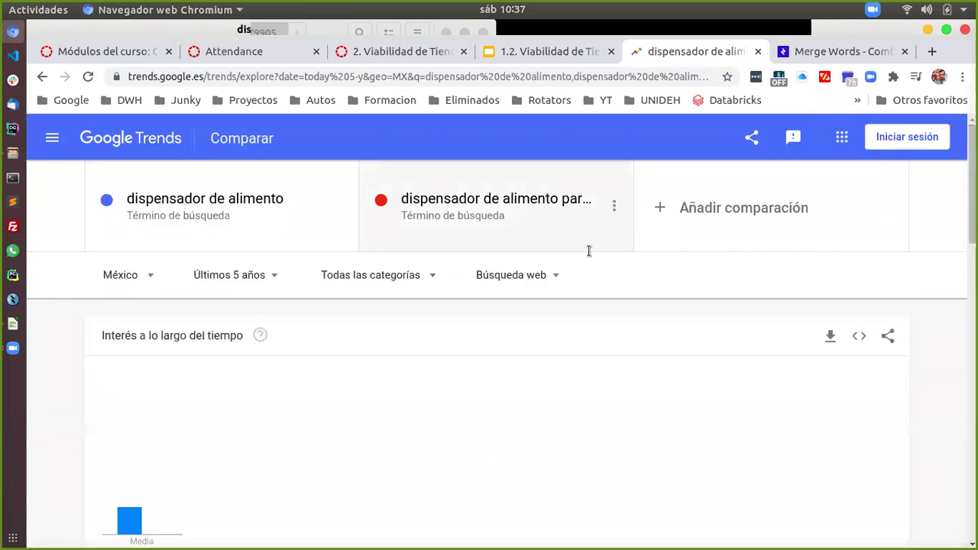
{"action": "scroll", "coordinate": [100, 404], "scroll_direction": "down", "scroll_amount": 3}
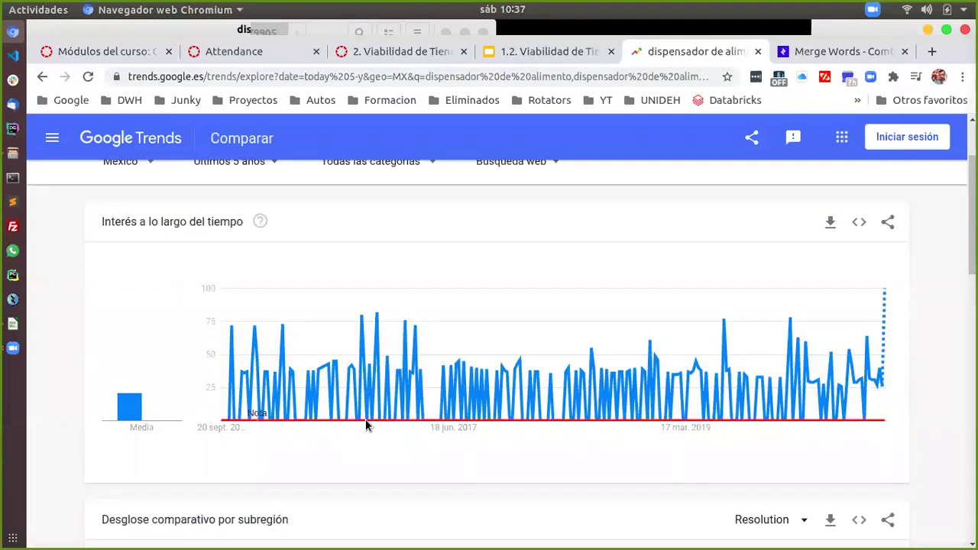
Remove "dispensador de alimento" from the comparison and check the trend of the remaining term.
{"action": "scroll", "coordinate": [318, 383], "scroll_direction": "up", "scroll_amount": 3}
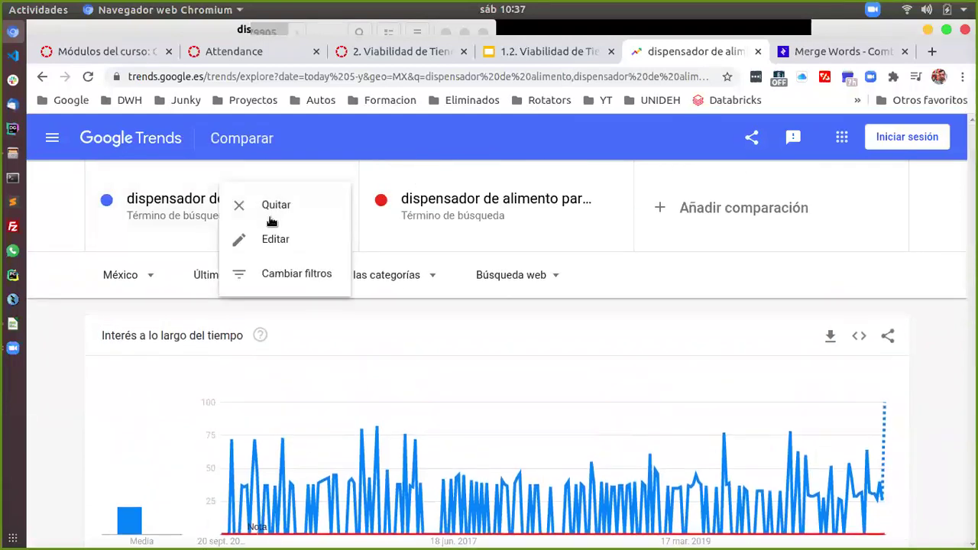
{"action": "left_click", "coordinate": [252, 207]}
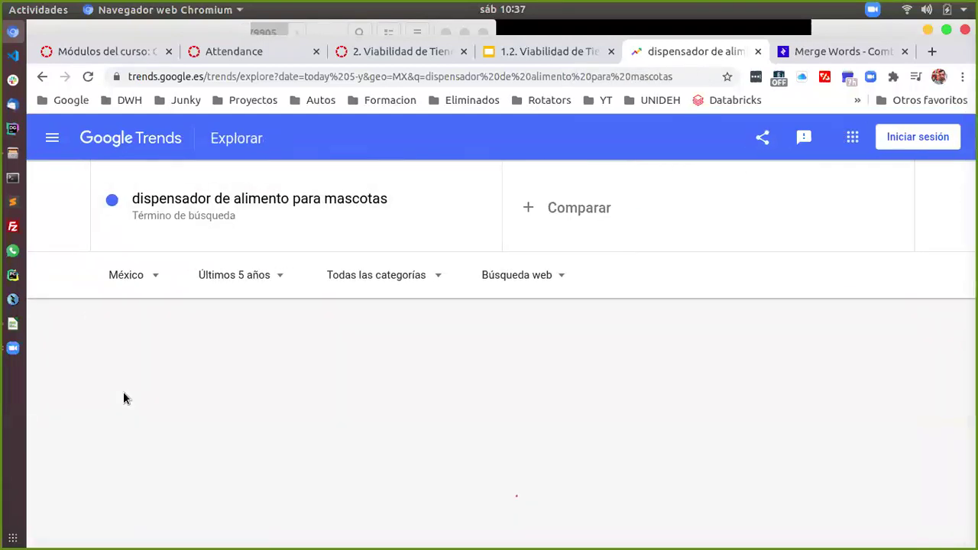
{"action": "scroll", "coordinate": [365, 410], "scroll_direction": "down", "scroll_amount": 4}
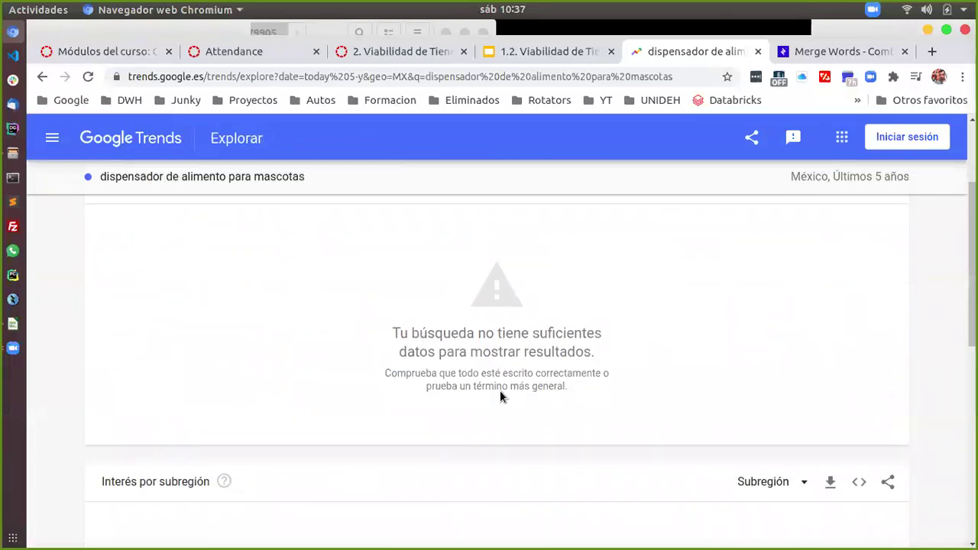
Add "perrhijo" as a comparison term beside "dispensador de alimento para mascotas".
{"action": "scroll", "coordinate": [499, 391], "scroll_direction": "up", "scroll_amount": 4}
{"action": "left_click", "coordinate": [309, 201]}
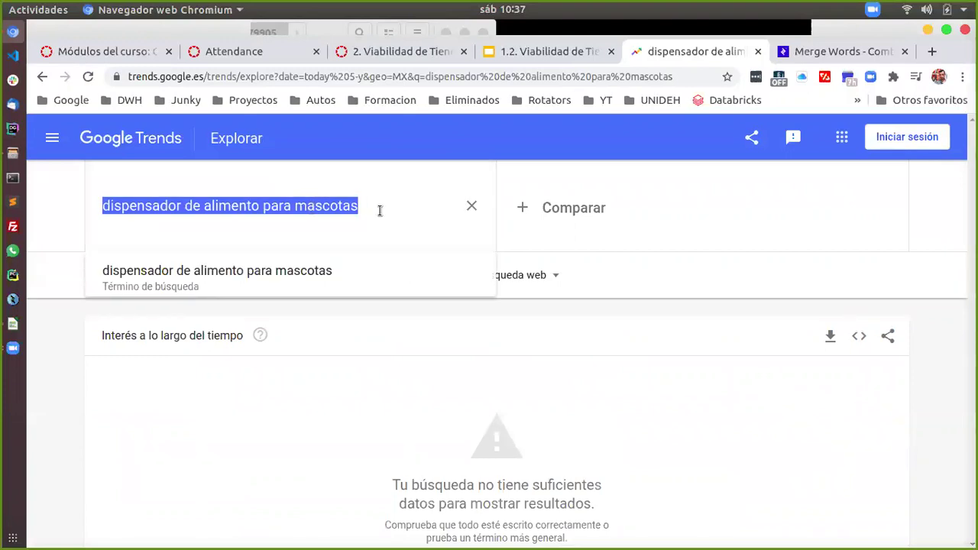
{"action": "type", "text": "perrijo"}
{"action": "left_click", "coordinate": [634, 202]}
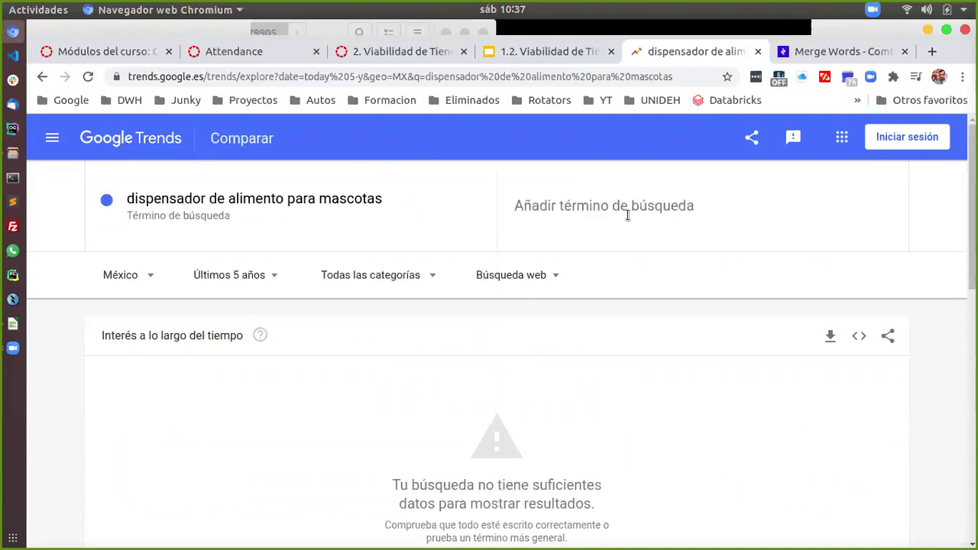
{"action": "type", "text": "perrhijo"}
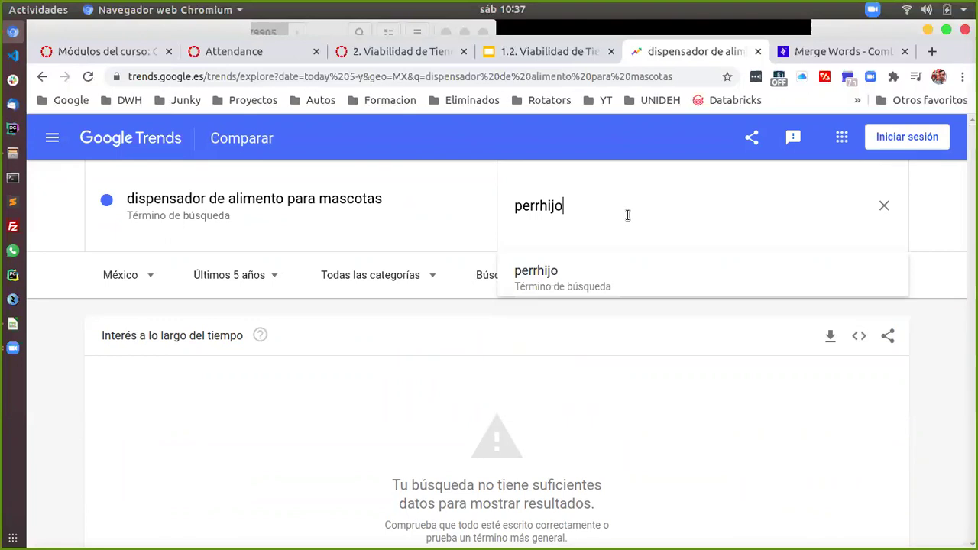
{"action": "key", "text": "Return"}
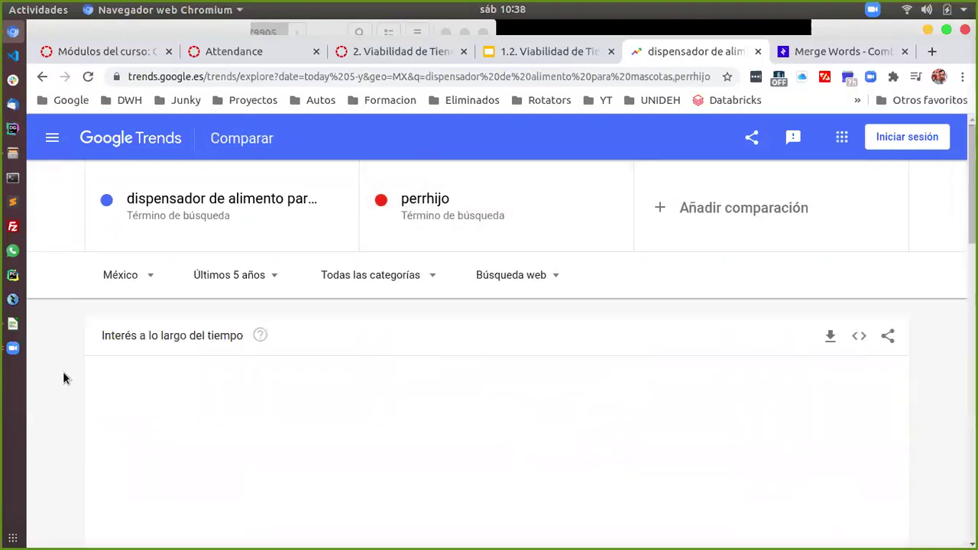
Examine the peaks on the five-year interest chart and the comparative subregion breakdown for the two compared terms.
{"action": "scroll", "coordinate": [64, 374], "scroll_direction": "down", "scroll_amount": 3}
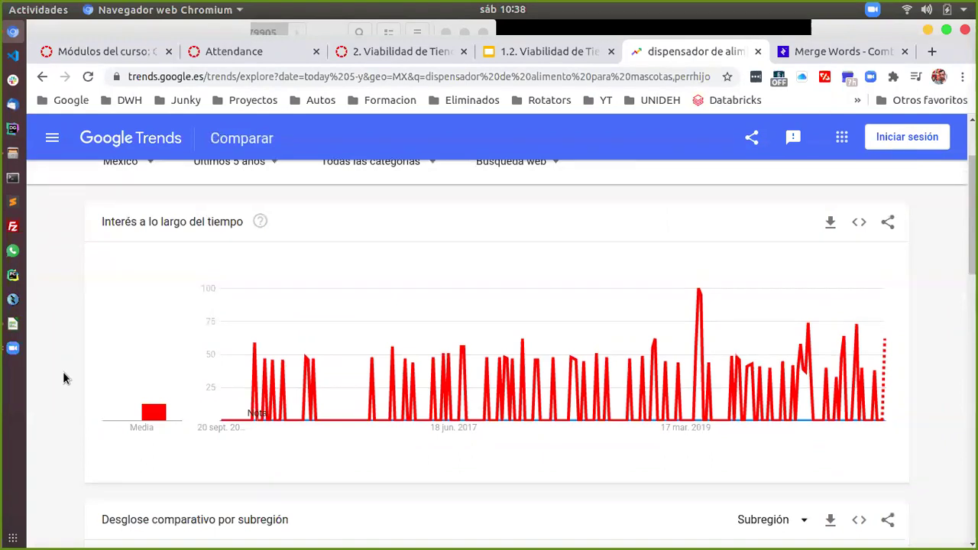
{"action": "scroll", "coordinate": [63, 375], "scroll_direction": "up", "scroll_amount": 2}
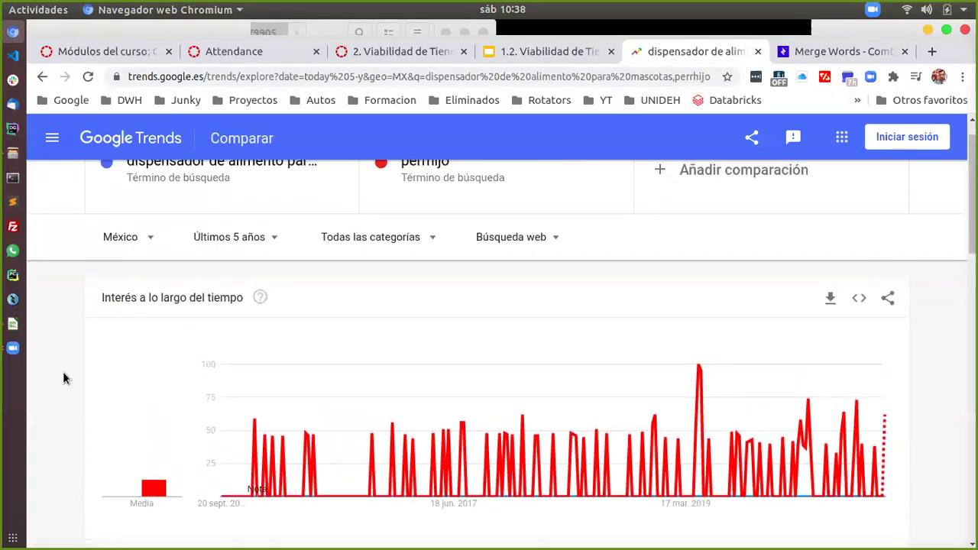
{"action": "scroll", "coordinate": [63, 371], "scroll_direction": "down", "scroll_amount": 1}
{"action": "mouse_move", "coordinate": [700, 342]}
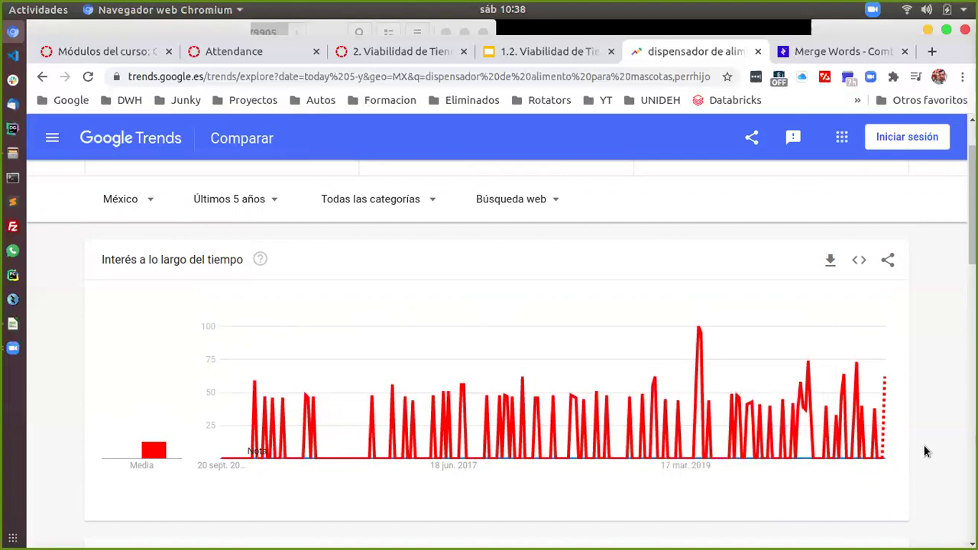
{"action": "scroll", "coordinate": [925, 450], "scroll_direction": "down", "scroll_amount": 3}
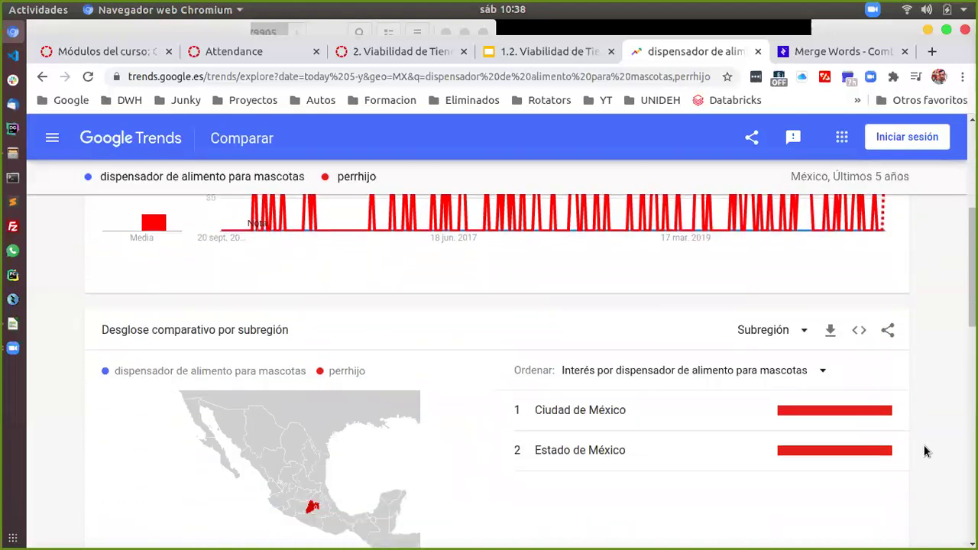
{"action": "scroll", "coordinate": [925, 451], "scroll_direction": "down", "scroll_amount": 1}
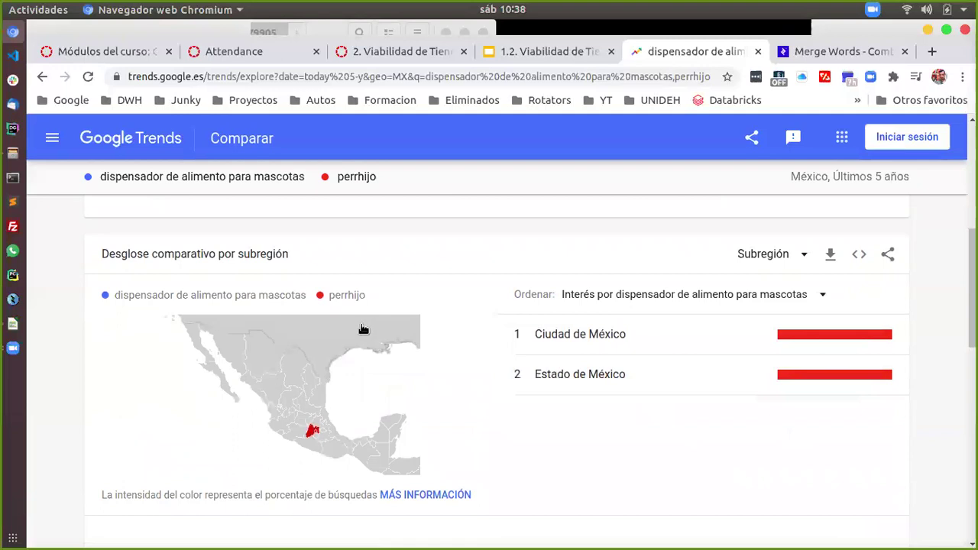
{"action": "scroll", "coordinate": [183, 236], "scroll_direction": "down", "scroll_amount": 1}
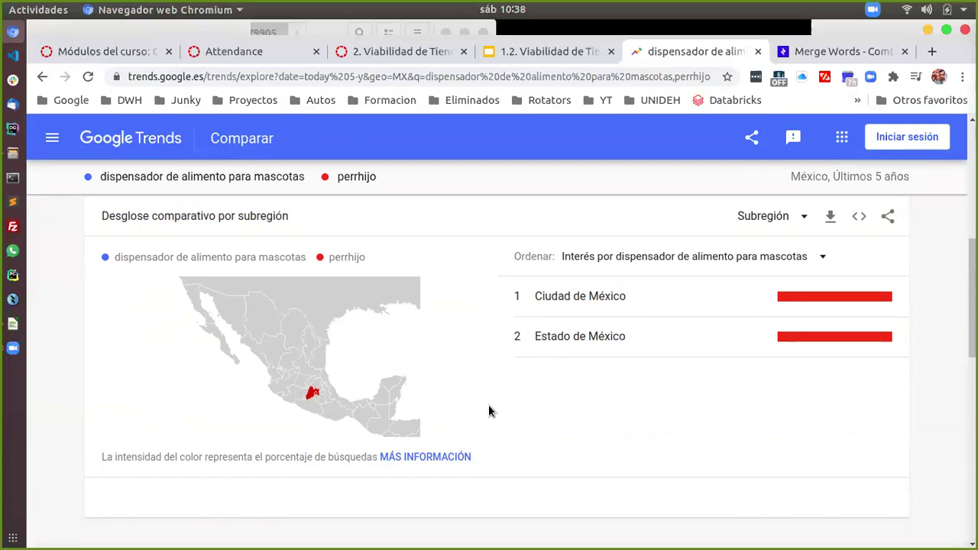
{"action": "scroll", "coordinate": [524, 416], "scroll_direction": "up", "scroll_amount": 5}
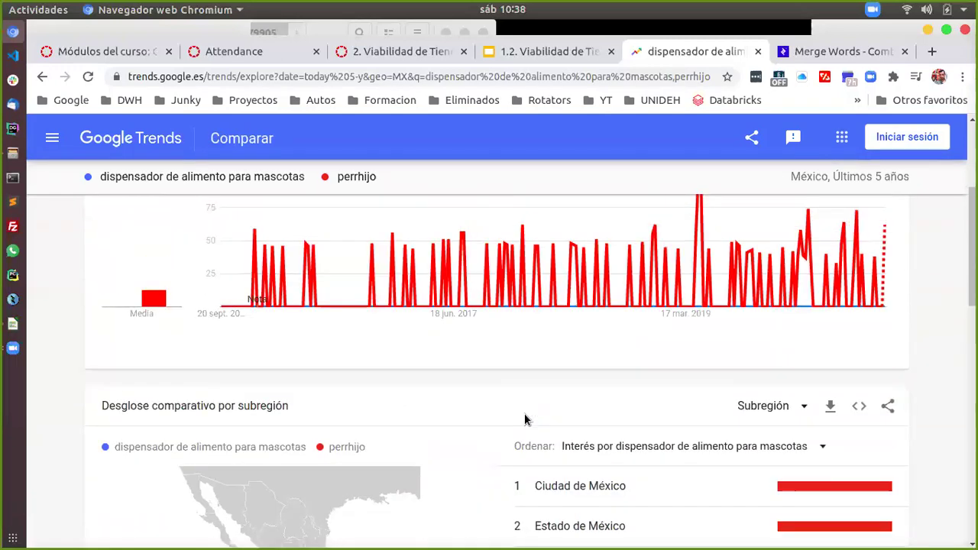
{"action": "scroll", "coordinate": [524, 420], "scroll_direction": "down", "scroll_amount": 6}
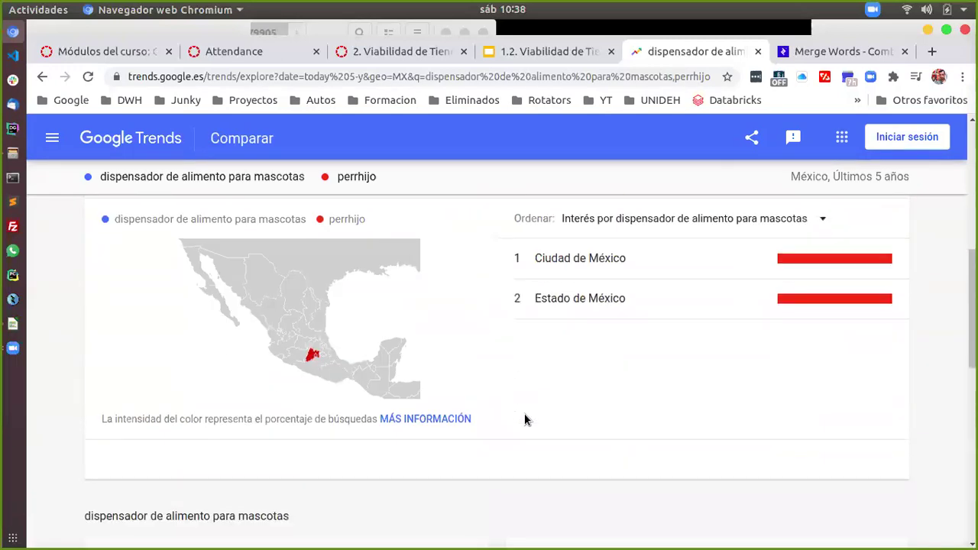
{"action": "scroll", "coordinate": [524, 420], "scroll_direction": "up", "scroll_amount": 5}
{"action": "scroll", "coordinate": [524, 419], "scroll_direction": "up", "scroll_amount": 4}
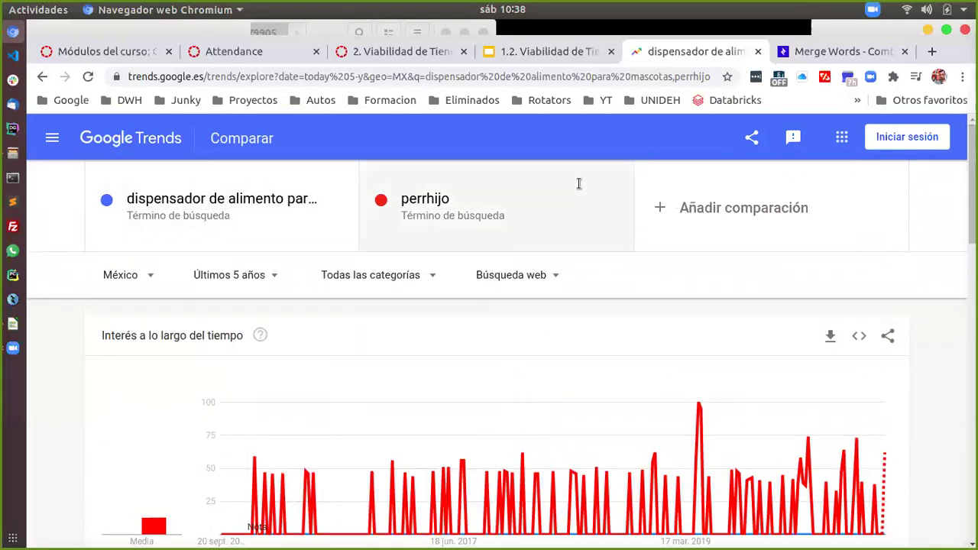
Sort the comparative subregion breakdown by "Interés por perrhijo".
{"action": "scroll", "coordinate": [80, 453], "scroll_direction": "down", "scroll_amount": 5}
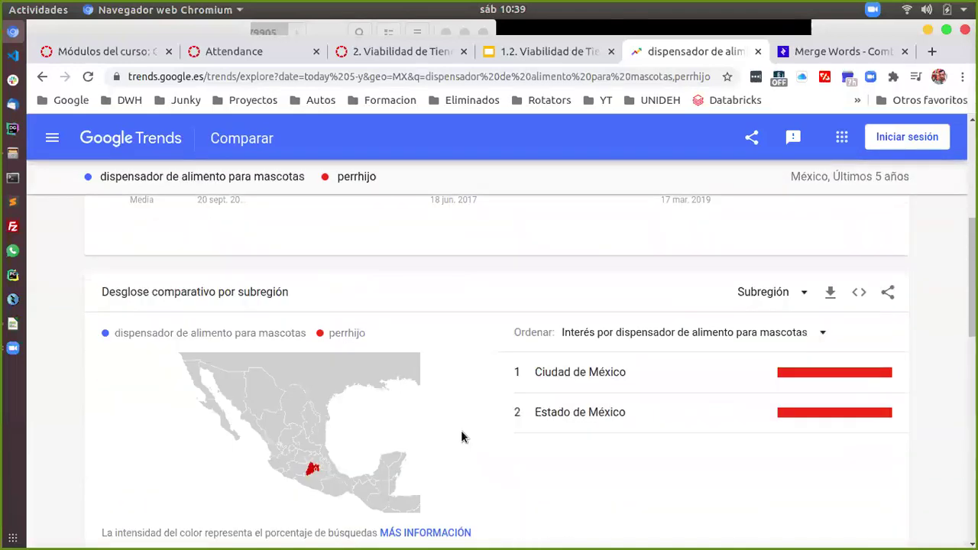
{"action": "left_click", "coordinate": [671, 334]}
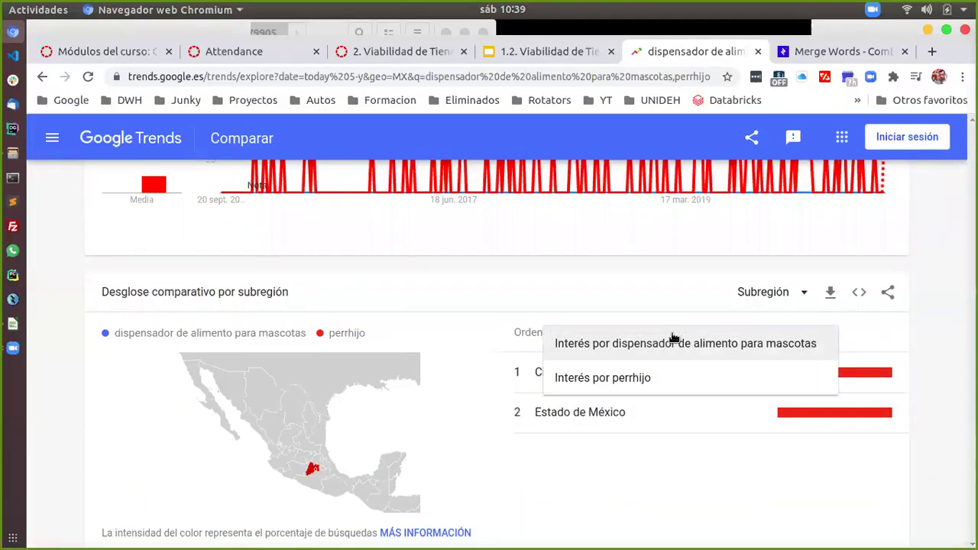
{"action": "left_click", "coordinate": [638, 380]}
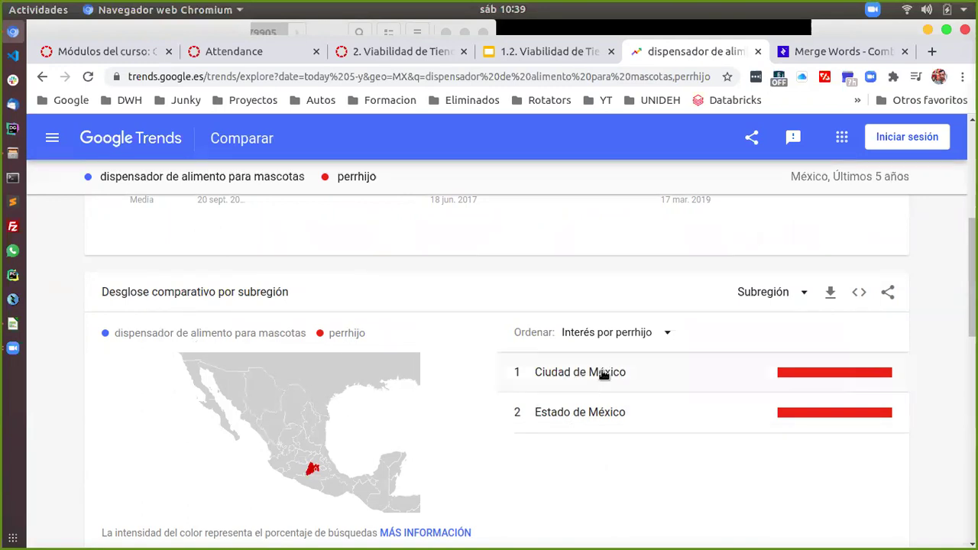
Replace the first comparison term, "dispensador de alimento para mascotas", with a term beginning with "pe".
{"action": "scroll", "coordinate": [360, 334], "scroll_direction": "up", "scroll_amount": 3}
{"action": "scroll", "coordinate": [359, 334], "scroll_direction": "up", "scroll_amount": 2}
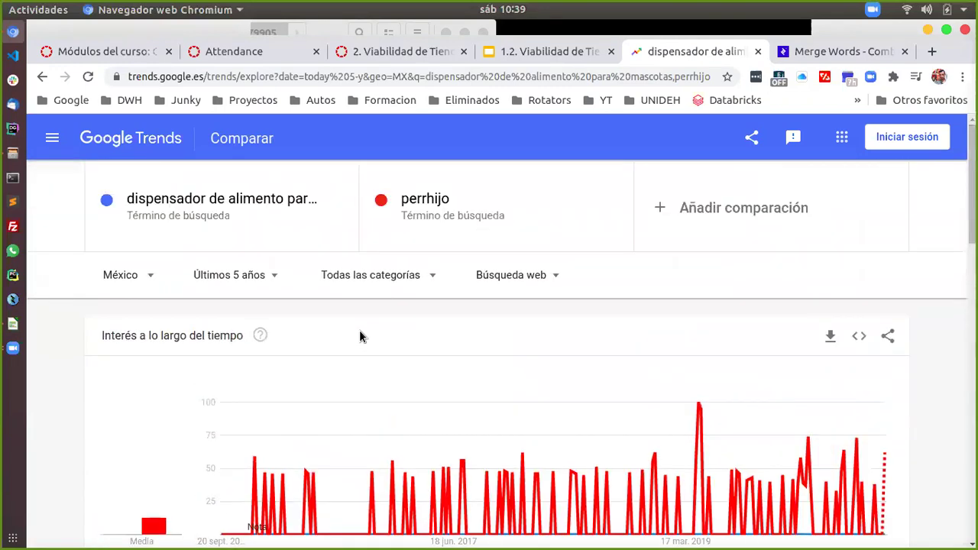
{"action": "left_click", "coordinate": [245, 213]}
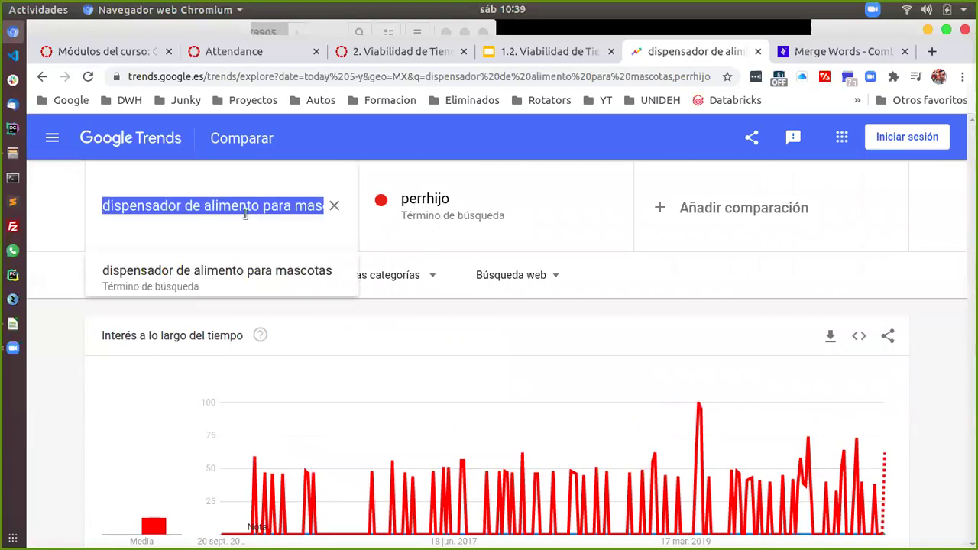
{"action": "type", "text": "pe"}
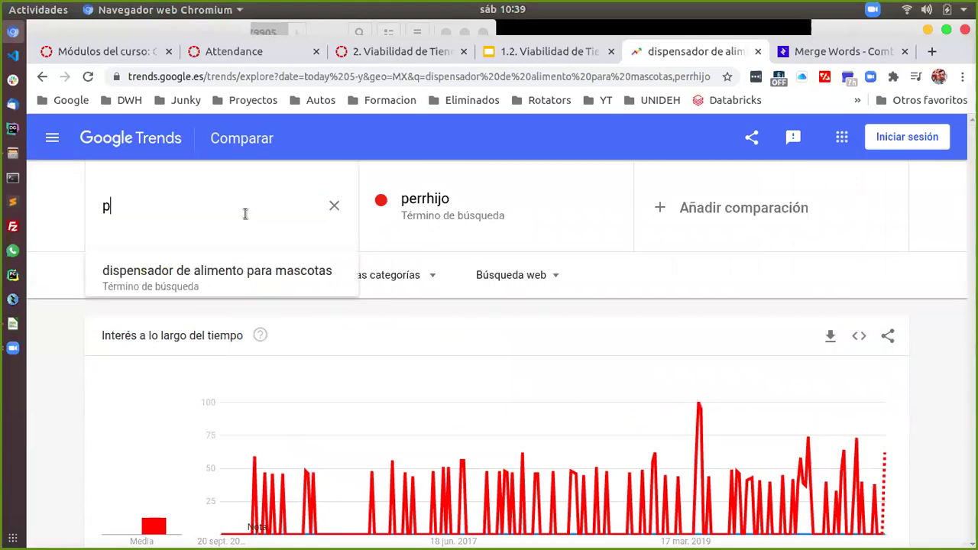